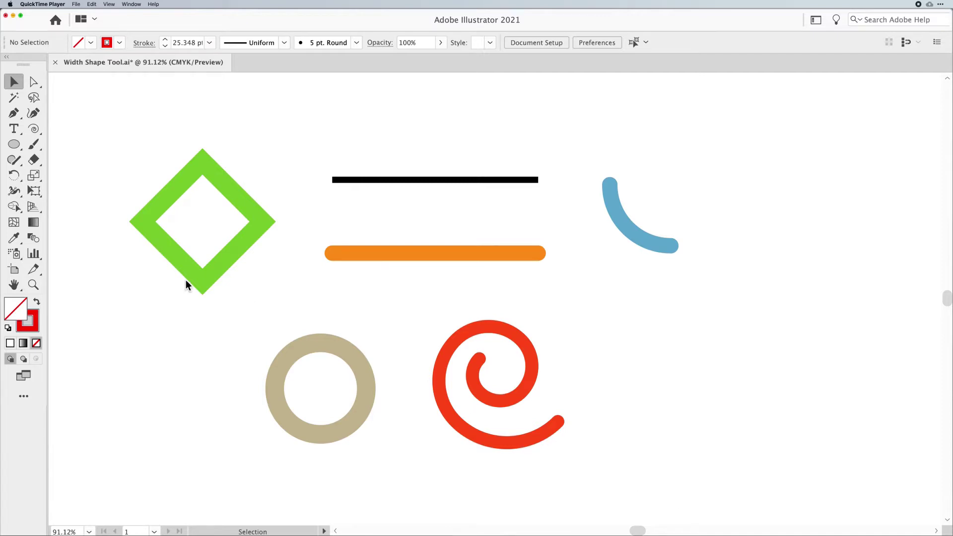
left_click(13, 199)
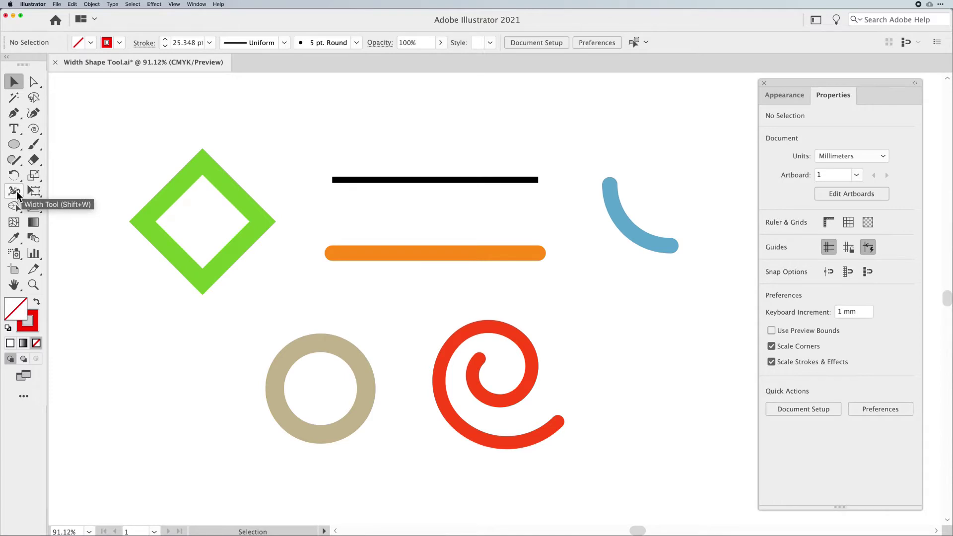
left_click(15, 191)
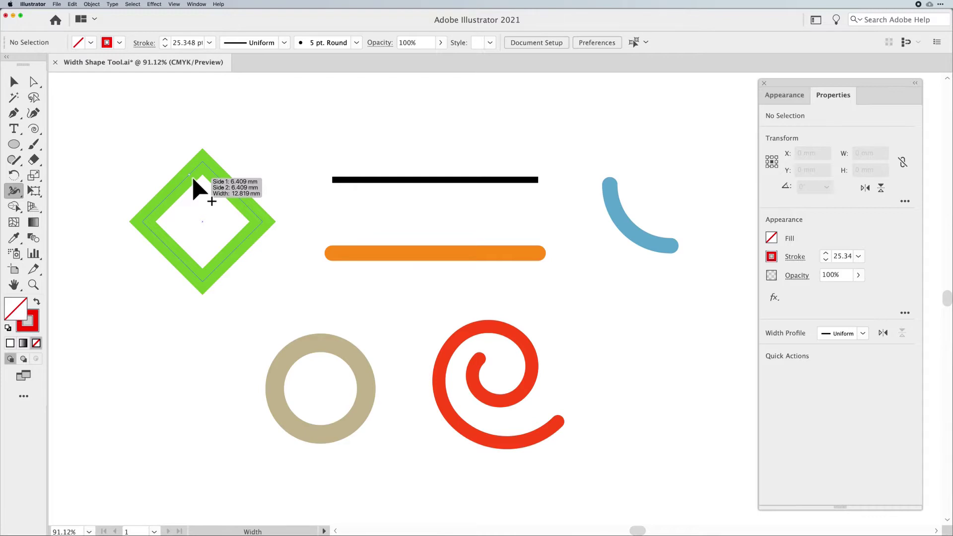
key("v")
Step: Select the black line and examine its stroke colour, weight and variable width profile options
left_click(376, 182)
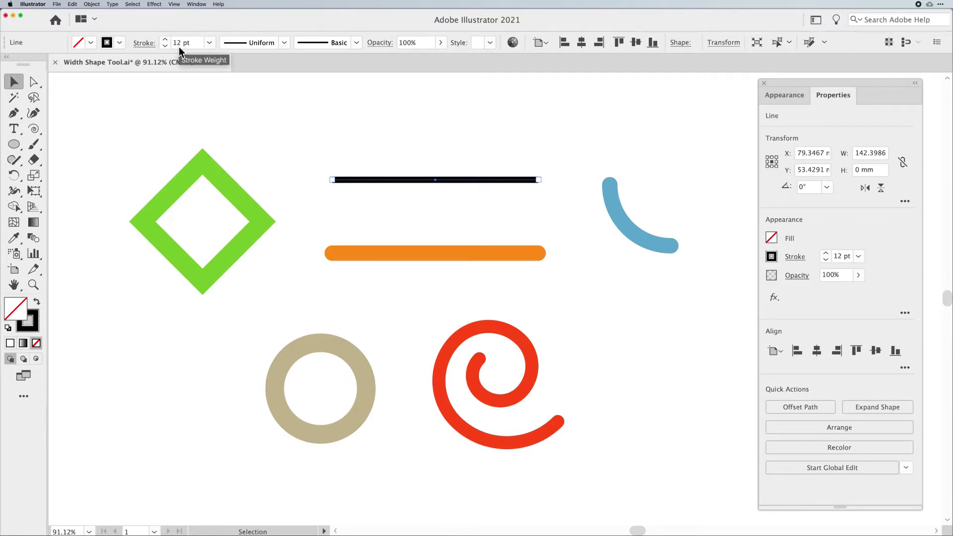
left_click(144, 44)
left_click(119, 43)
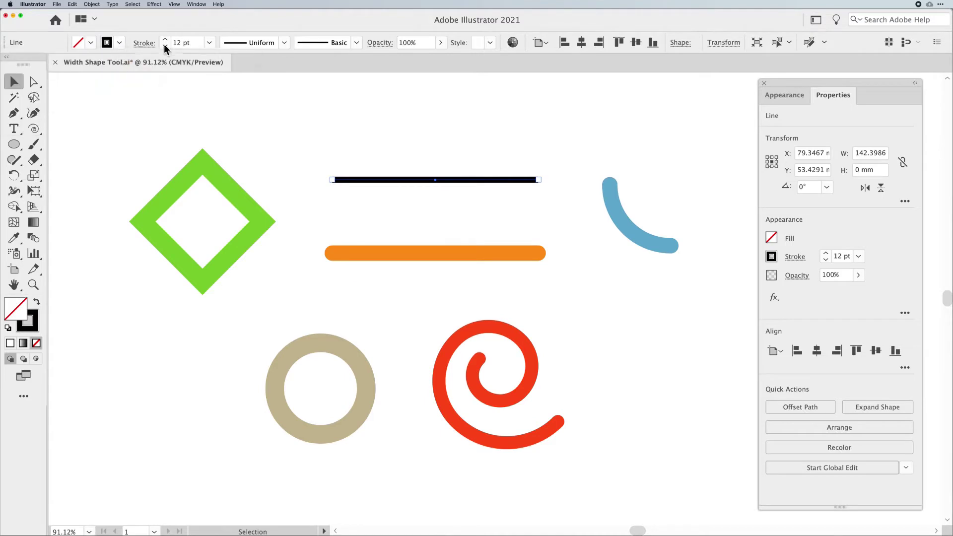
left_click(209, 43)
left_click(208, 45)
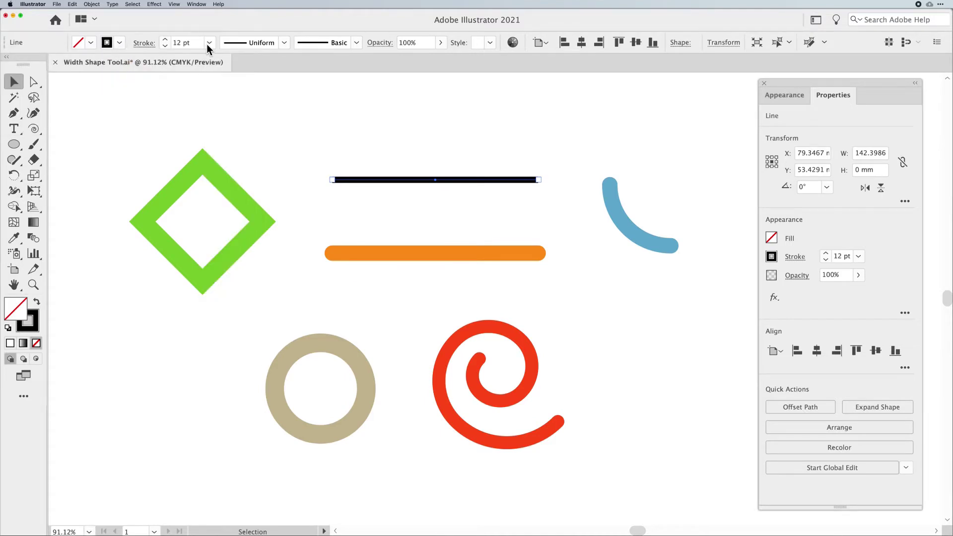
left_click(285, 43)
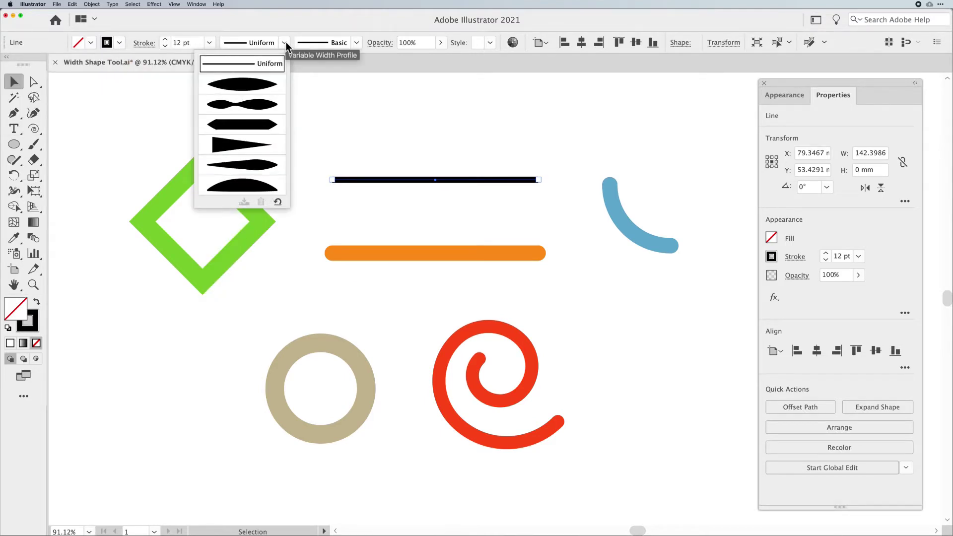
left_click(286, 44)
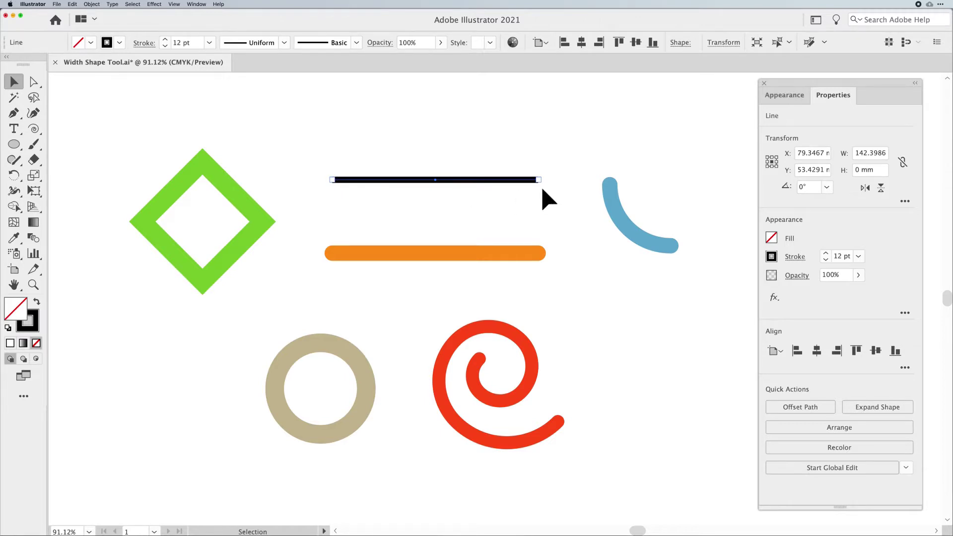
Step: Try several preset variable width profiles one after another on the black line, ending with Uniform
left_click(286, 44)
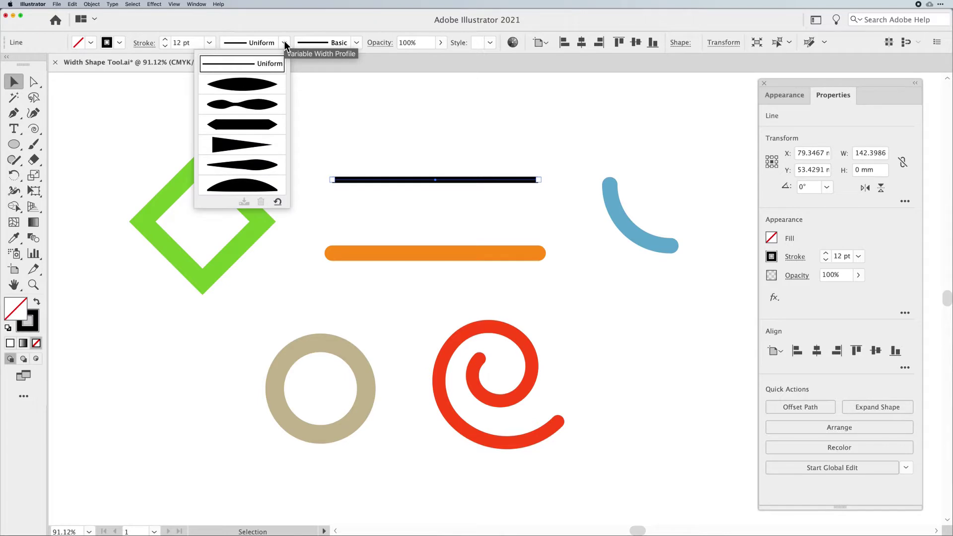
left_click(259, 85)
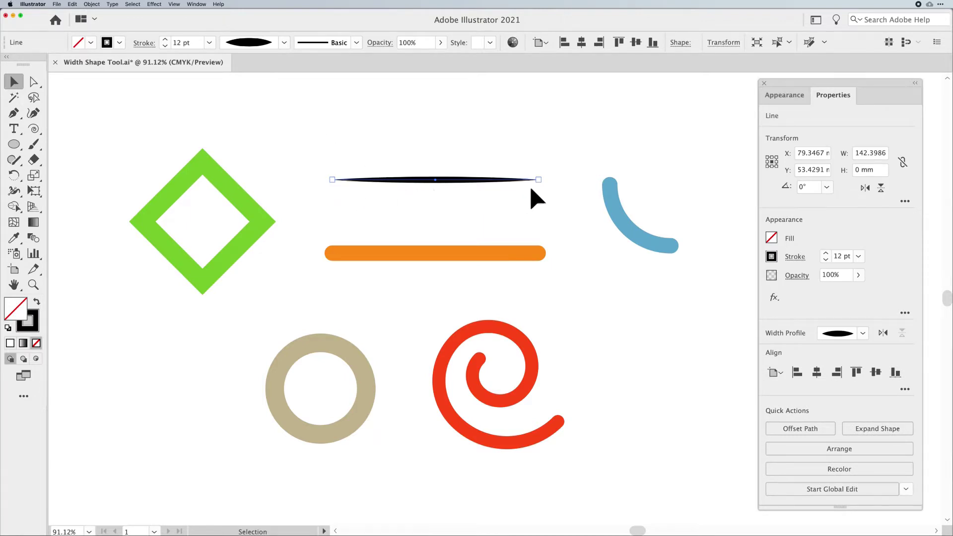
left_click(284, 42)
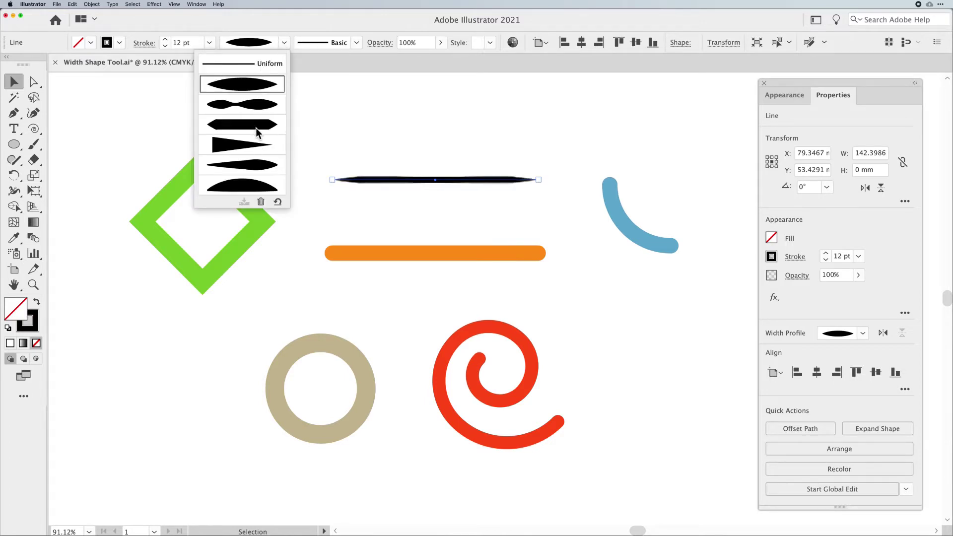
left_click(256, 130)
left_click(283, 43)
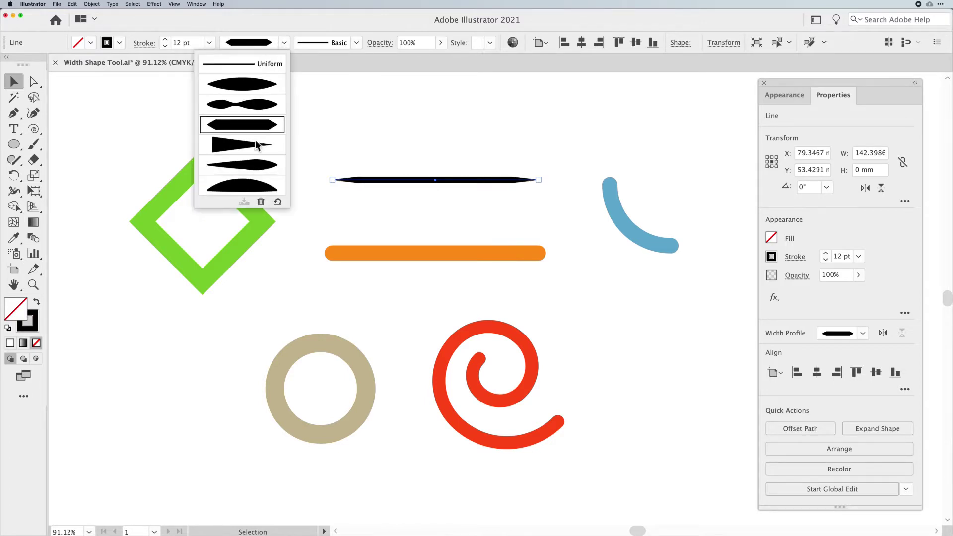
left_click(256, 144)
left_click(277, 48)
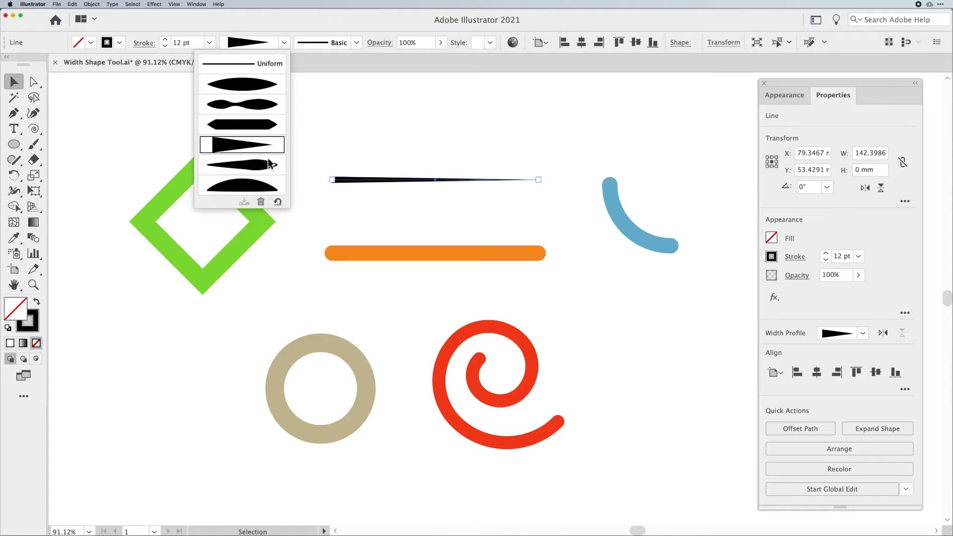
left_click(269, 164)
left_click(287, 45)
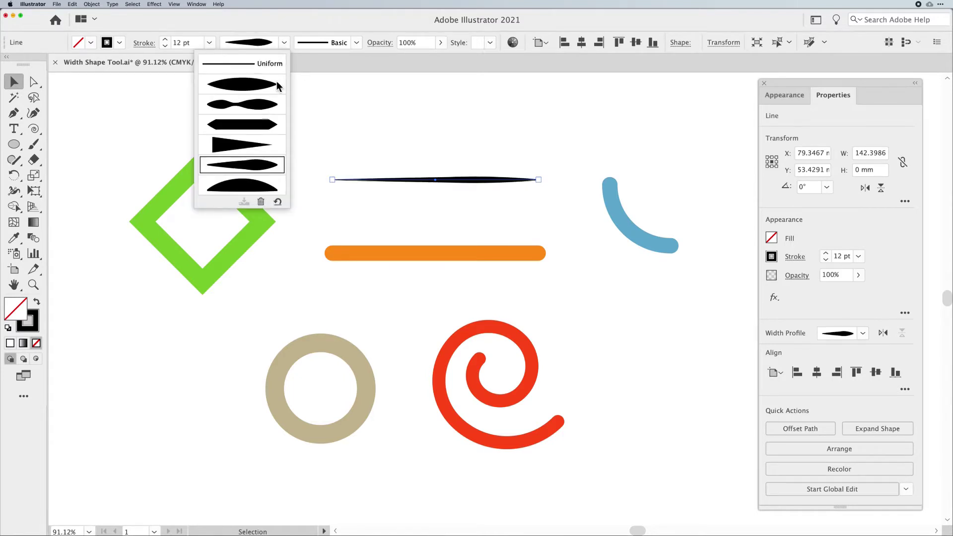
left_click(252, 183)
left_click(285, 43)
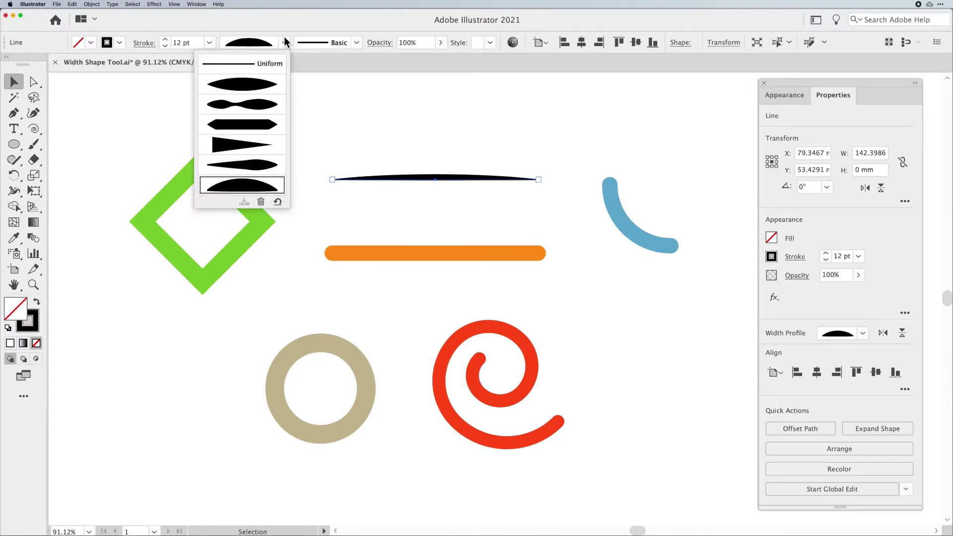
left_click(273, 61)
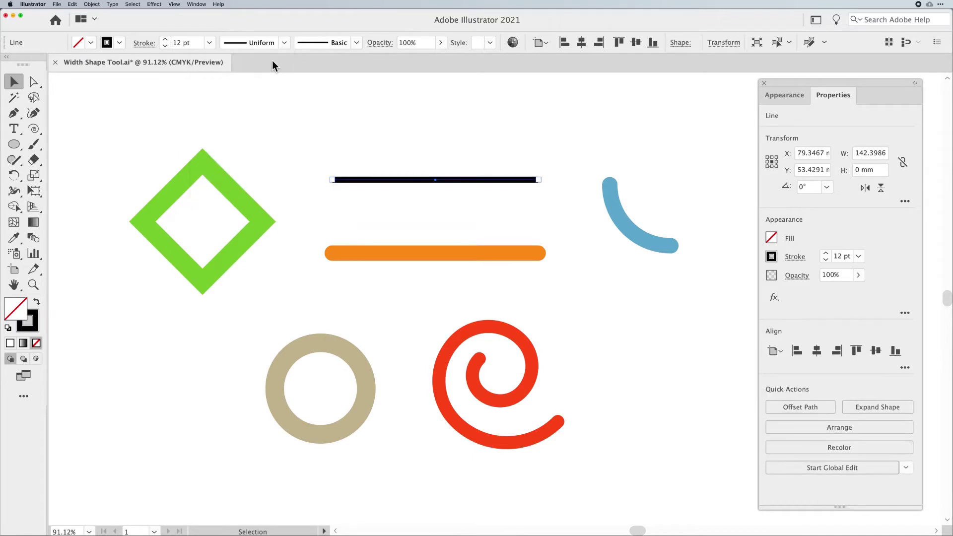
left_click(283, 45)
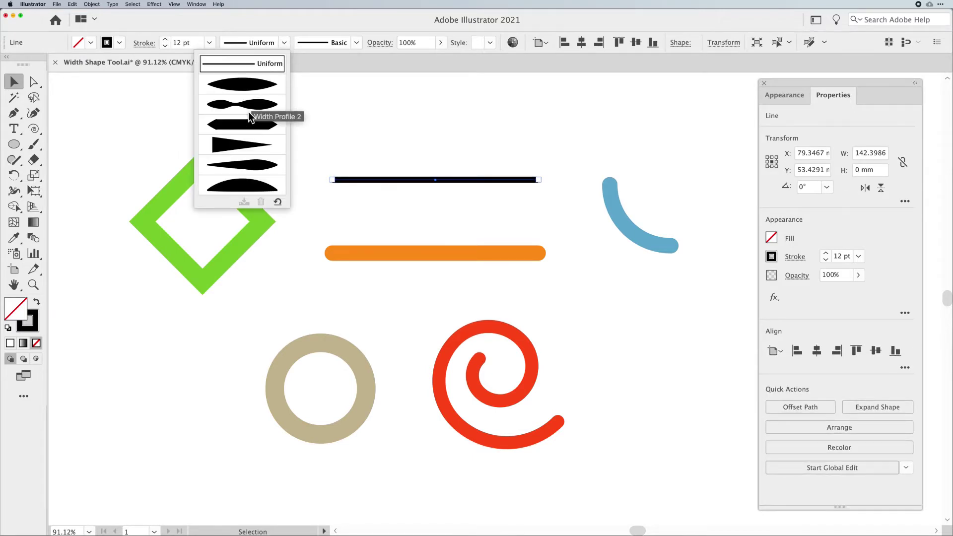
left_click(287, 43)
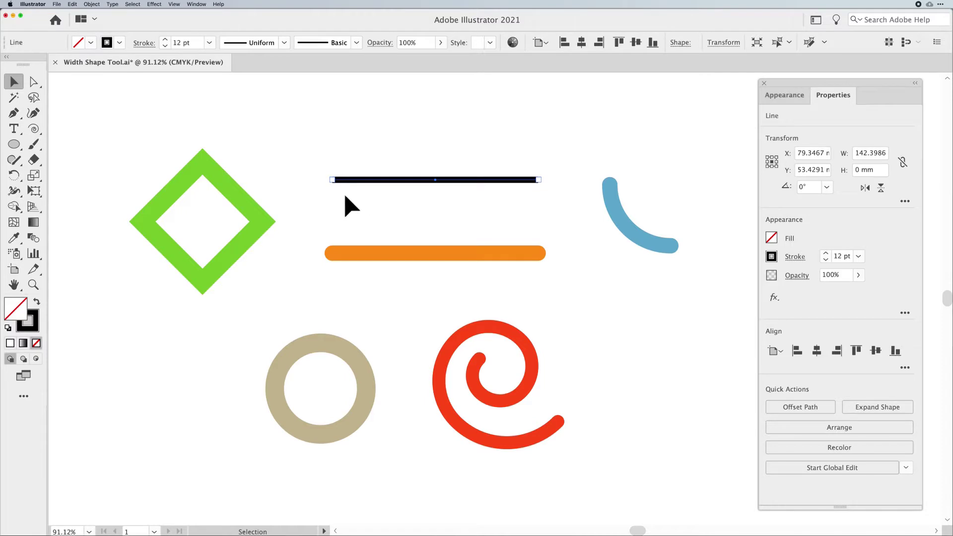
Step: With the Width tool, widen the black line's left end to about 30.9 mm and taper its right end to a point
key("shift+w")
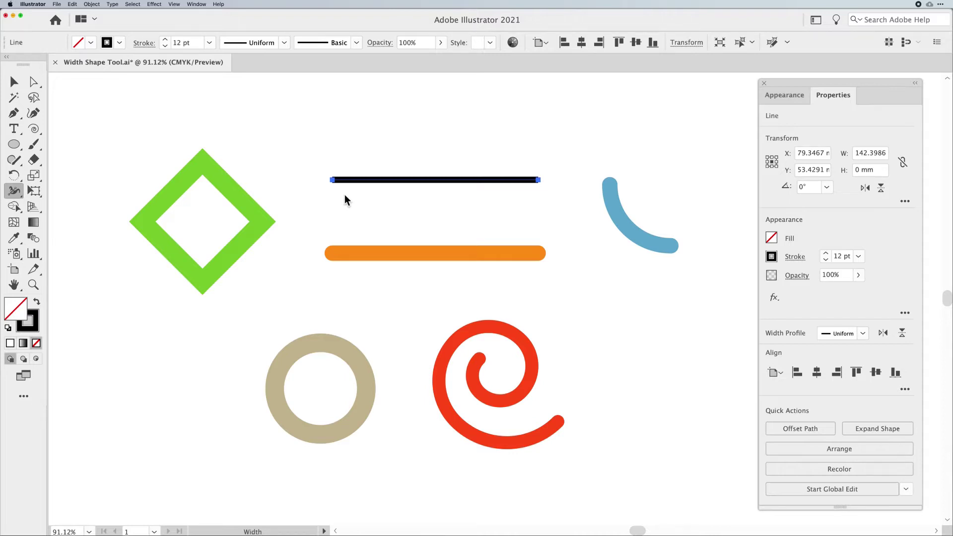
mouse_move(333, 182)
left_click_drag(333, 182, 335, 201)
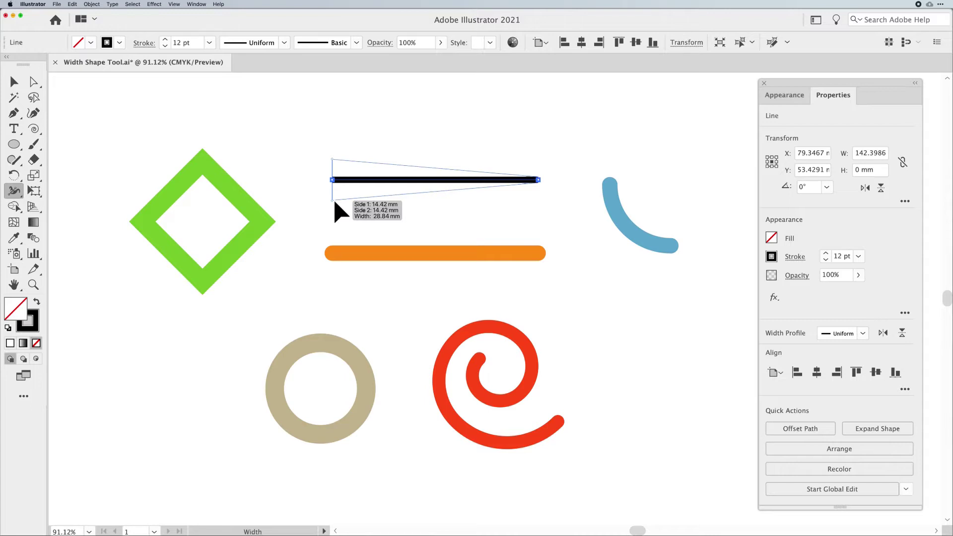
left_click_drag(335, 204, 335, 203)
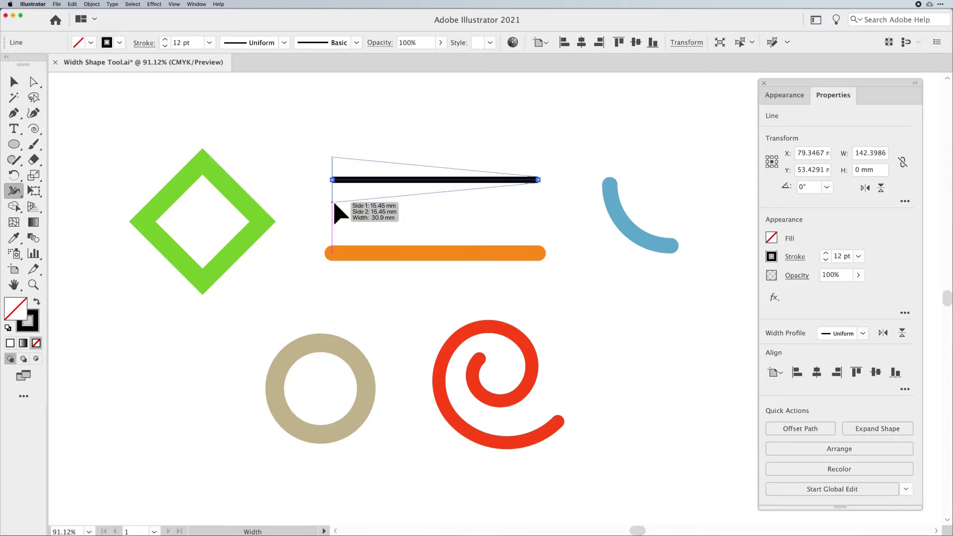
left_click_drag(335, 204, 334, 203)
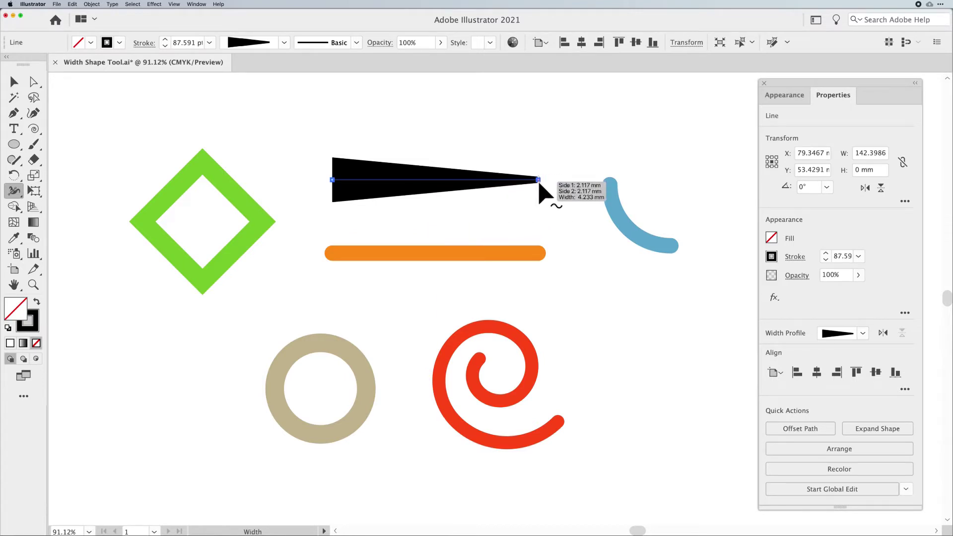
left_click_drag(539, 182, 539, 180)
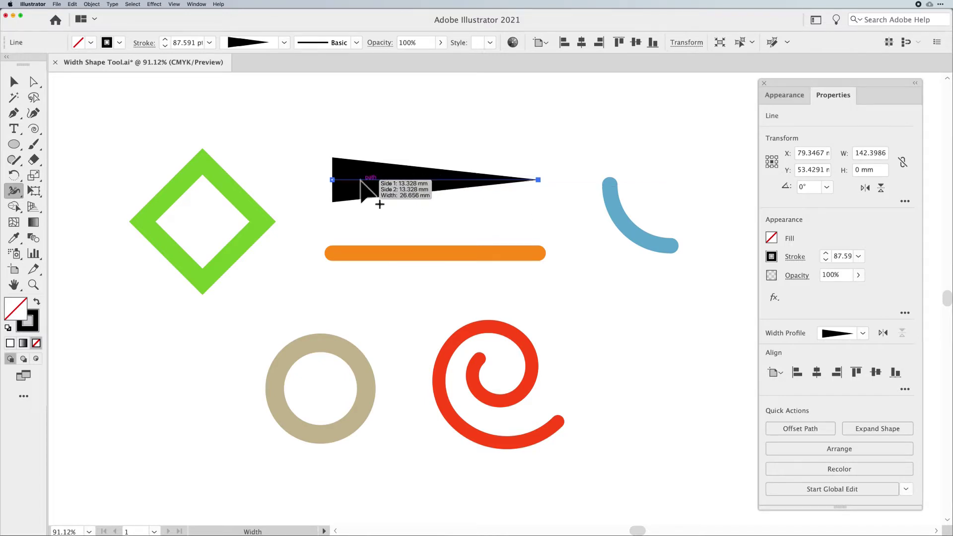
Step: Pinch the black line to about 7.7 mm near its left third and bulge it to about 125.5 pt near its right third, forming a fish
mouse_move(396, 193)
left_mouse_down()
mouse_move(398, 209)
mouse_move(398, 187)
left_mouse_up()
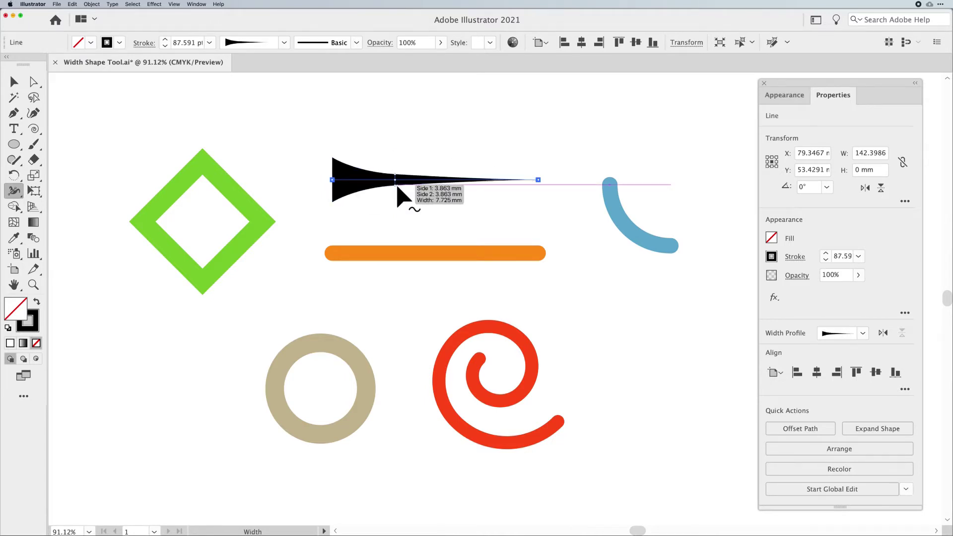
left_click_drag(469, 180, 471, 200)
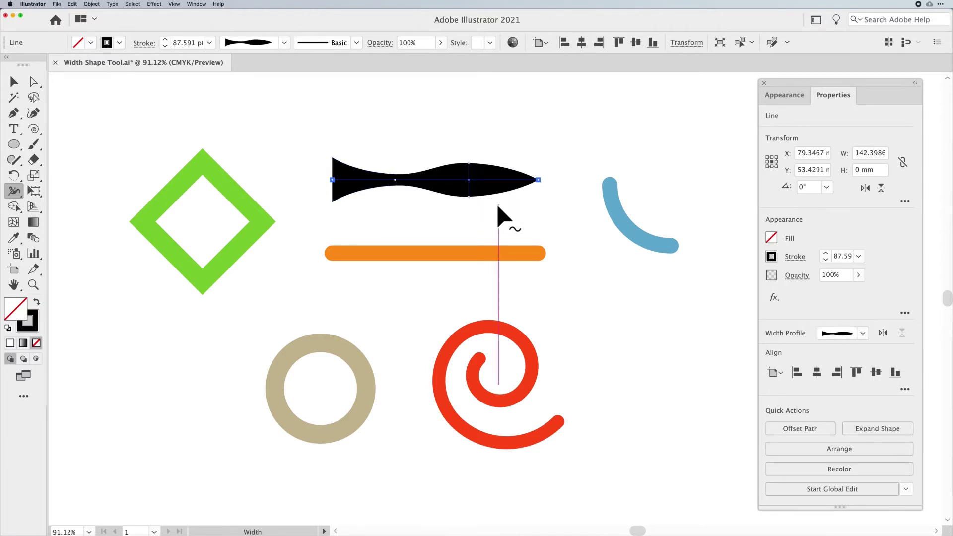
left_click_drag(469, 198, 470, 213)
left_click_drag(469, 214, 470, 214)
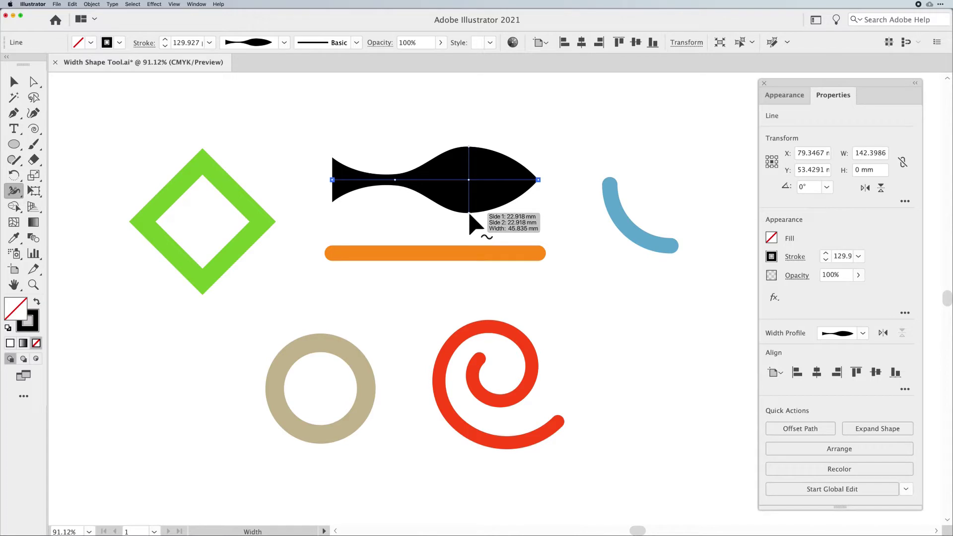
key("super+z")
left_click_drag(366, 160, 385, 194)
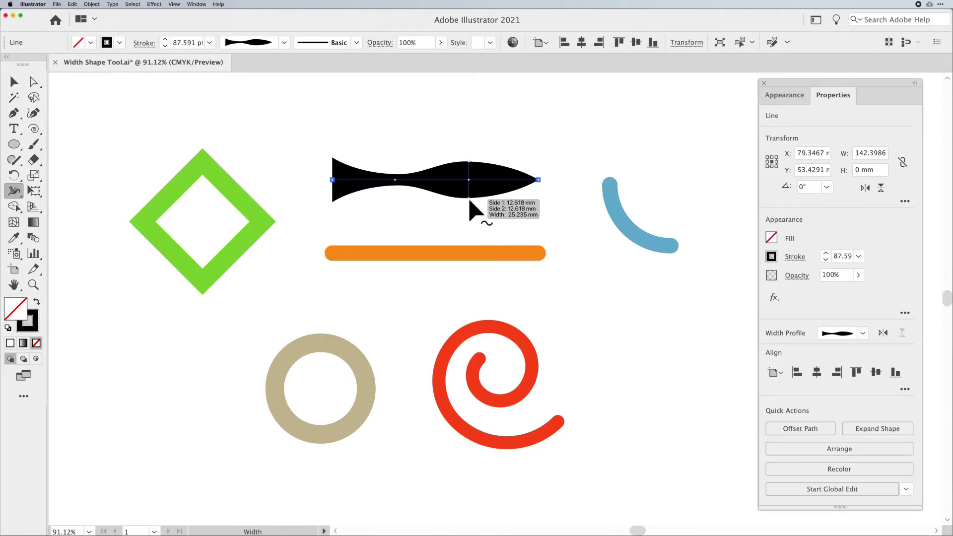
left_click_drag(470, 201, 470, 214)
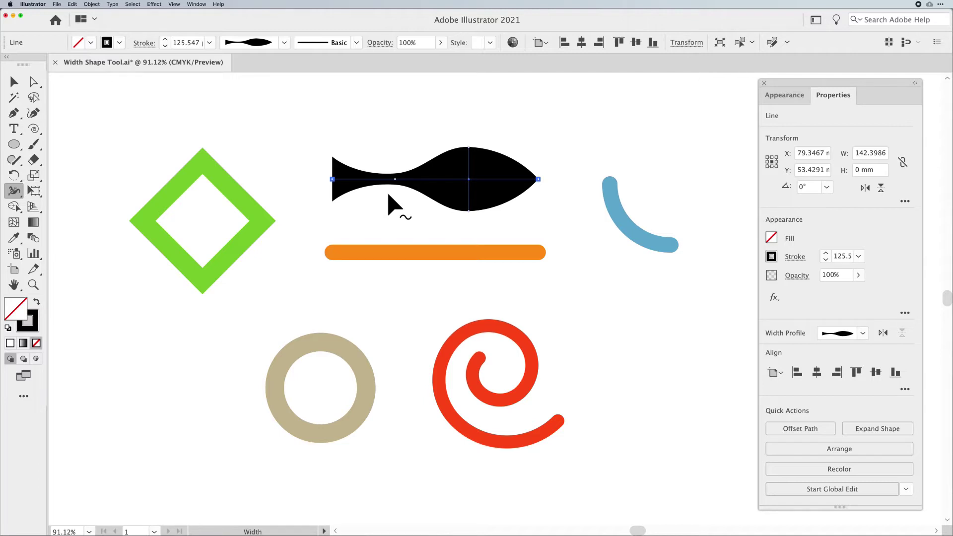
Step: Save the fish-shaped stroke as a variable width profile named Fish
left_click(285, 42)
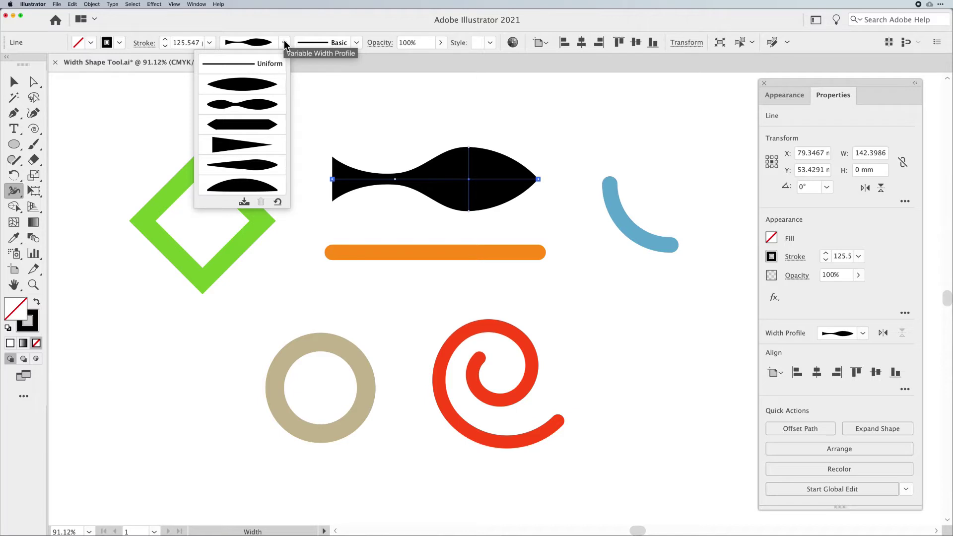
left_click(244, 204)
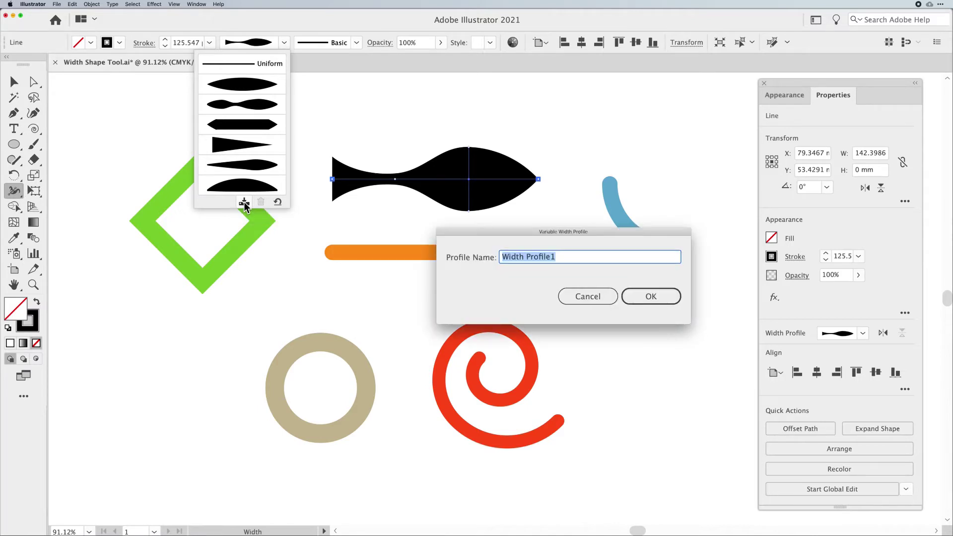
type("Fish")
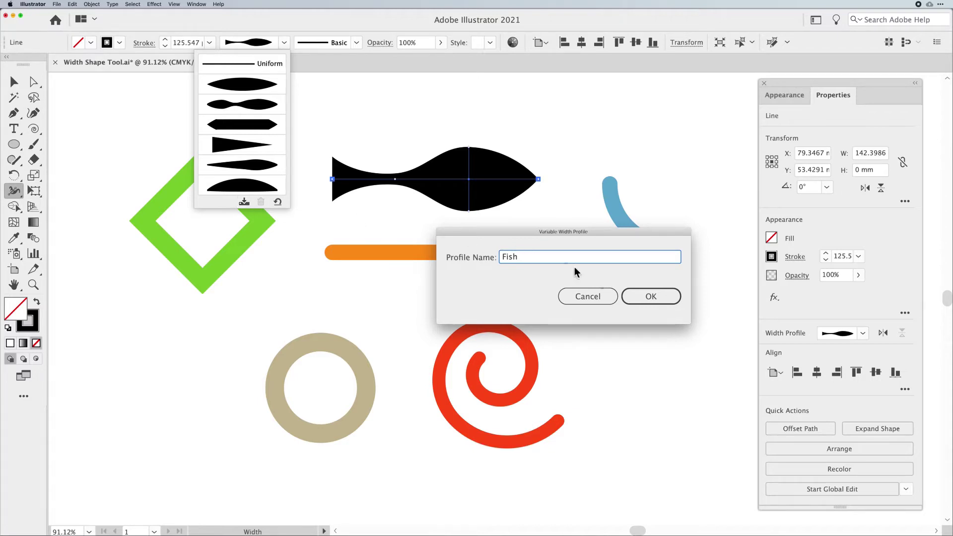
left_click(651, 296)
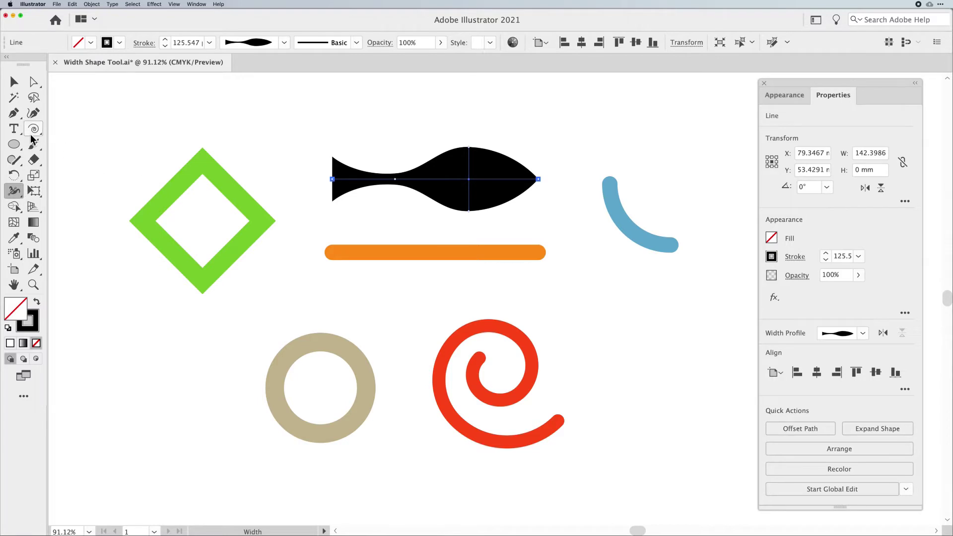
Step: Draw a horizontal line about 284.5 mm long above the shapes and apply the Fish width profile to it
left_click_drag(32, 129, 90, 128)
mouse_move(223, 107)
left_mouse_down()
mouse_move(517, 116)
mouse_move(635, 106)
left_mouse_up()
left_click(285, 43)
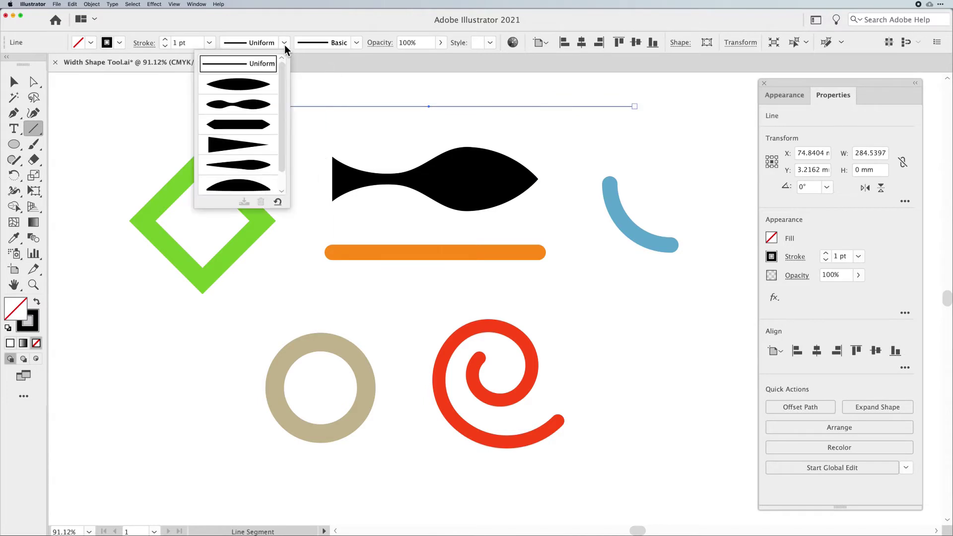
scroll(251, 151, "down", 3)
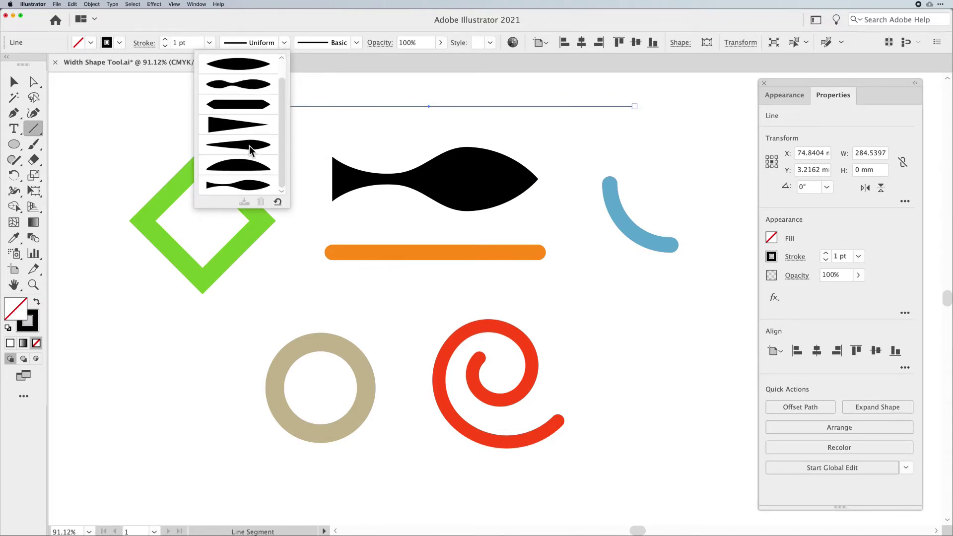
left_click(250, 188)
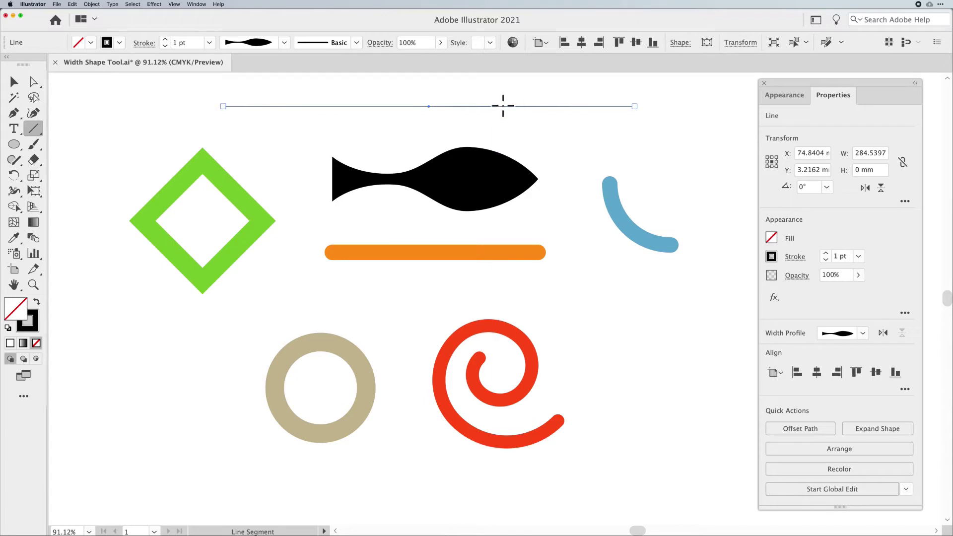
Step: Increase the new line's stroke weight to 19 pt
left_click(165, 40)
left_click(166, 39)
left_click(166, 39)
left_click(166, 40)
left_click(166, 40)
left_click(165, 39)
left_click(166, 40)
left_click(165, 40)
left_click(165, 40)
left_click(165, 39)
left_click(165, 39)
left_click(165, 40)
left_click(165, 40)
left_click(165, 40)
left_click(166, 40)
left_click(166, 39)
left_click(166, 40)
left_click(165, 40)
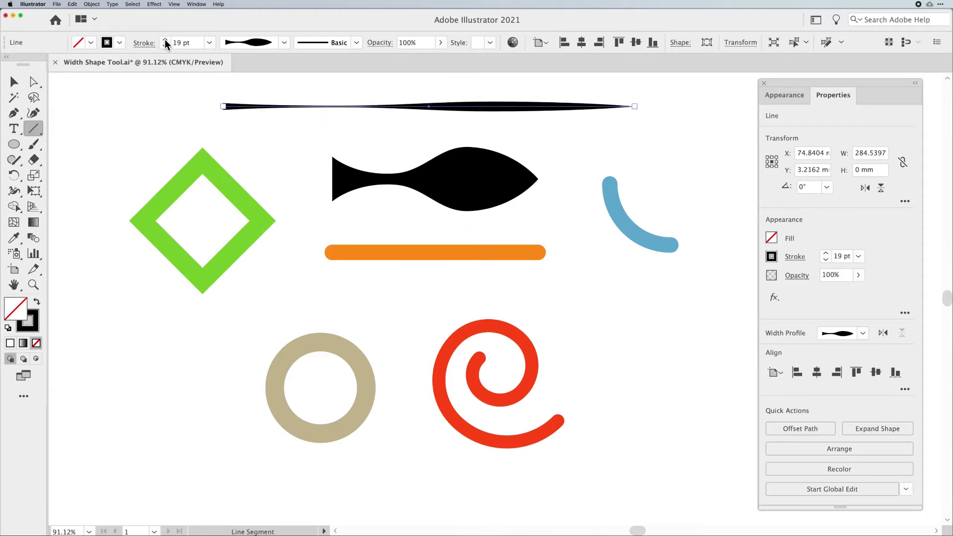
Step: Increase the stroke weight of the selected line above the shapes to 42 pt
left_click(165, 40)
left_click(165, 39)
left_click(165, 40)
left_click(166, 40)
left_click(165, 39)
left_click(166, 40)
left_click(165, 40)
left_click(165, 39)
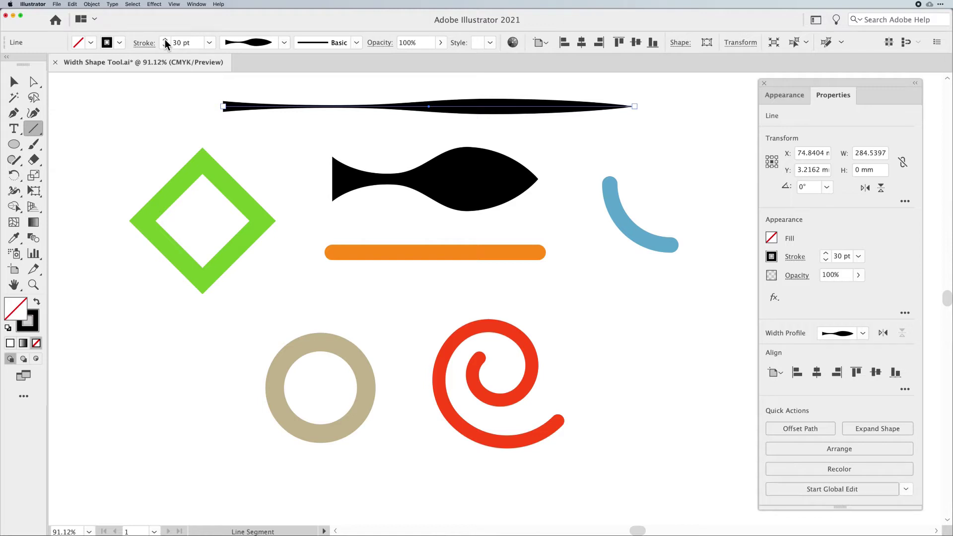
left_click(166, 39)
left_click(165, 40)
left_click(166, 40)
left_click(165, 40)
left_click(166, 40)
left_click(166, 40)
left_click(165, 39)
left_click(166, 40)
left_click(166, 41)
left_click(166, 40)
left_click(166, 41)
left_click(165, 41)
left_click(166, 40)
left_click(165, 40)
left_click(166, 40)
left_click(165, 40)
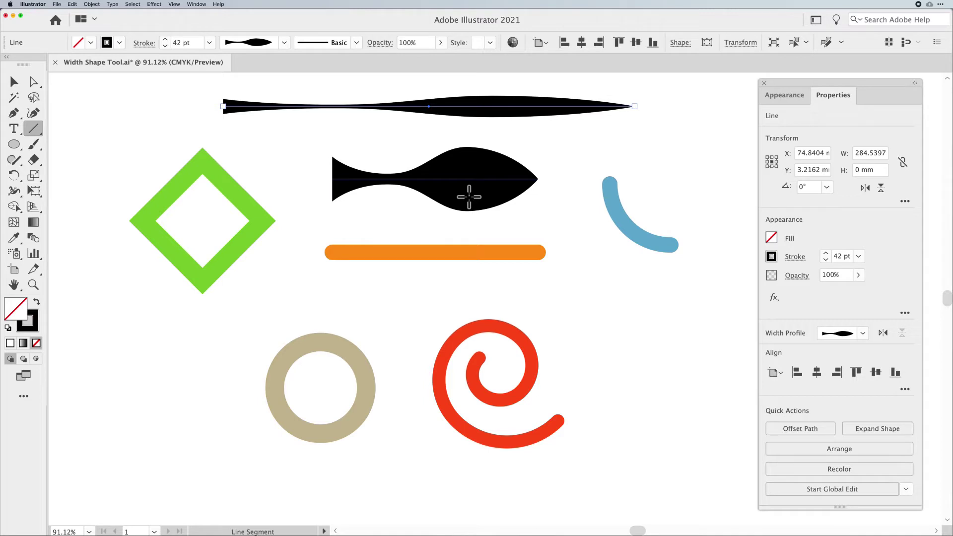
Step: Shorten the uppermost fish-profile line to about 60.5 mm and set its stroke weight to 48 pt
left_click(14, 82)
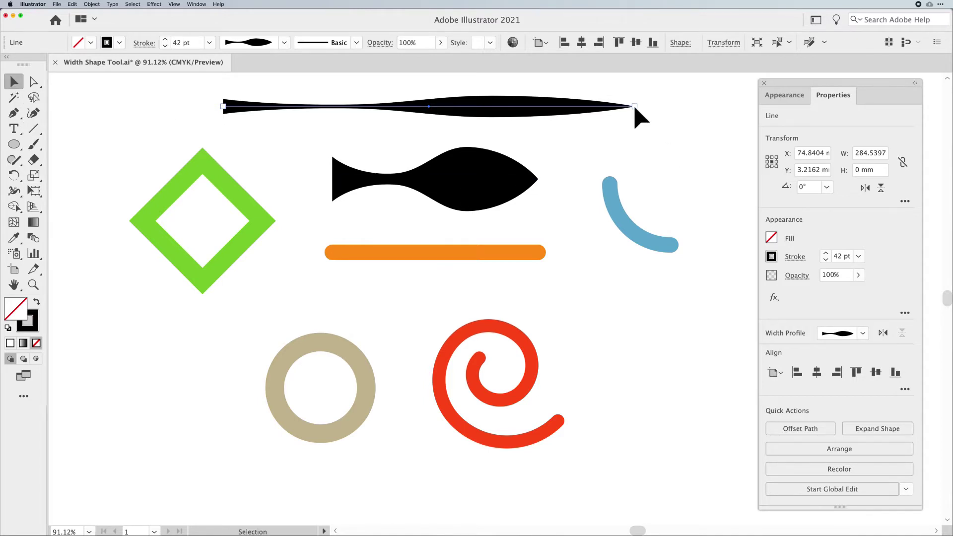
mouse_move(635, 107)
left_mouse_down()
mouse_move(310, 106)
mouse_move(477, 101)
left_mouse_up()
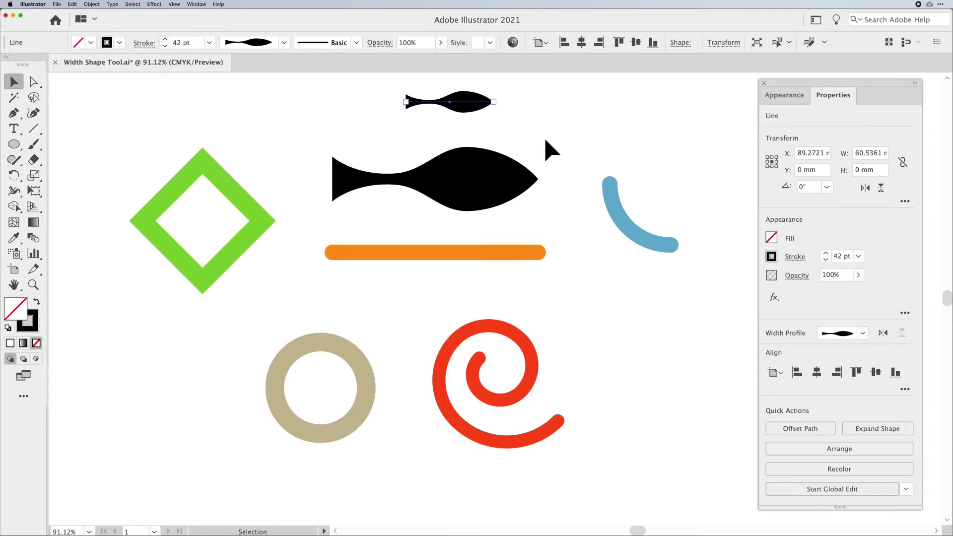
left_click(165, 40)
left_click(165, 40)
left_click(164, 46)
left_click(165, 46)
left_click_drag(785, 85, 761, 81)
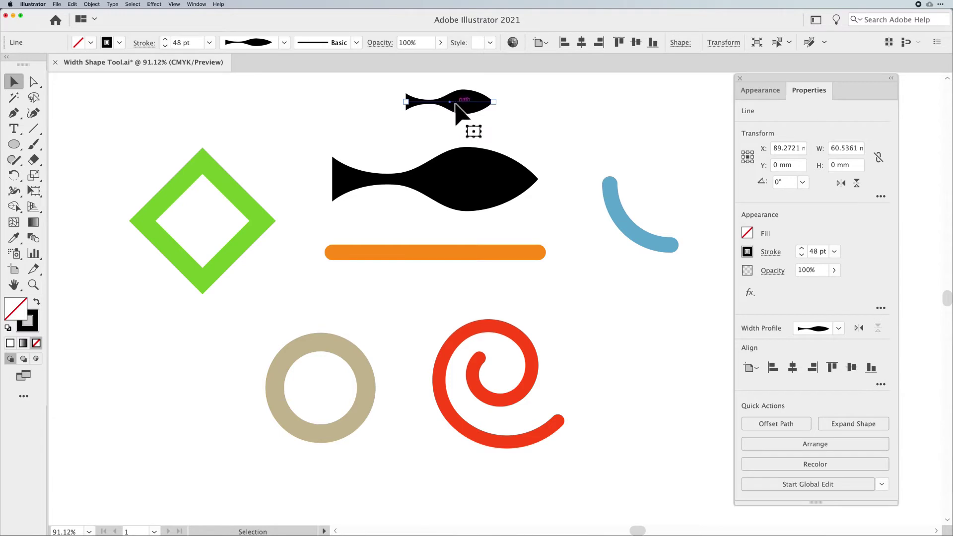
Step: Flip the small fish's width profile along its length and flip it back to its original direction
left_click(838, 329)
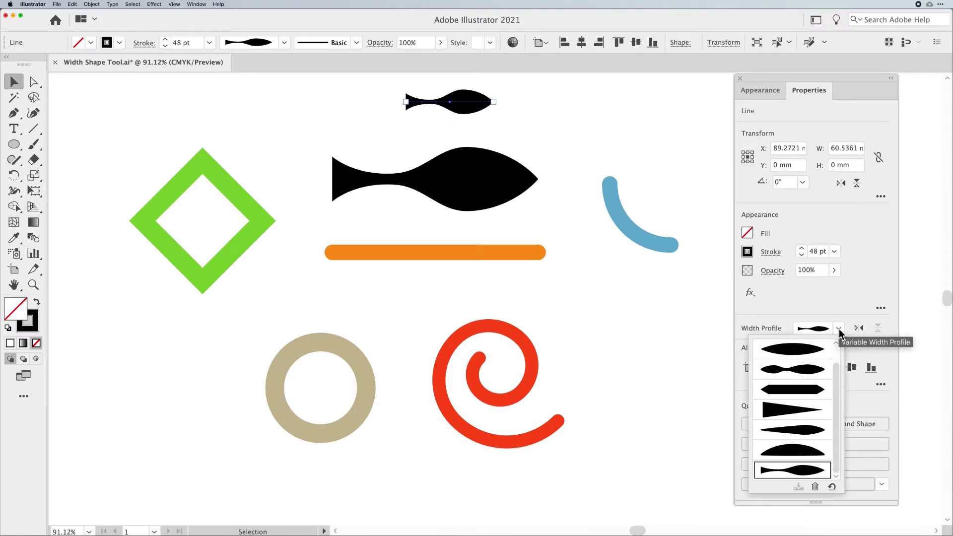
left_click(839, 329)
left_click(859, 329)
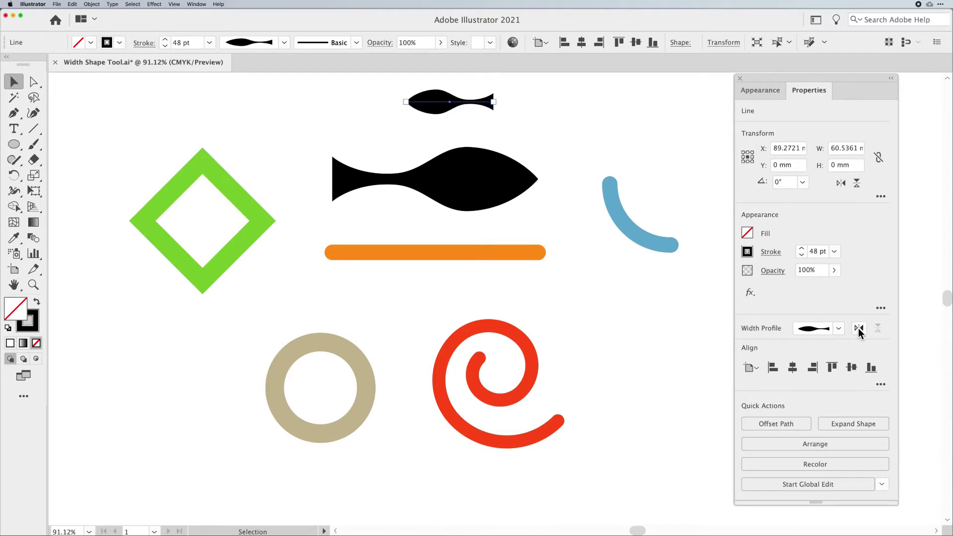
left_click(859, 329)
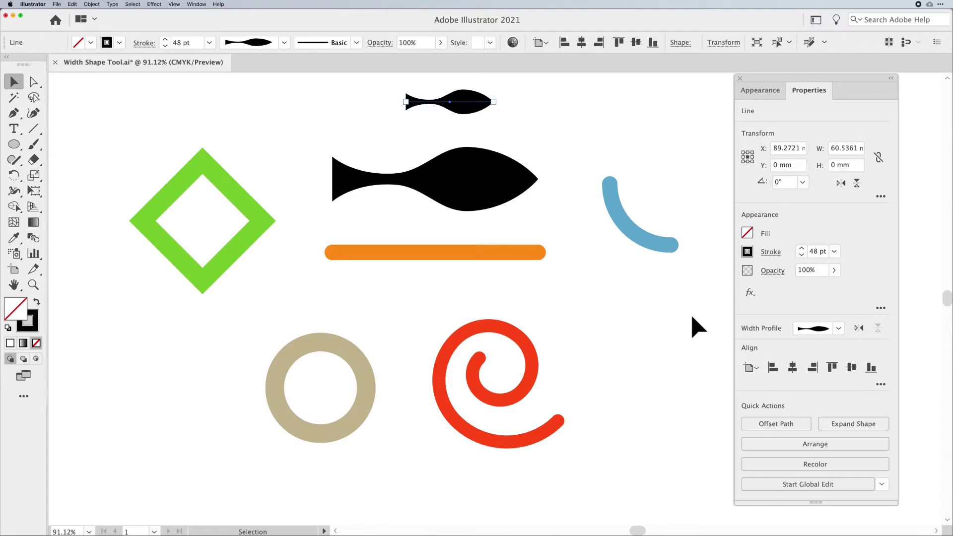
Step: Switch the large black fish's width profile to Uniform and reapply the saved Fish profile to it
left_click(430, 254)
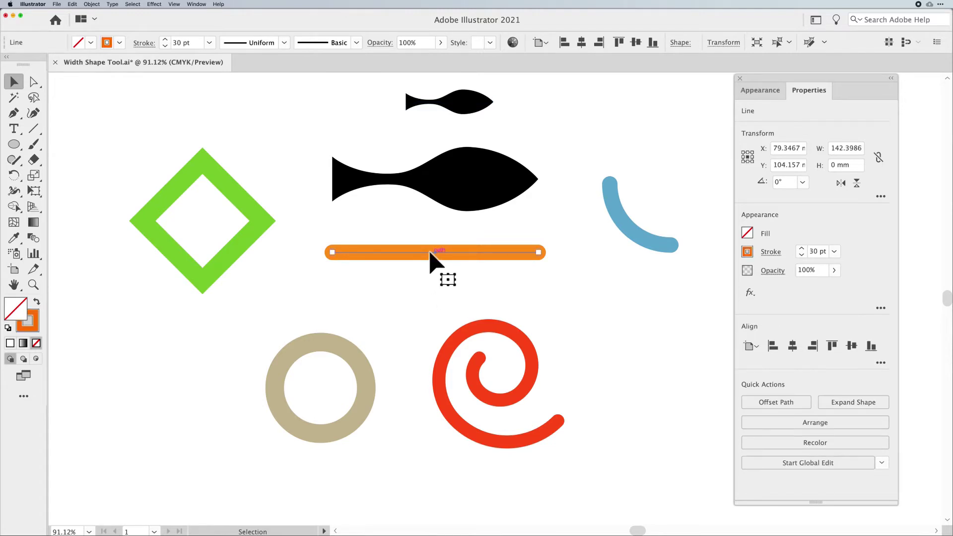
left_click(468, 196)
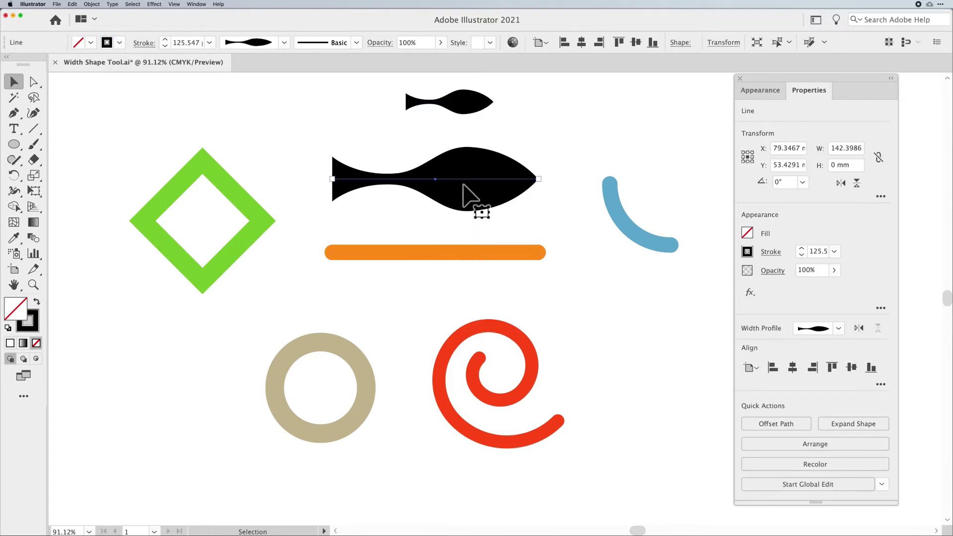
left_click(284, 43)
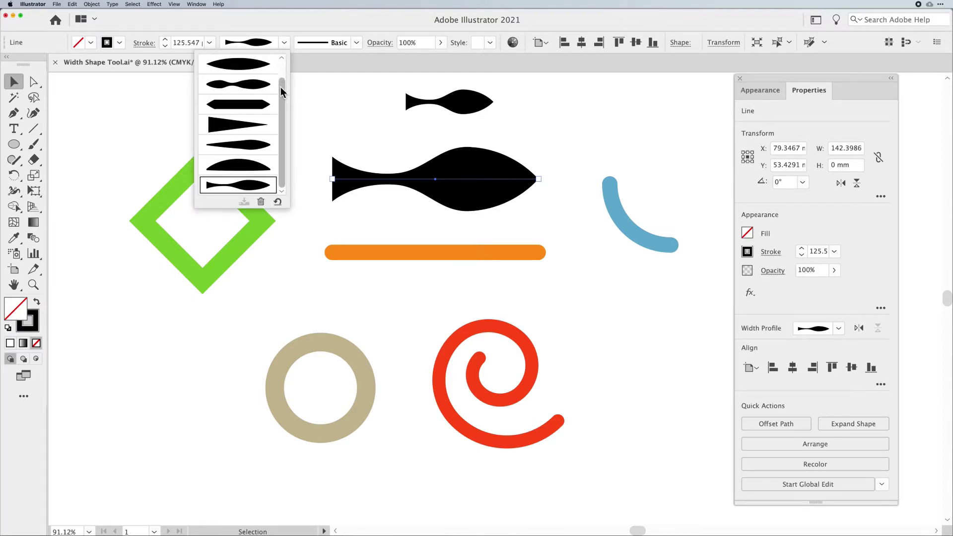
left_click_drag(280, 85, 285, 58)
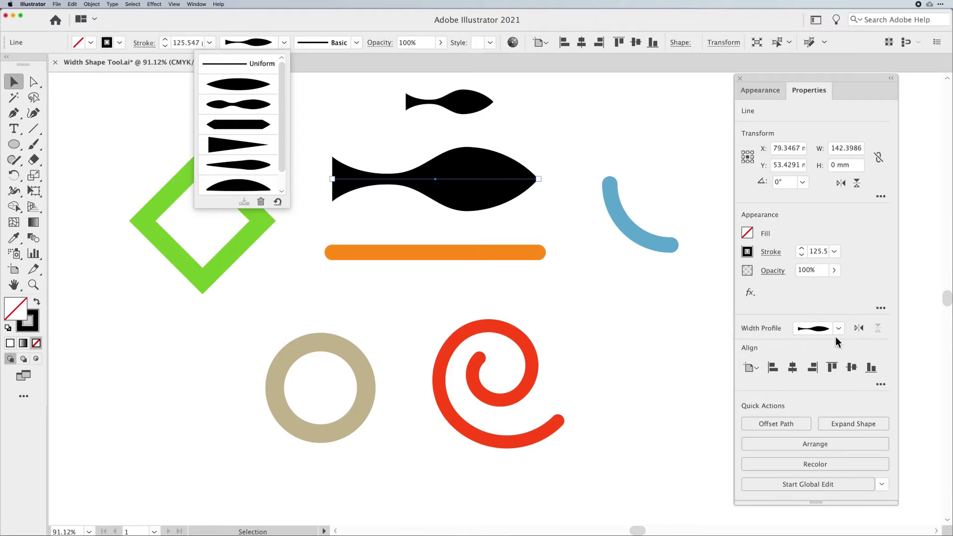
left_click(259, 63)
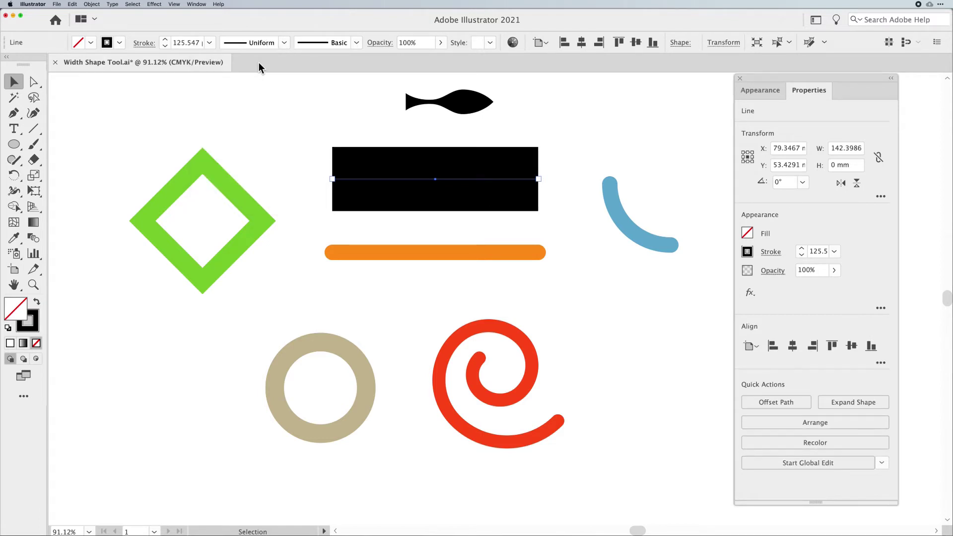
left_click(270, 43)
scroll(268, 130, "down", 1)
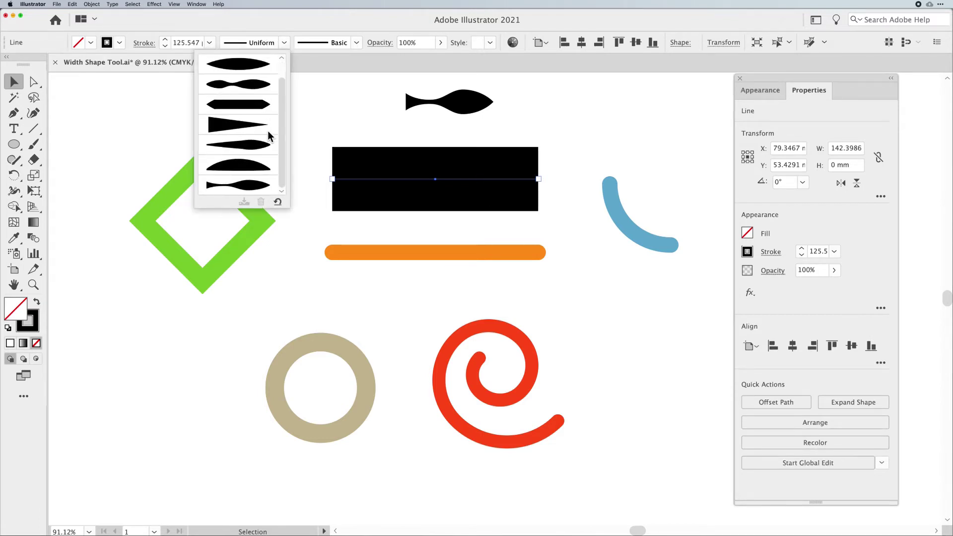
left_click(258, 188)
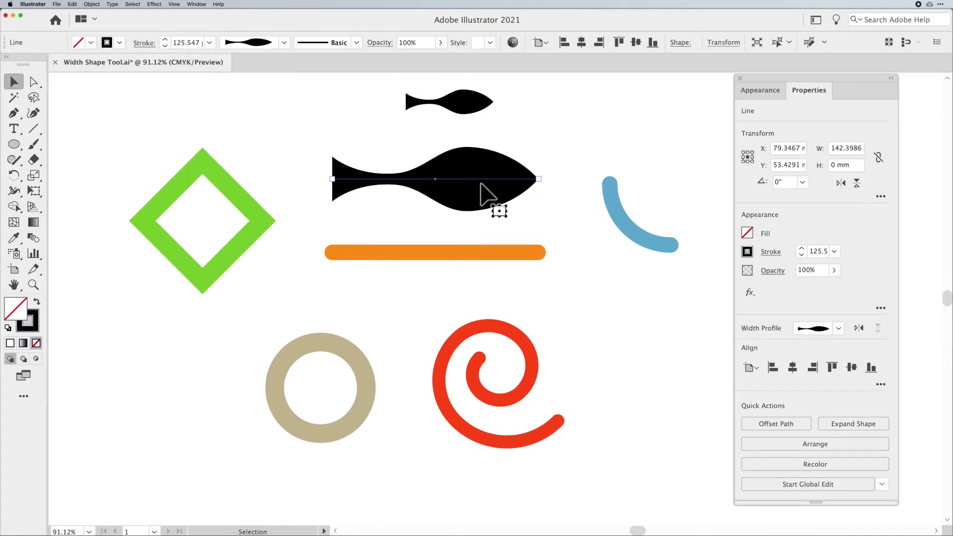
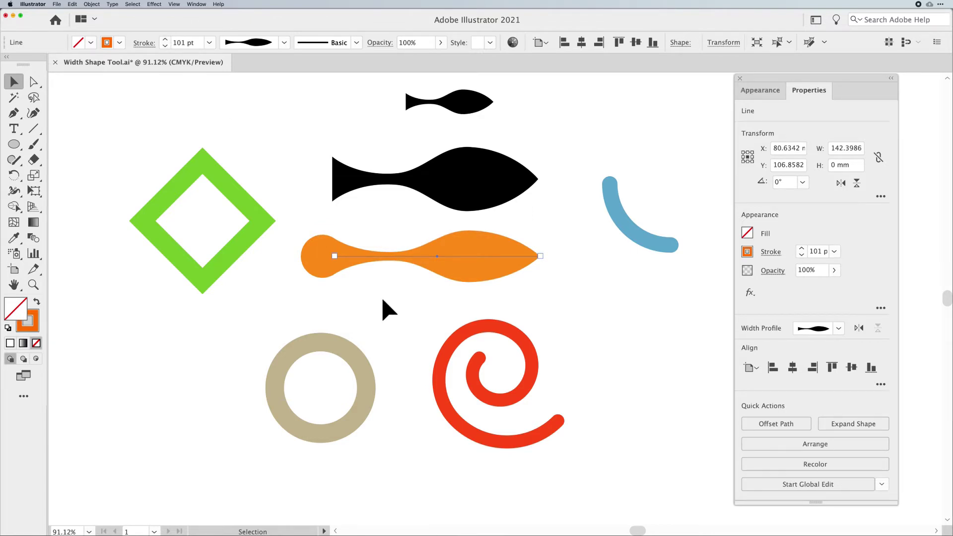
Step: Change the orange fish's stroke cap to butt and return it to round
left_click(145, 43)
left_click(55, 77)
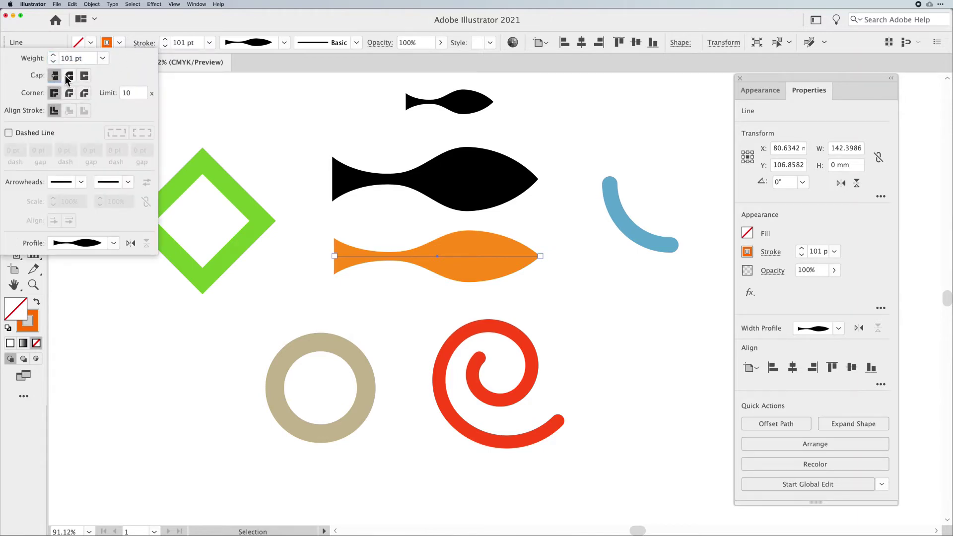
left_click(69, 76)
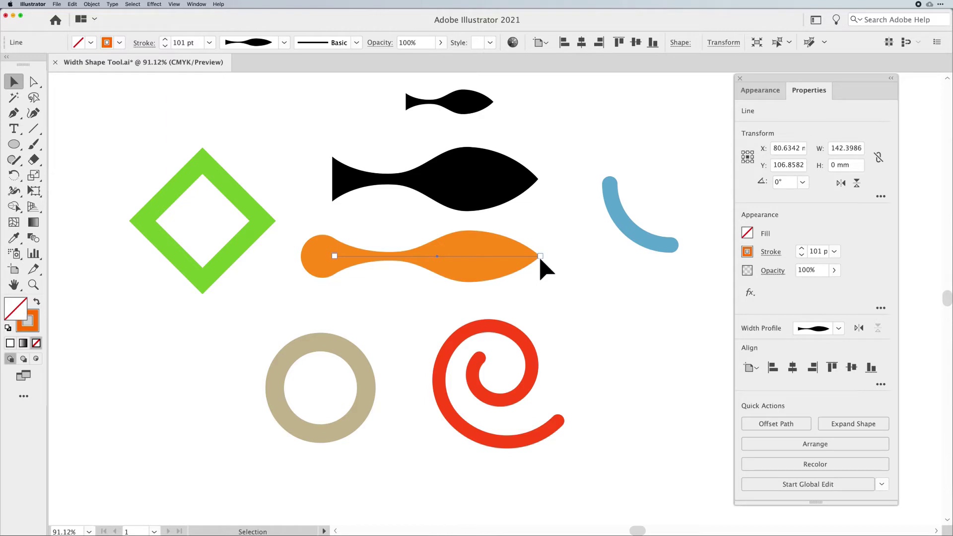
Step: Increase the orange fish's stroke weight to 128 pt
left_click(166, 39)
left_click(166, 39)
left_click(166, 39)
left_click(166, 39)
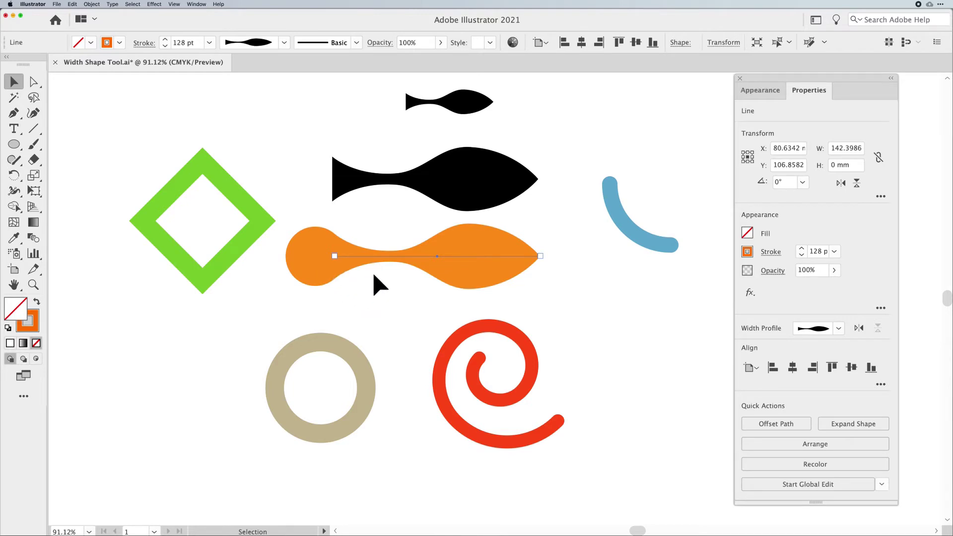
Step: Try the butt and projecting caps on the 128 pt orange stroke and restore its round cap
left_click(144, 43)
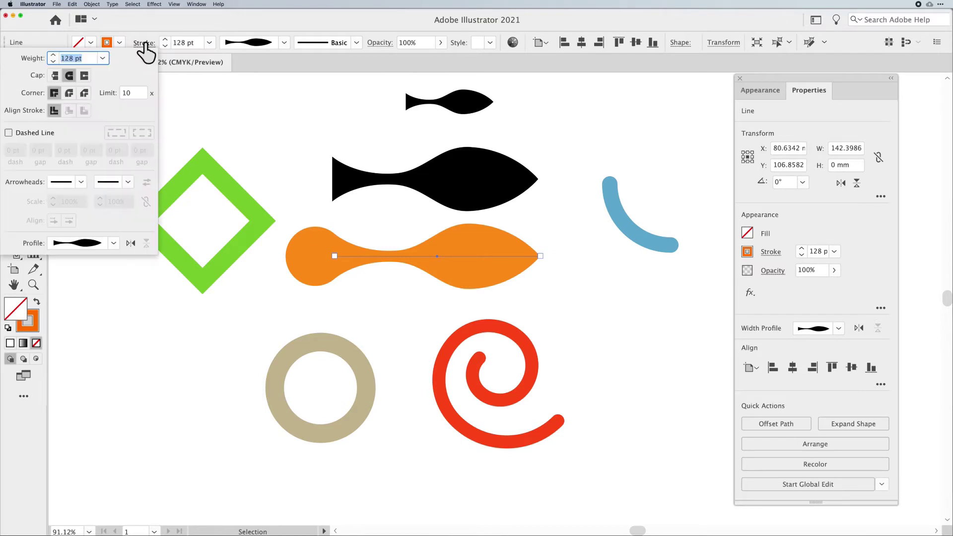
left_click(55, 75)
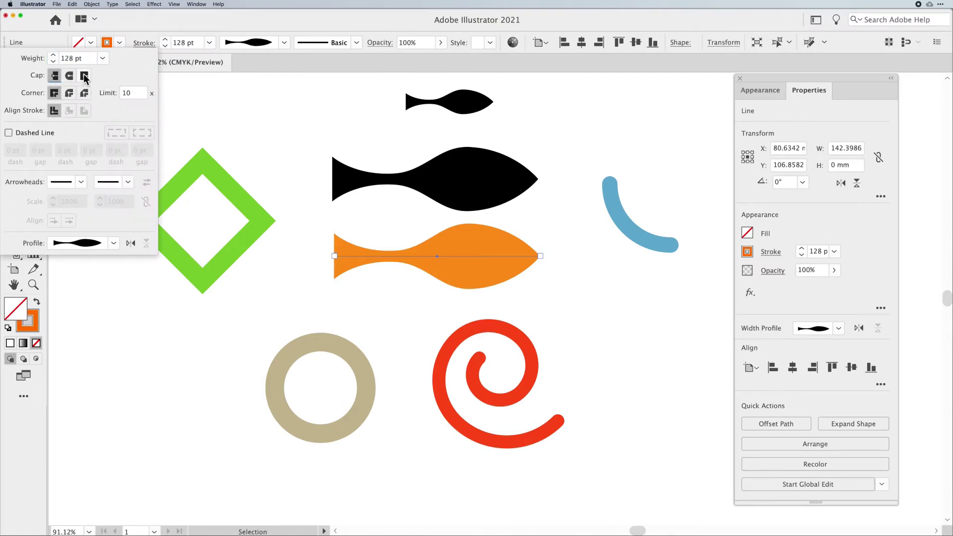
left_click(84, 76)
left_click(56, 76)
left_click(159, 17)
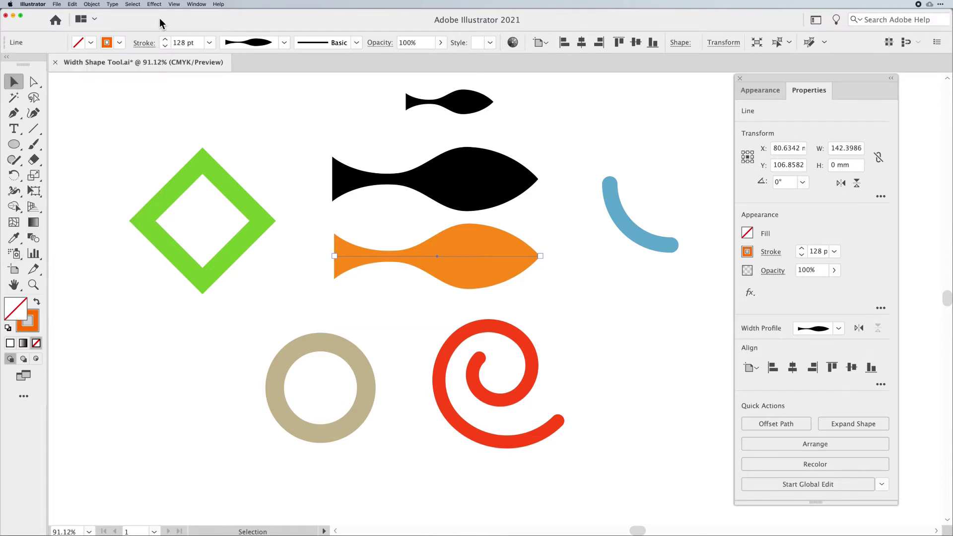
left_click(144, 44)
left_click(70, 78)
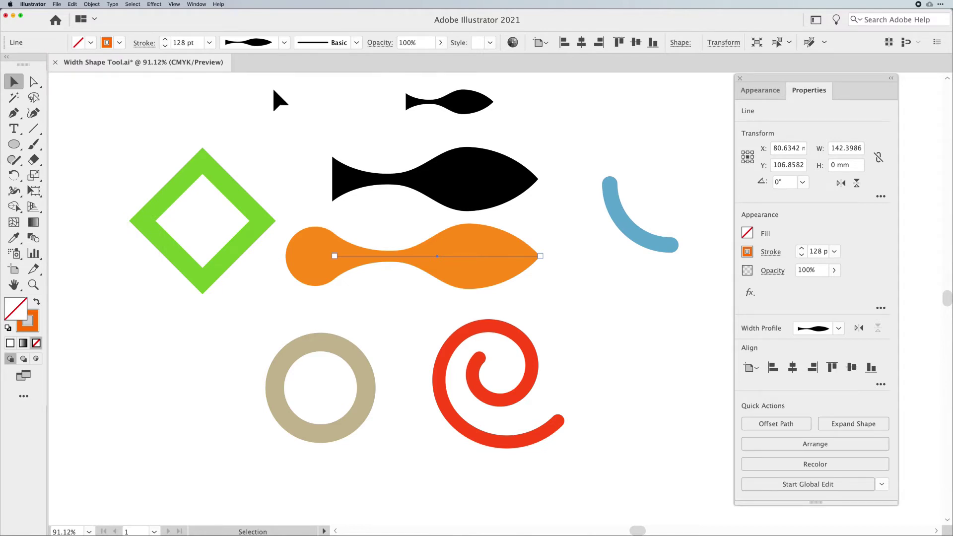
Step: Widen the blue arc's lower end to about 103.4 pt with the Width tool and move the shape down about 30 mm
left_click(616, 209)
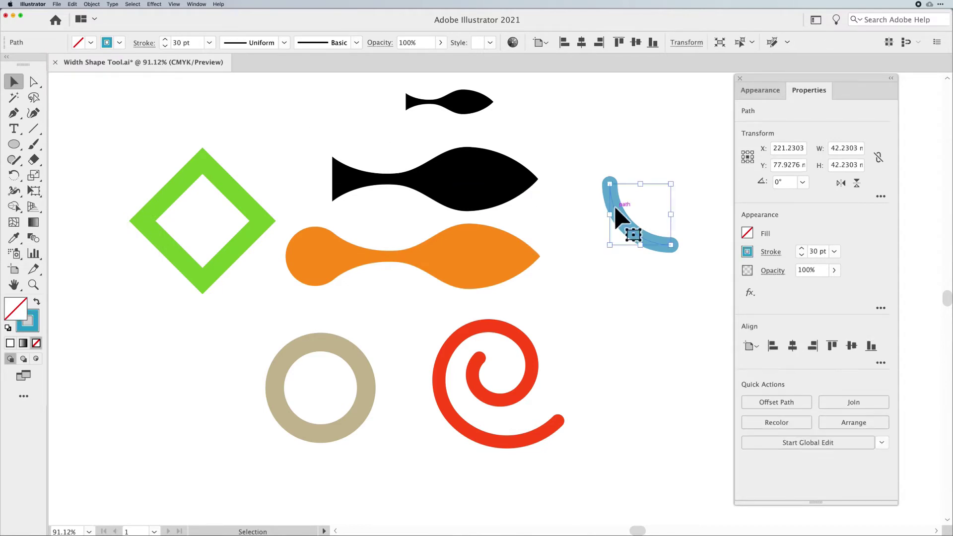
key("shift+w")
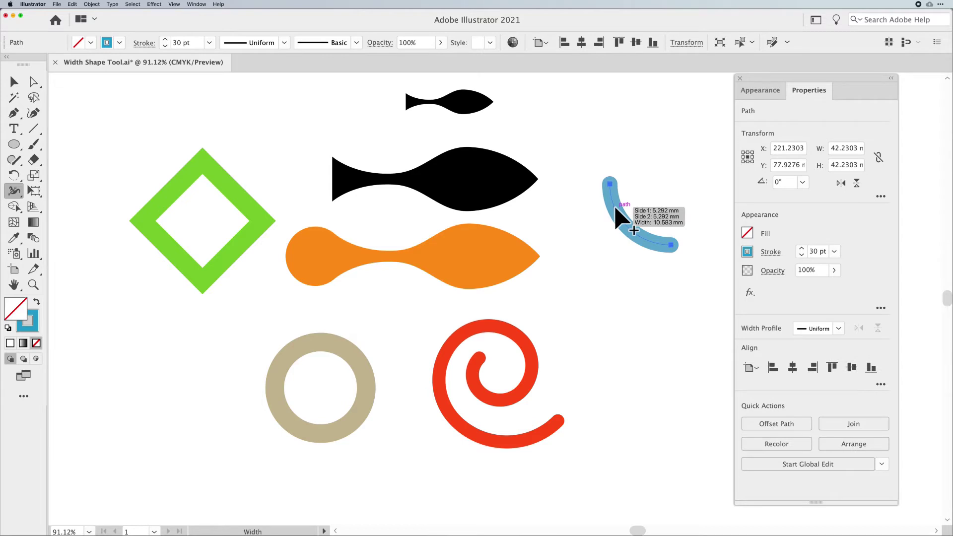
left_click_drag(672, 246, 665, 275)
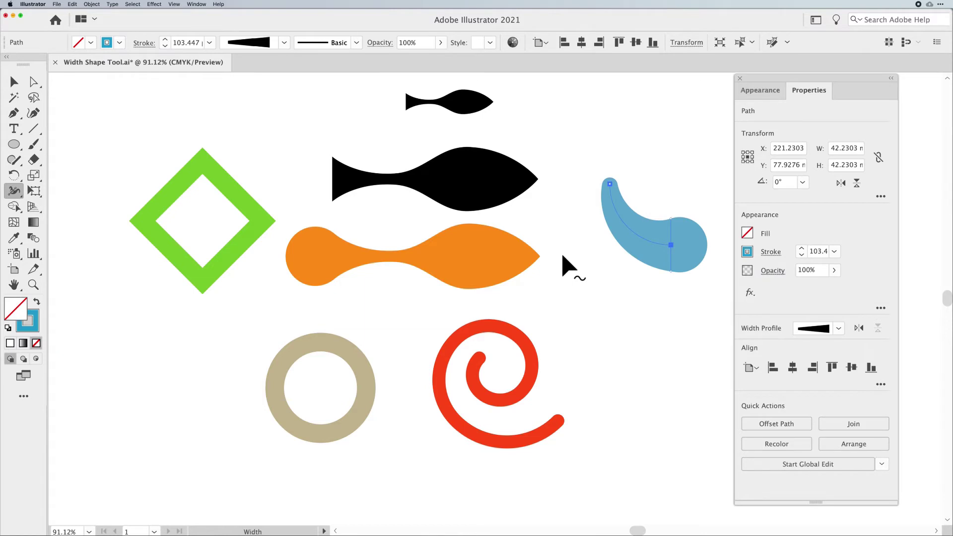
left_click(14, 81)
left_click_drag(666, 251, 661, 294)
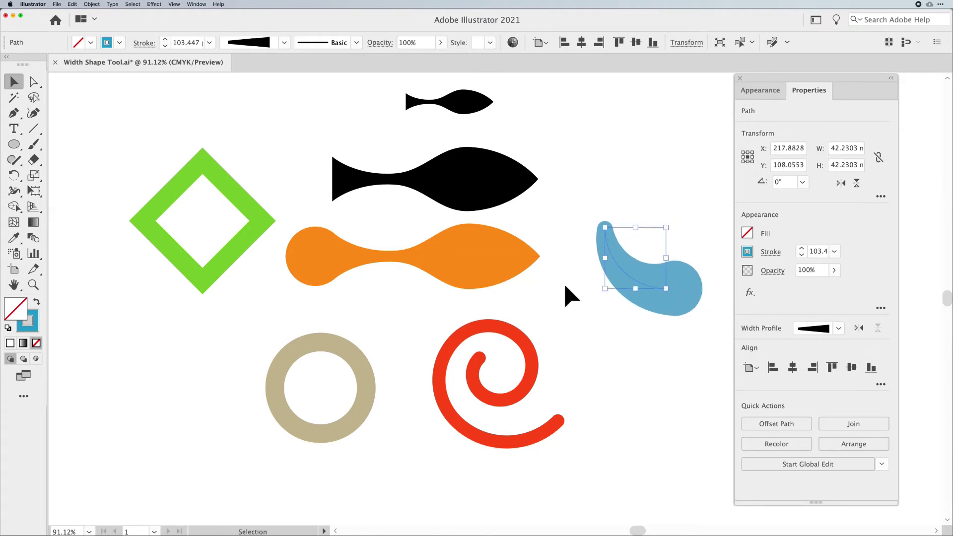
Step: Duplicate the blue teardrop stroke above the original and rotate the copy counterclockwise so its wide end points up and outward
left_click_drag(637, 291, 667, 223)
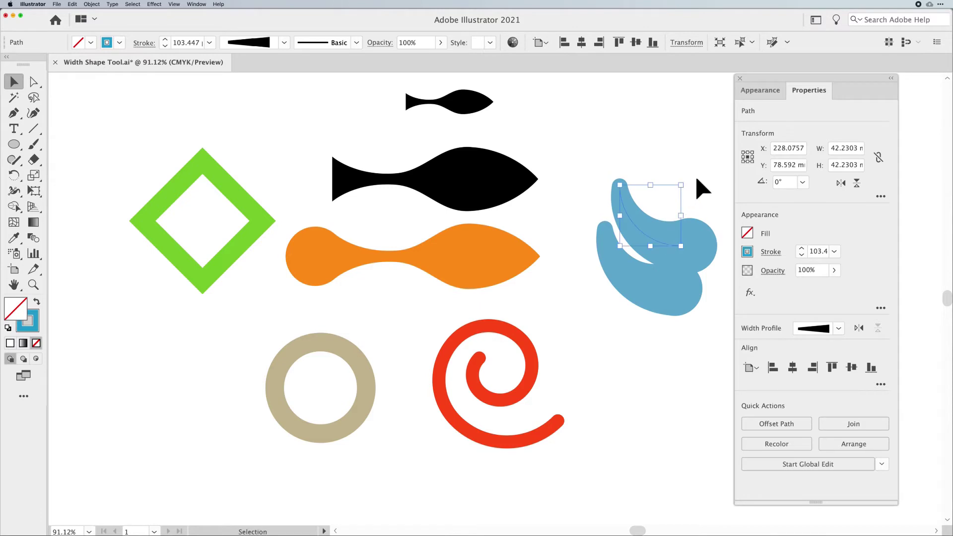
left_click_drag(687, 187, 649, 160)
left_click(649, 160)
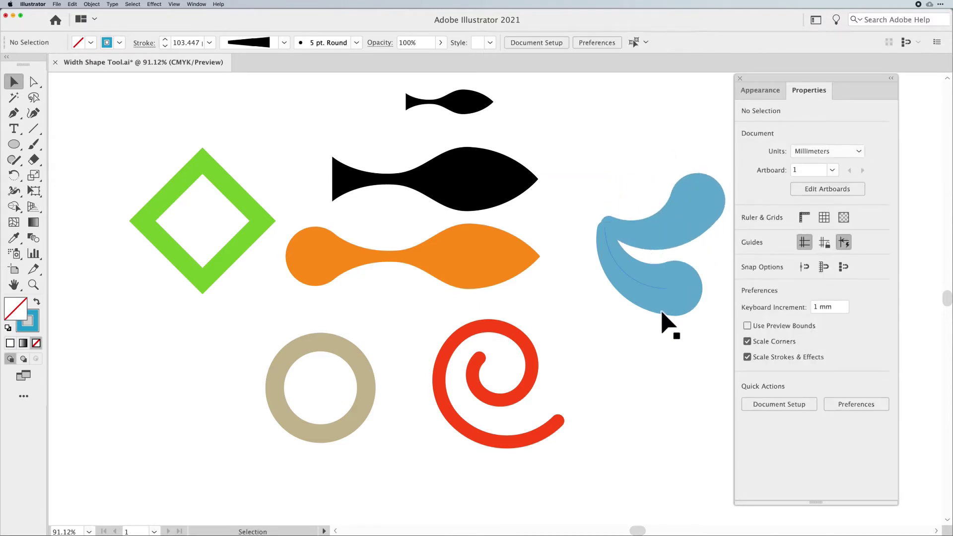
Step: Toggle between Outline and Preview modes to compare the underlying paths with their variable-width strokes
key("super")
key("super+y")
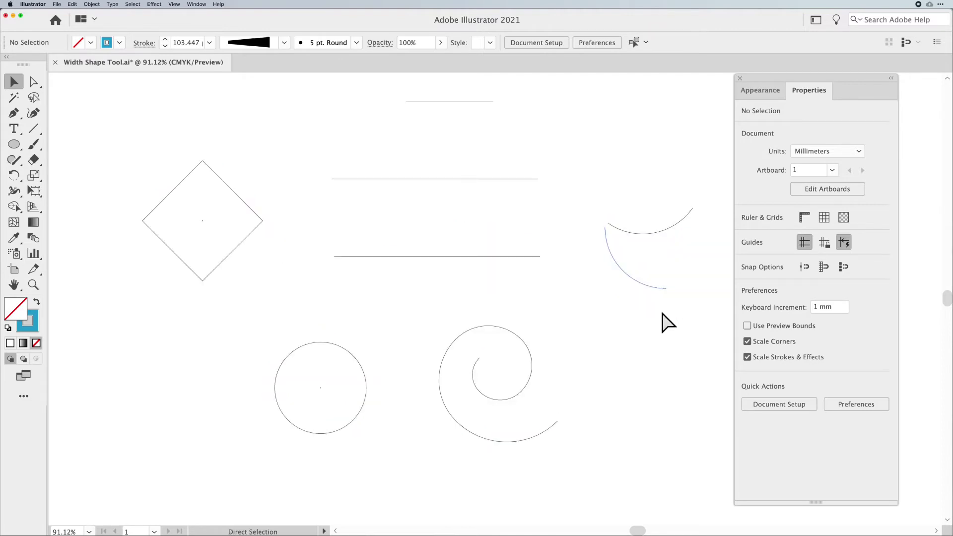
key("super+y")
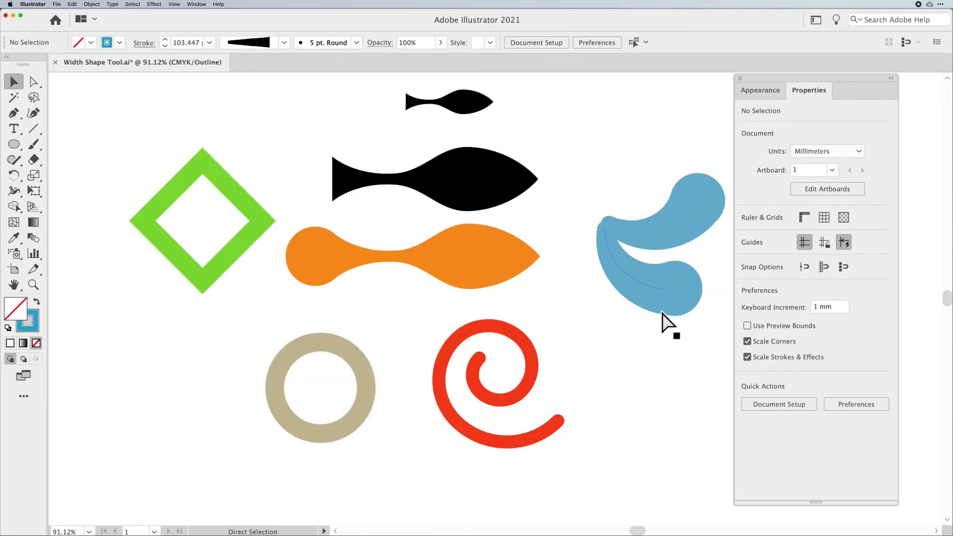
key("super+y")
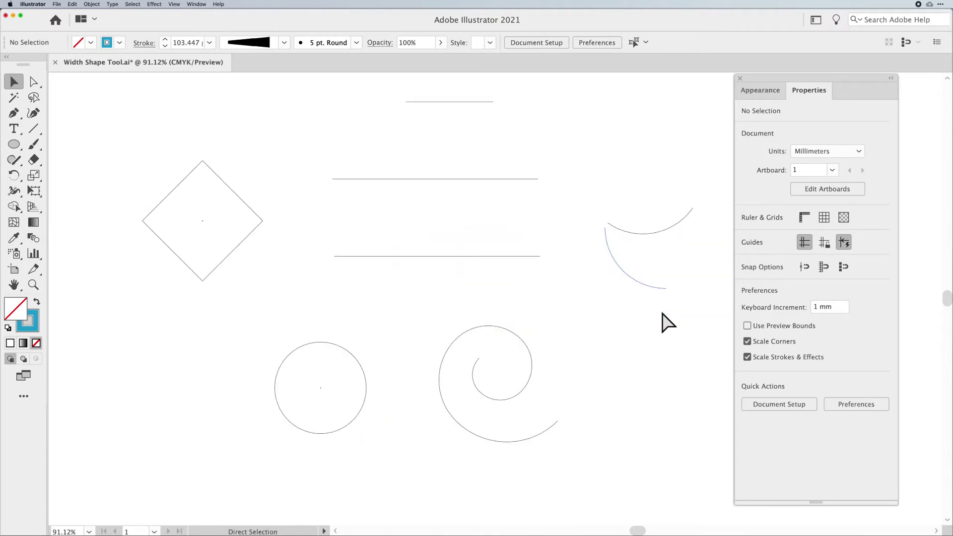
key("super+y")
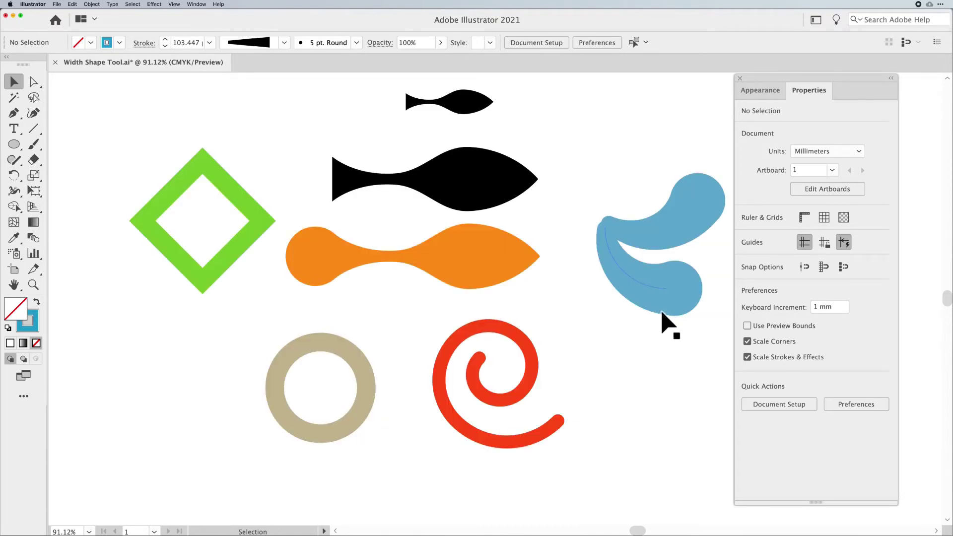
key("super+y")
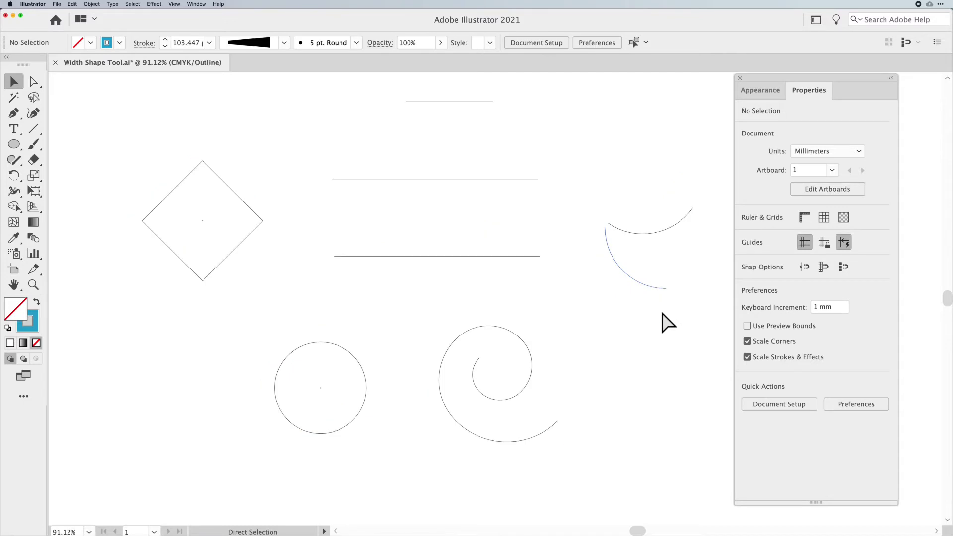
key("super+y")
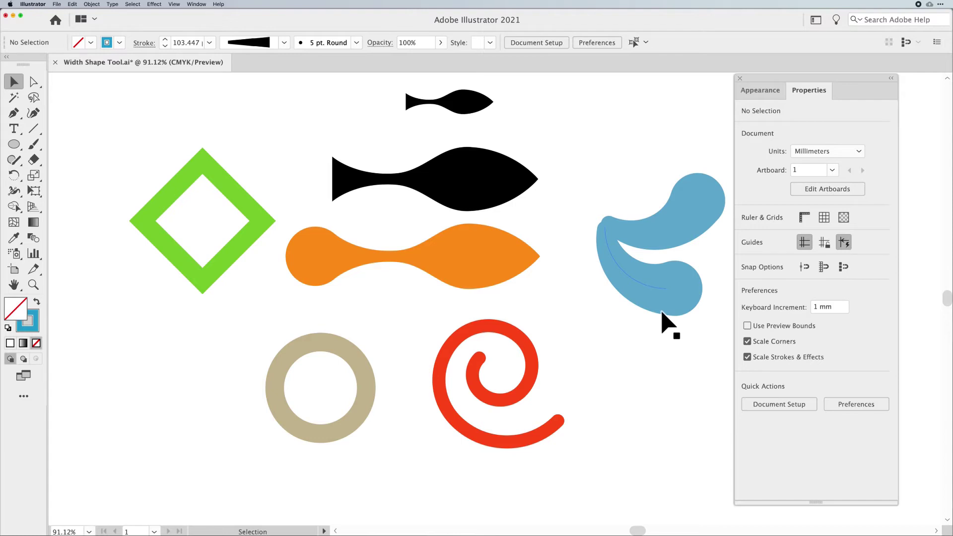
Step: Move the upper blue teardrop slightly down and left so it overlaps the lower teardrop more closely
left_click(645, 241)
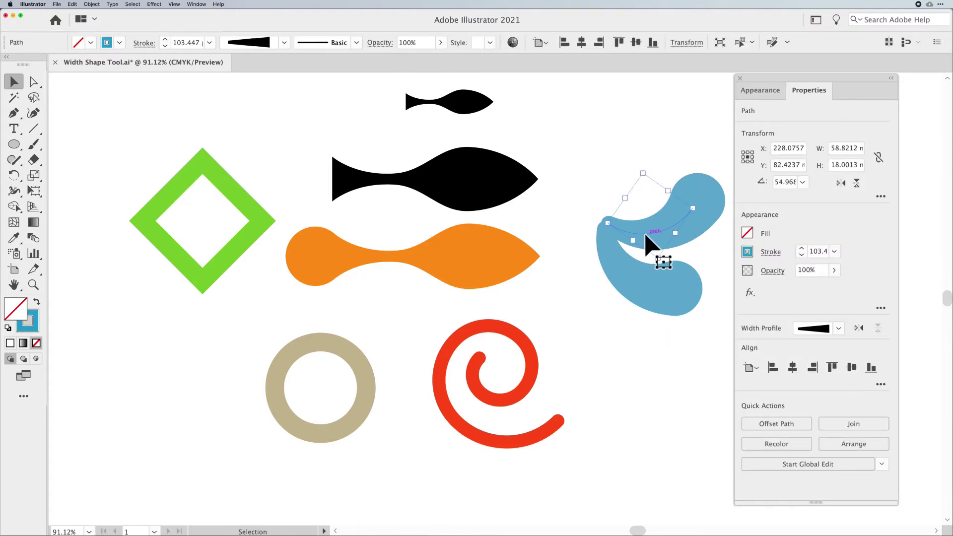
left_click_drag(645, 241, 642, 244)
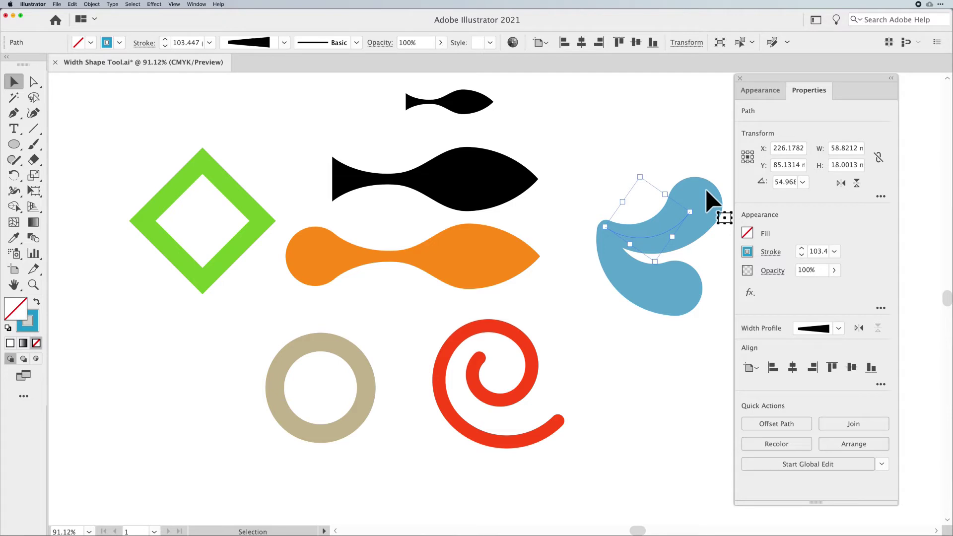
Step: Try widening the bottom of the tan ring to about 122.6 pt with the Width tool, and undo it
left_click(366, 410)
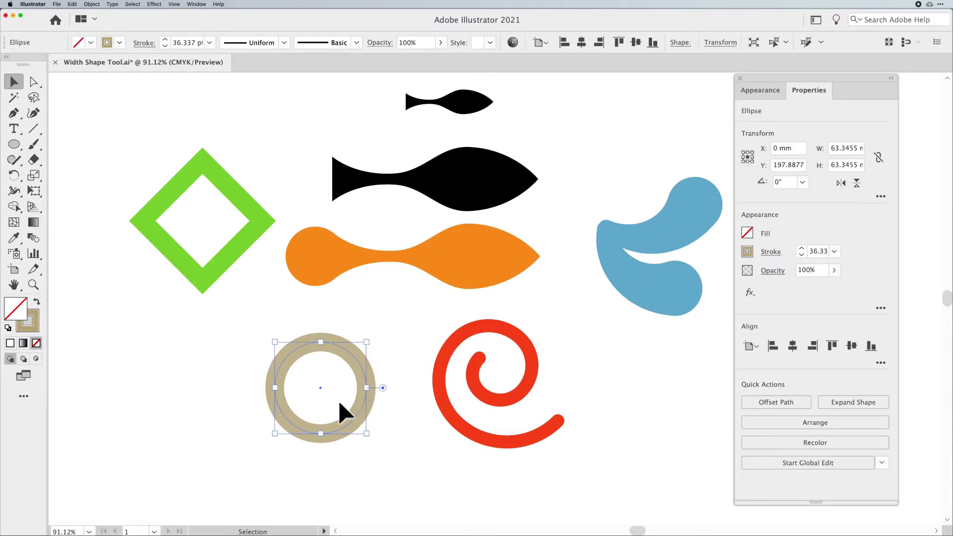
key("shift+w")
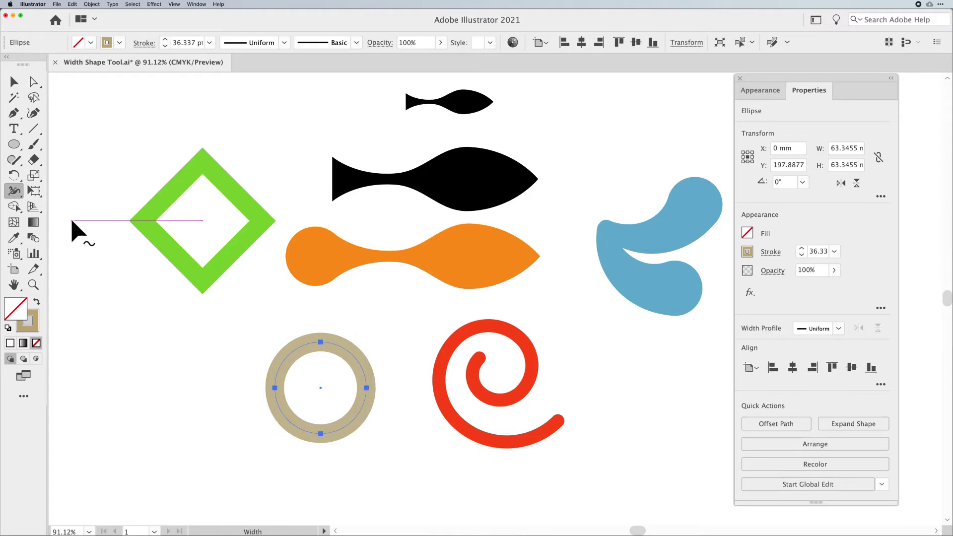
left_click_drag(321, 434, 321, 465)
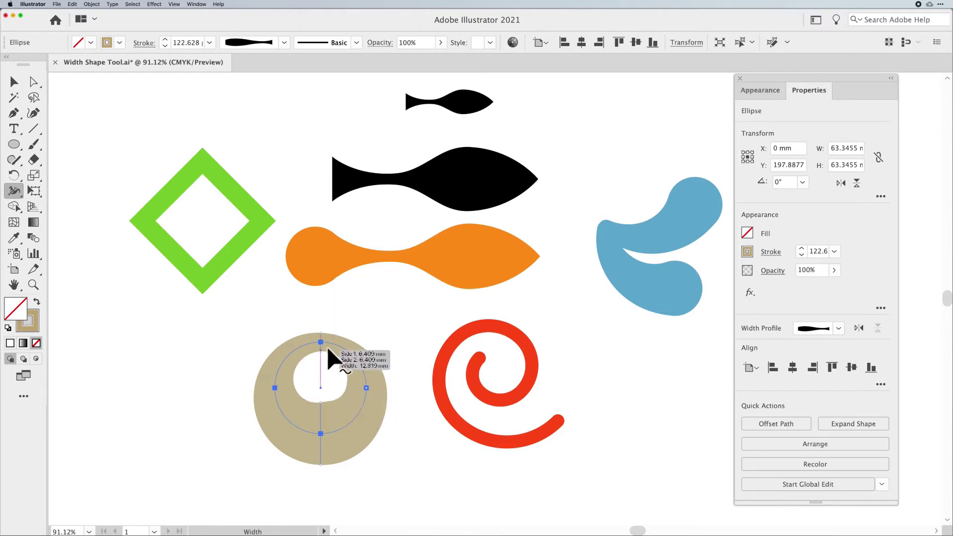
key("super+z")
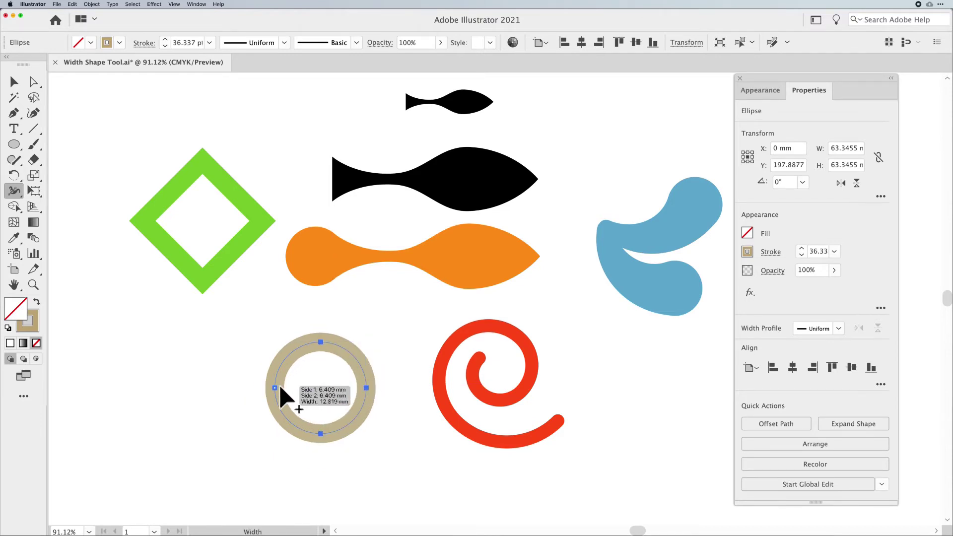
Step: Widen the left side of the tan ring to about 102 pt and shift the ring about 7 mm left
mouse_move(276, 388)
left_mouse_down()
mouse_move(240, 389)
mouse_move(248, 388)
left_mouse_up()
left_click(14, 81)
left_click(187, 463)
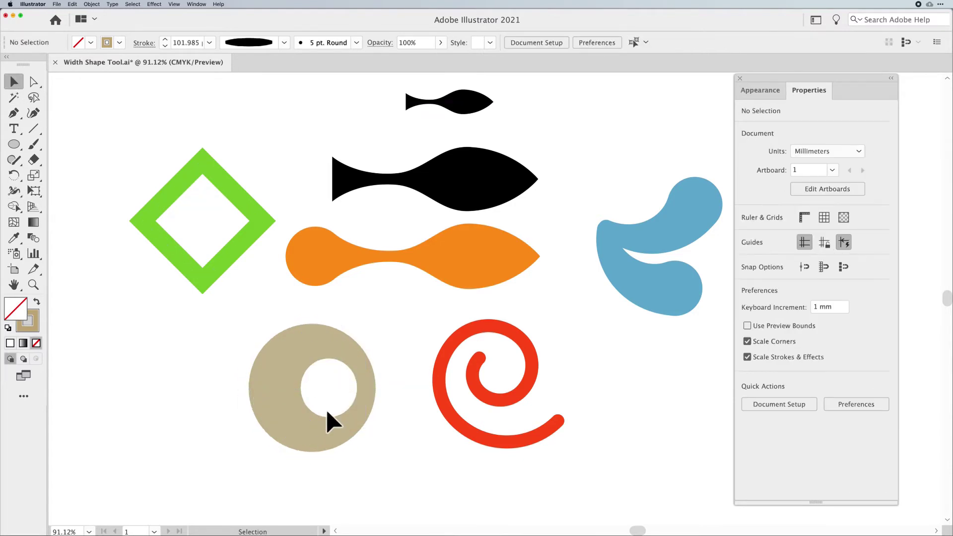
left_click_drag(283, 410, 272, 412)
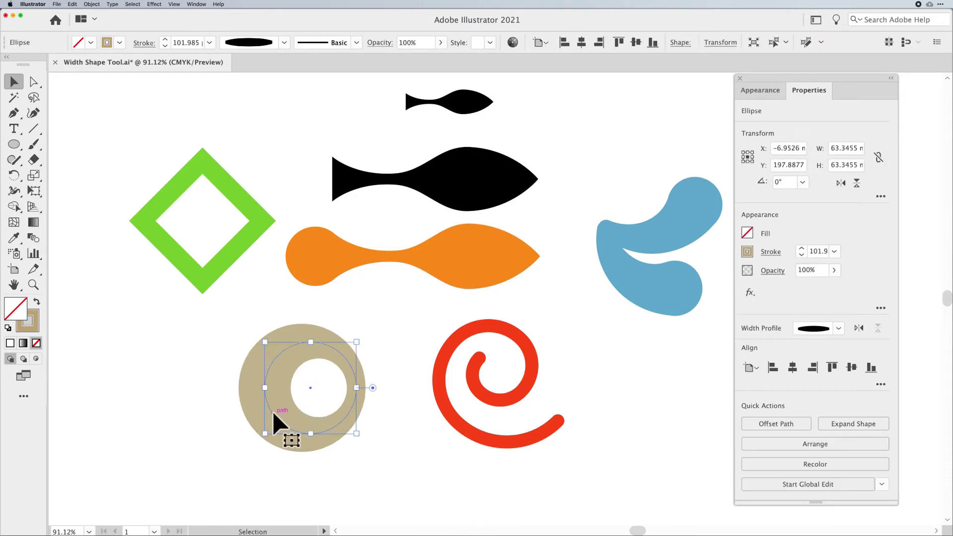
Step: Try adding narrow width points at the tan ring's upper right, lower right and upper left
key("shift+w")
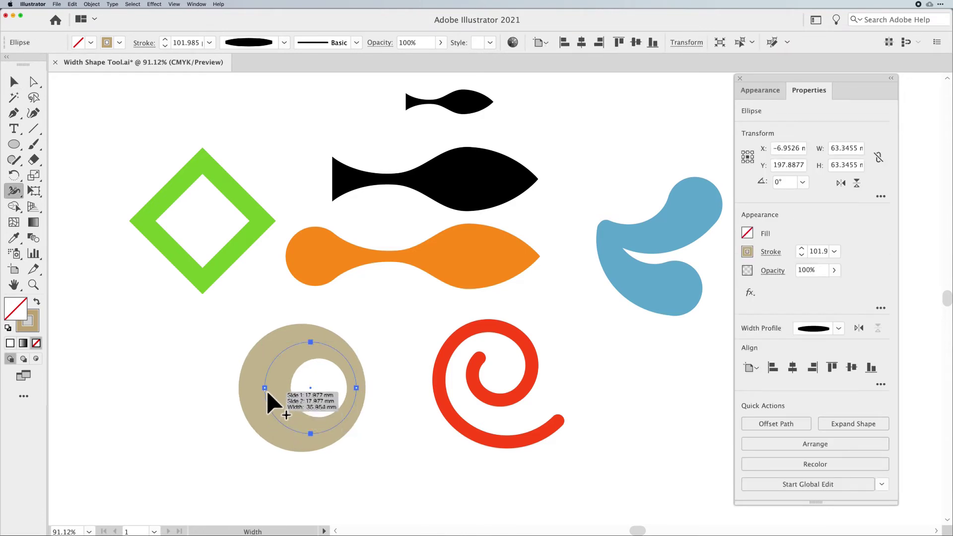
left_click_drag(343, 354, 342, 361)
mouse_move(354, 420)
left_mouse_down()
mouse_move(359, 432)
mouse_move(347, 419)
left_mouse_up()
mouse_move(272, 363)
left_mouse_down()
mouse_move(257, 362)
mouse_move(271, 362)
mouse_move(273, 372)
left_mouse_up()
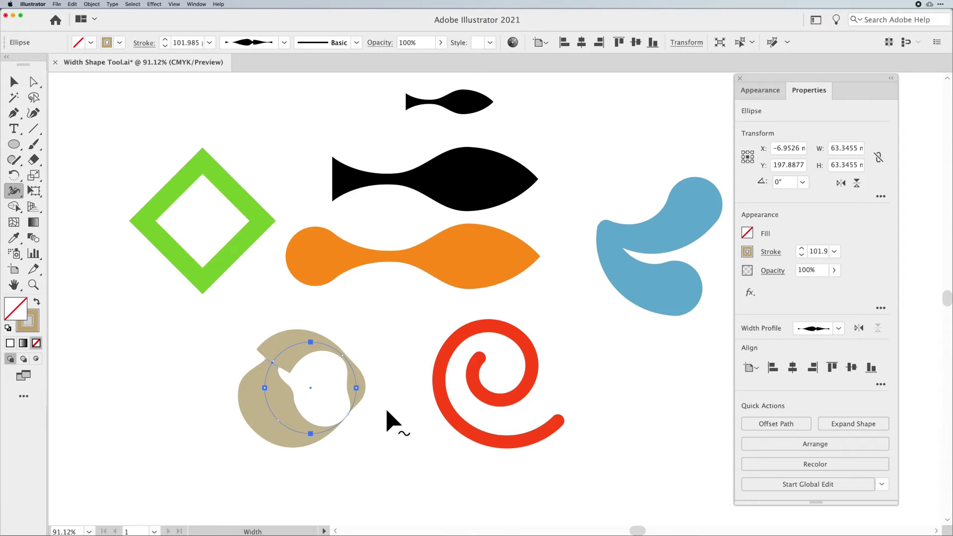
Step: Undo the width point, move and widening edits to restore the tan ring's uniform stroke
key("super+z")
key("super+z")
key("super+z")
key("super+z")
key("super+z")
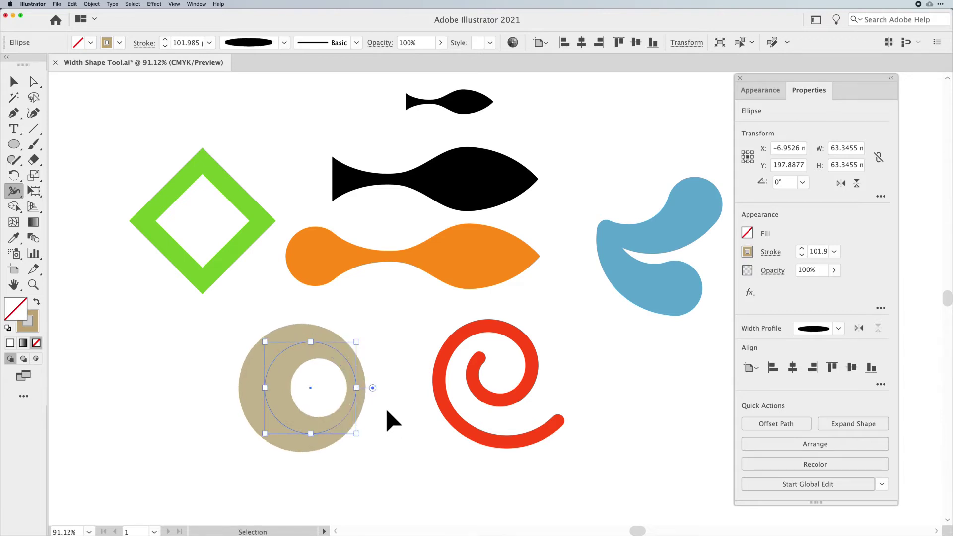
key("super+z")
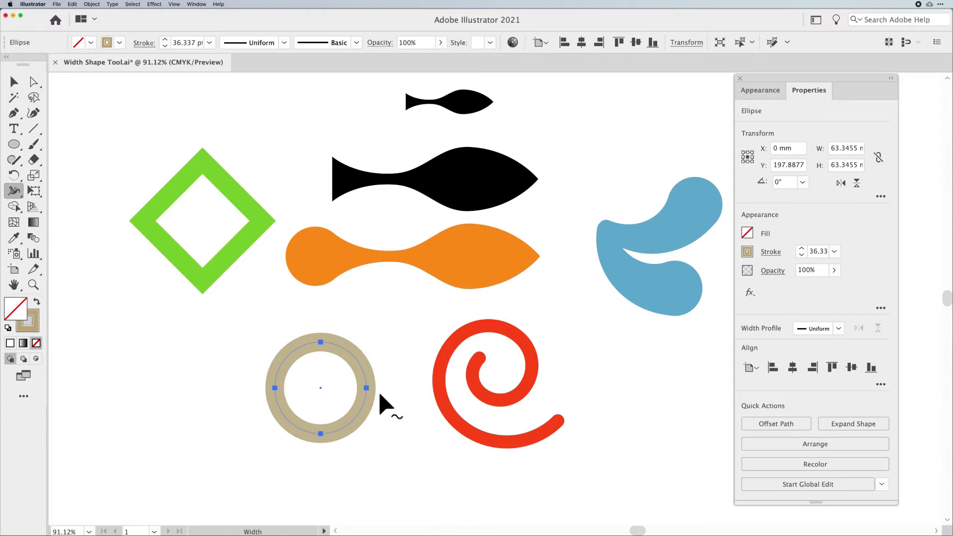
Step: Narrow the tan ring's upper-right section to about 3.4 mm with the Width tool
mouse_move(347, 348)
left_mouse_down()
mouse_move(341, 359)
mouse_move(348, 356)
left_mouse_up()
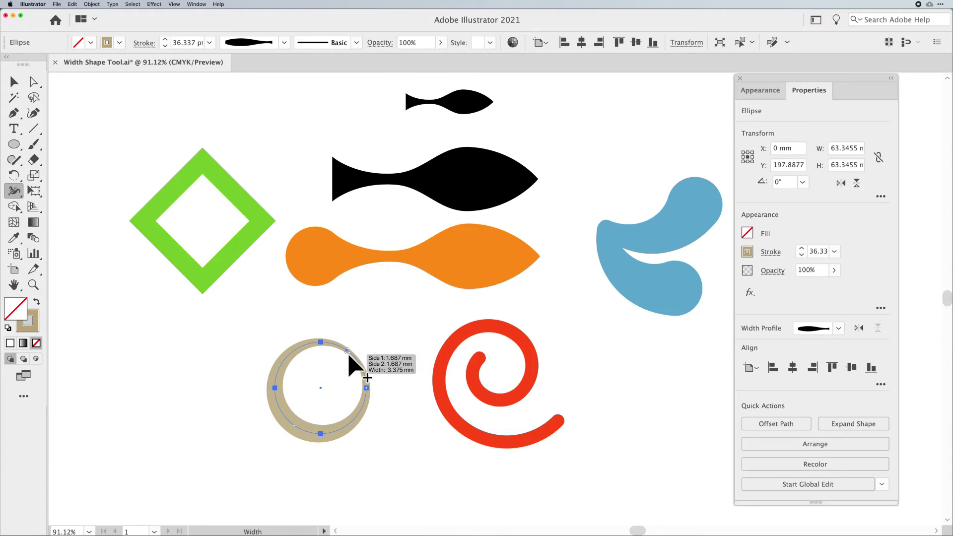
left_click(14, 82)
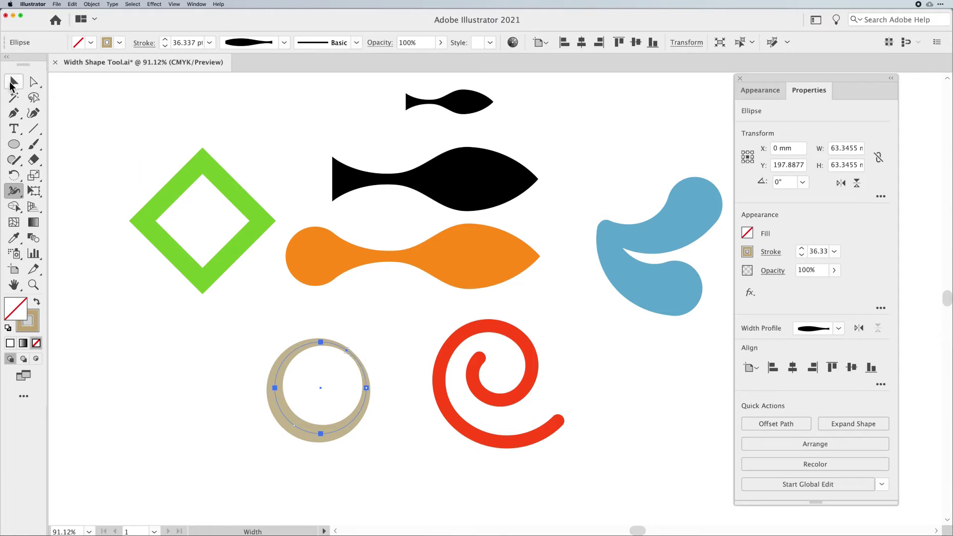
Step: Try widening the red spiral's outer end to about 115.8 pt with the Width tool, and undo it
left_click(521, 446)
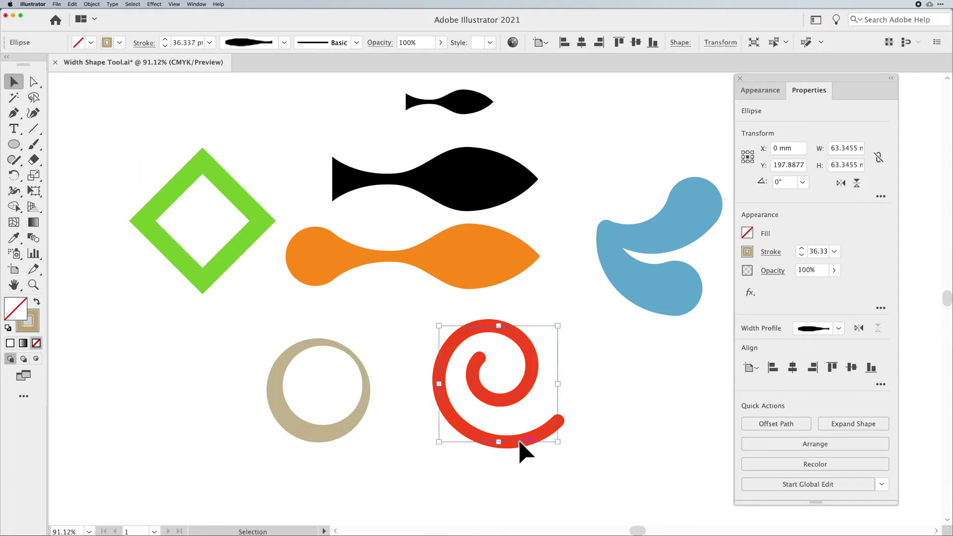
key("shift+w")
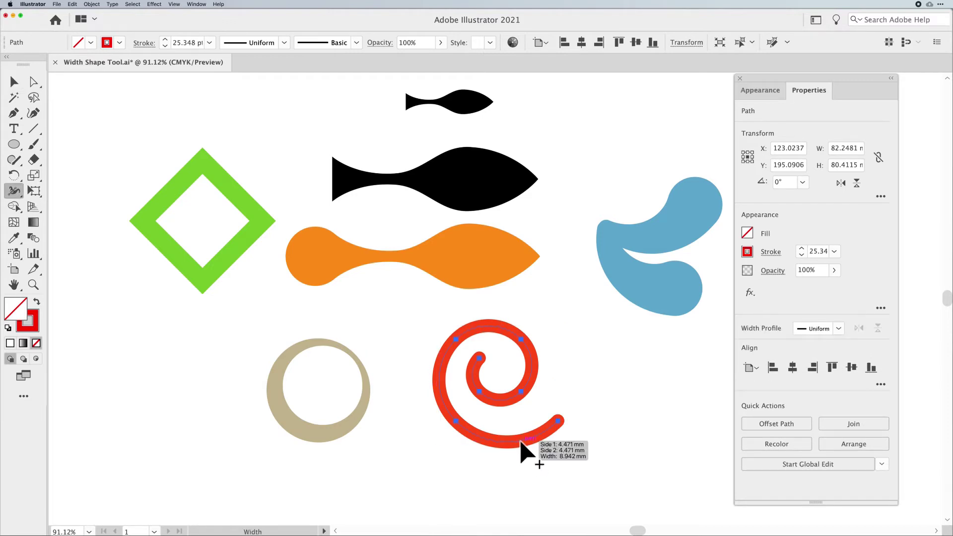
left_click_drag(560, 423, 573, 450)
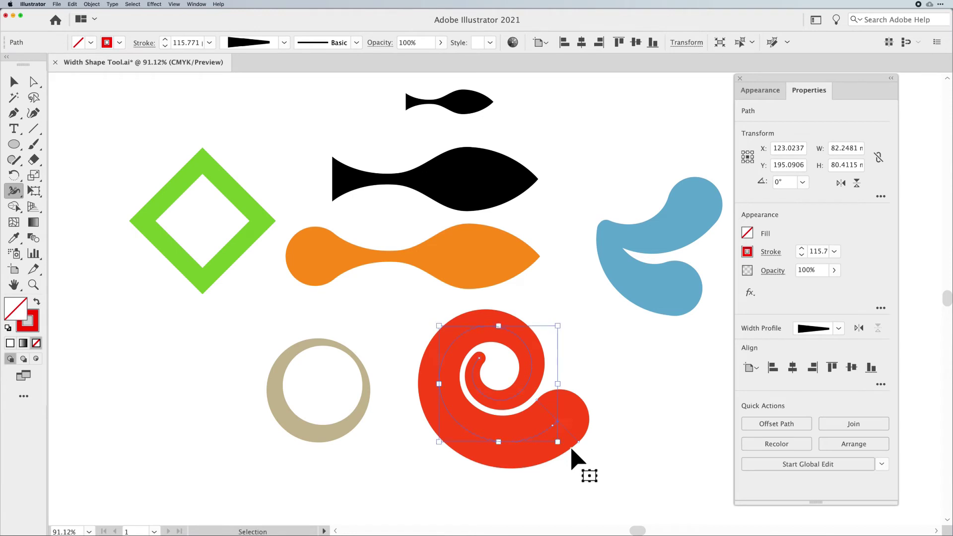
key("super+z")
Step: Taper the red spiral's inner end to a point and widen its outer end to about 60 pt
left_click_drag(482, 362, 497, 375)
left_click_drag(570, 435, 571, 440)
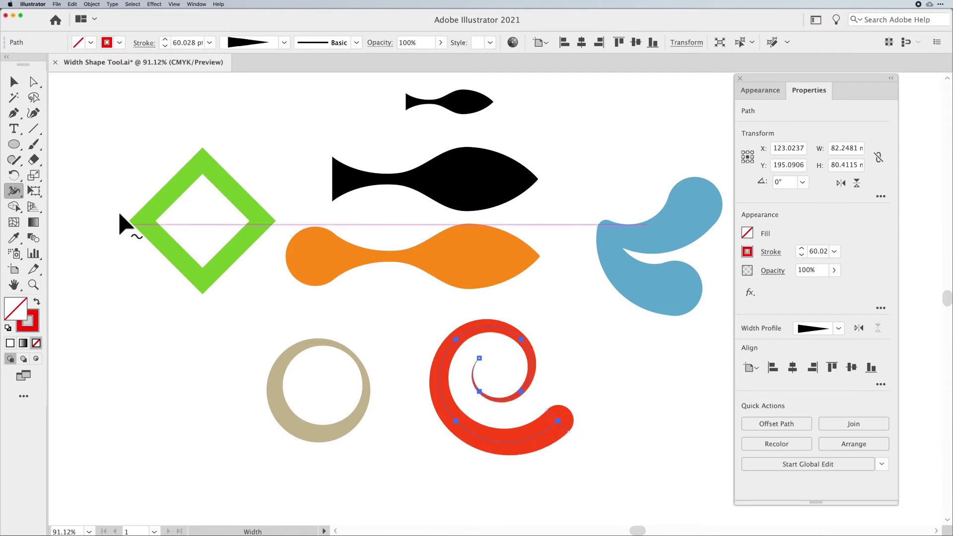
left_click(19, 87)
left_click(628, 343)
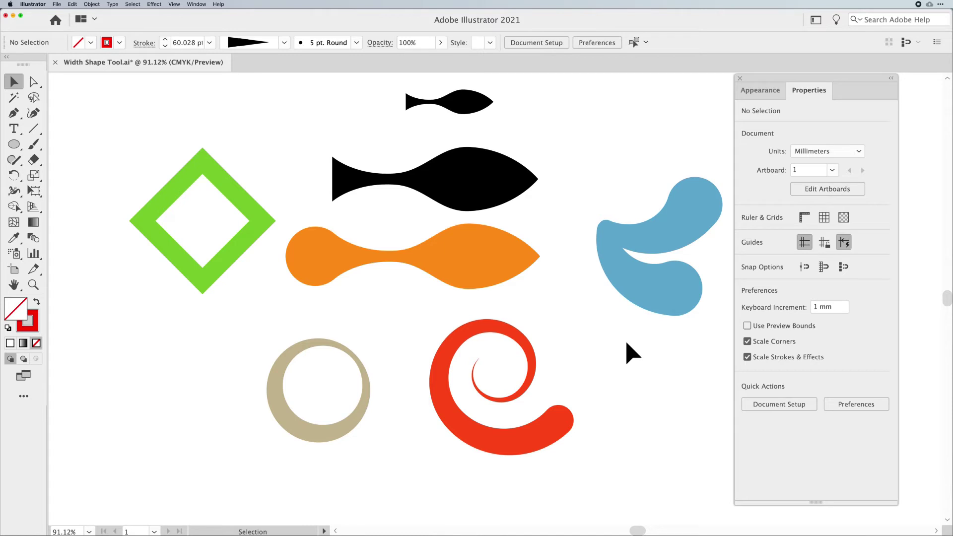
Step: Stretch the green diamond by widening its stroke at the bottom and top corners to about 90.5 pt with the Width tool
left_click(224, 278)
key("shift+w")
scroll(216, 283, "up", 1)
left_click_drag(201, 302, 203, 325)
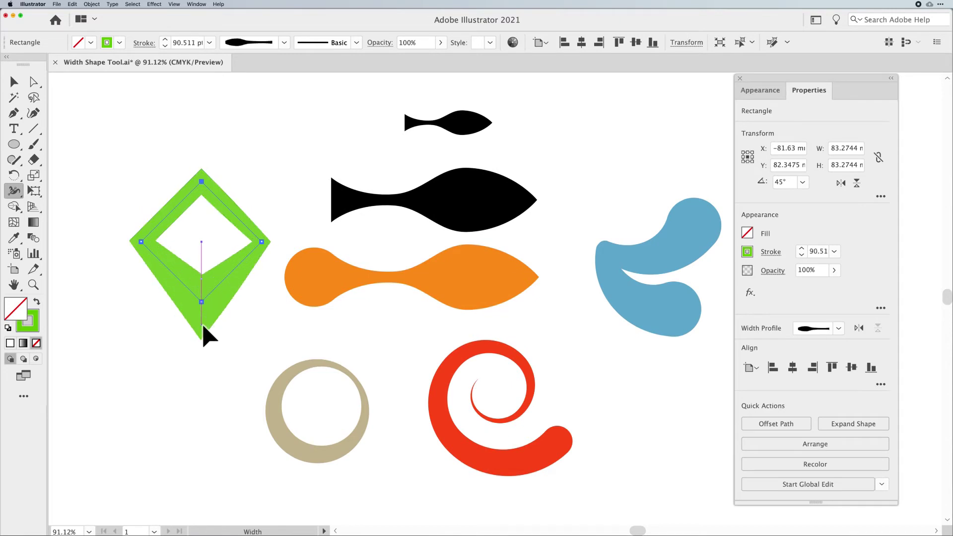
left_click_drag(200, 172, 204, 158)
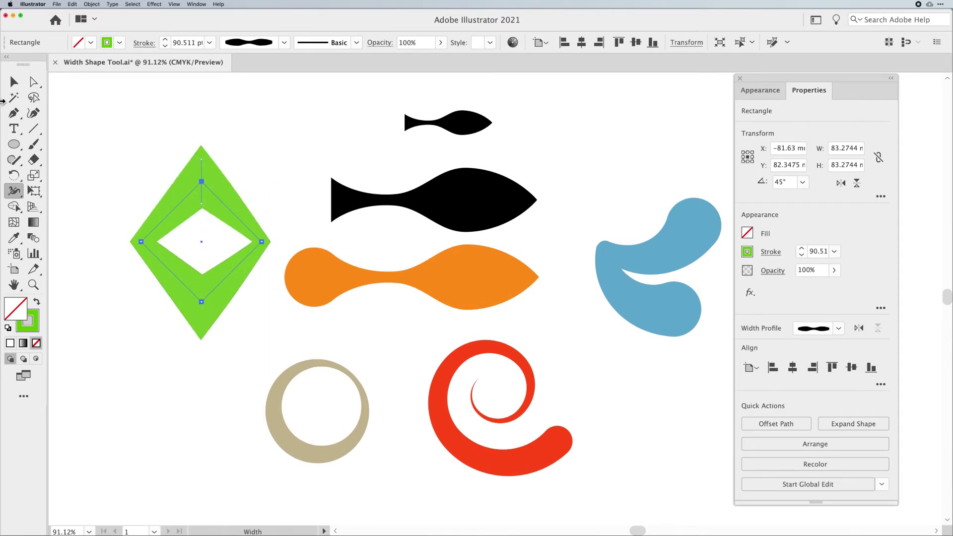
left_click(14, 82)
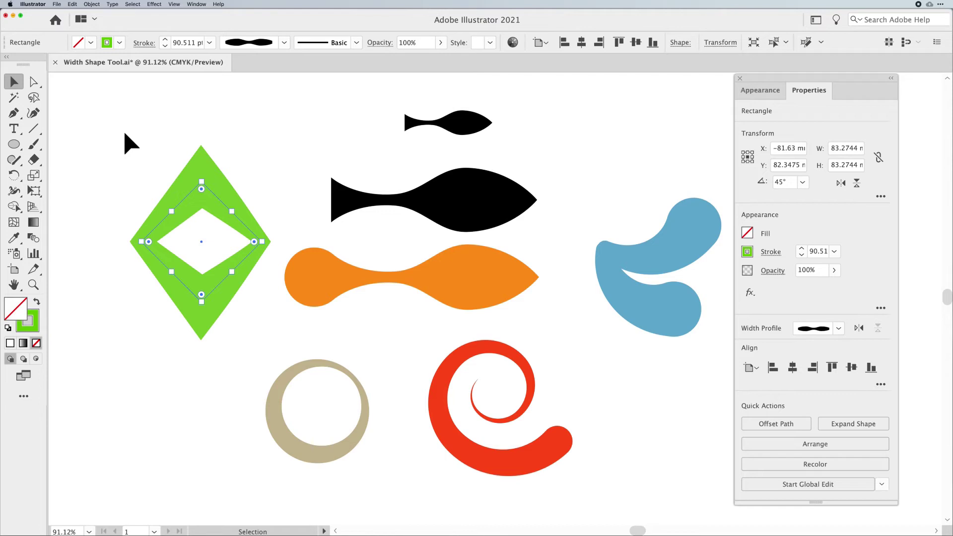
Step: Draw a horizontal line about 193.5 mm long above the small black fish and set its stroke weight to 50 pt
left_click_drag(355, 144, 368, 244)
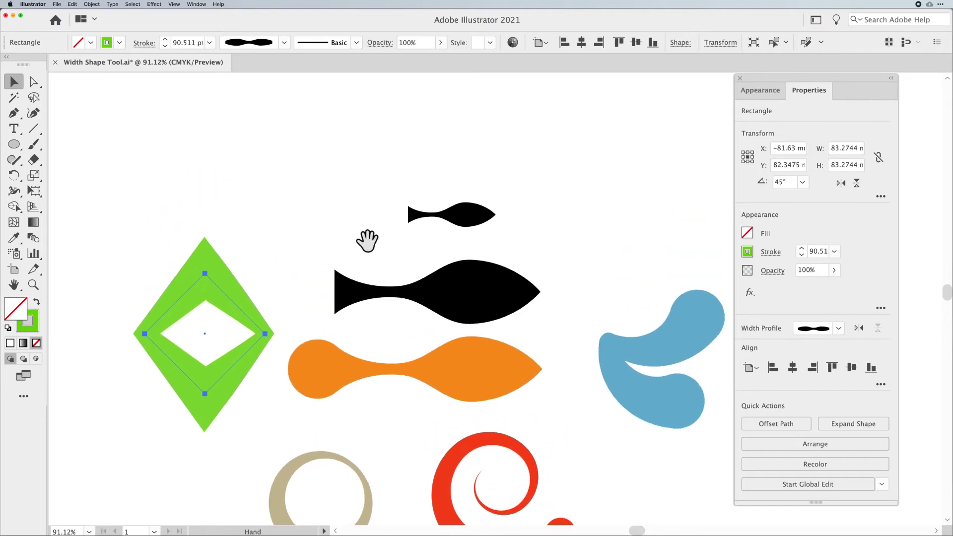
left_click(32, 129)
left_click_drag(280, 140, 560, 141)
left_click(190, 43)
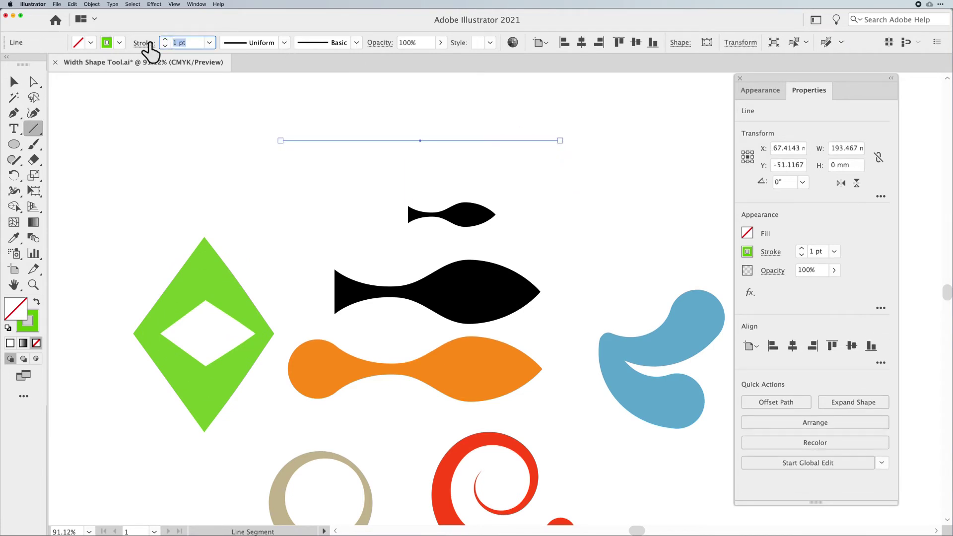
type("50")
key("Return")
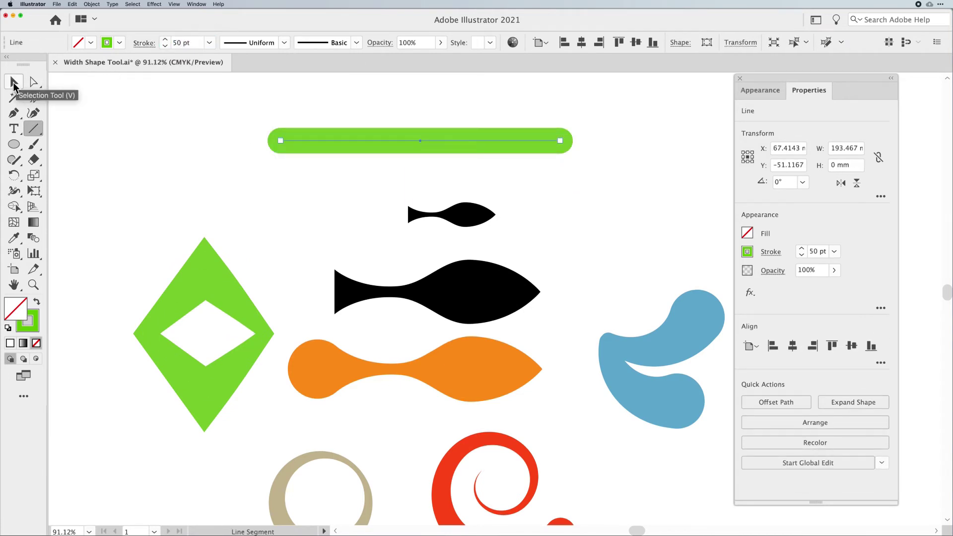
Step: Widen the green line's left end to about 44 mm and a point a third along it to about 56 mm
left_click(14, 191)
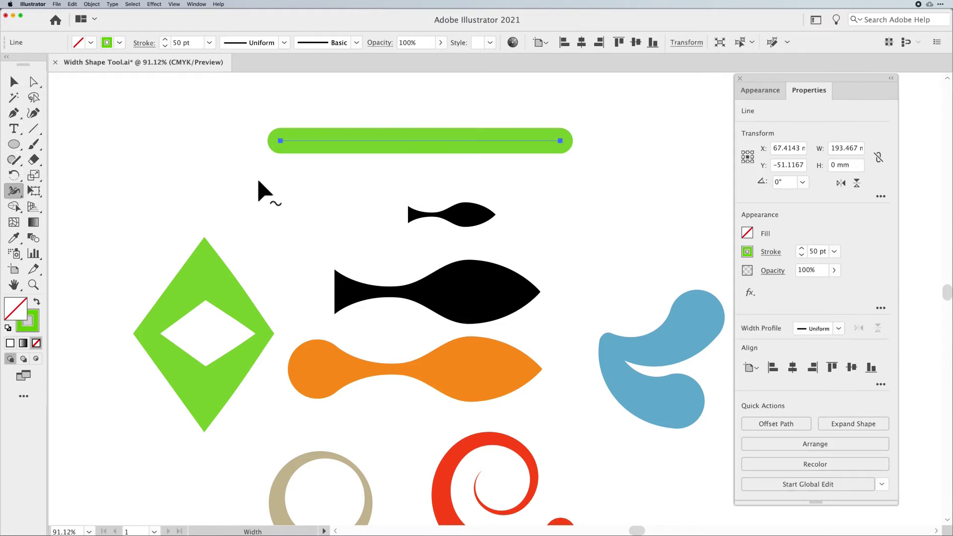
left_click_drag(285, 149, 284, 176)
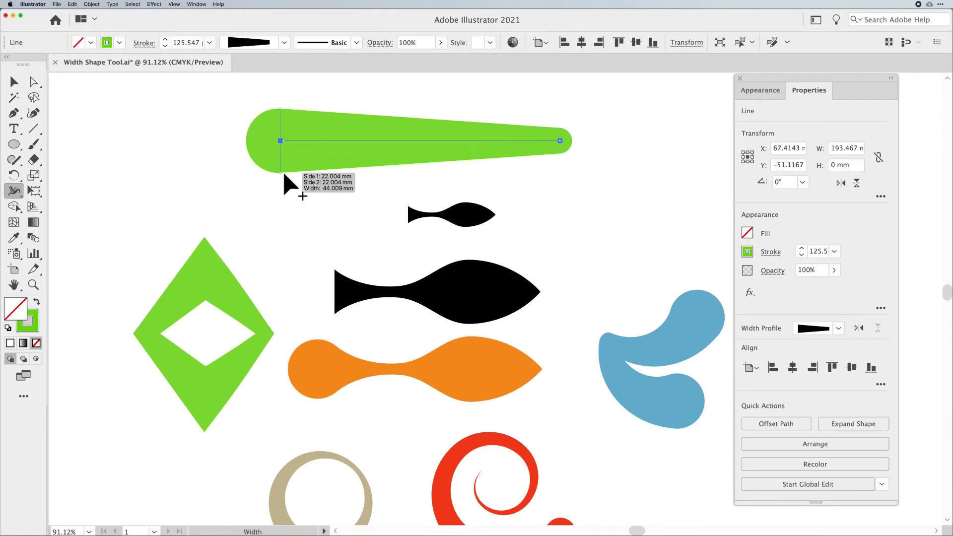
left_click_drag(374, 148, 373, 159)
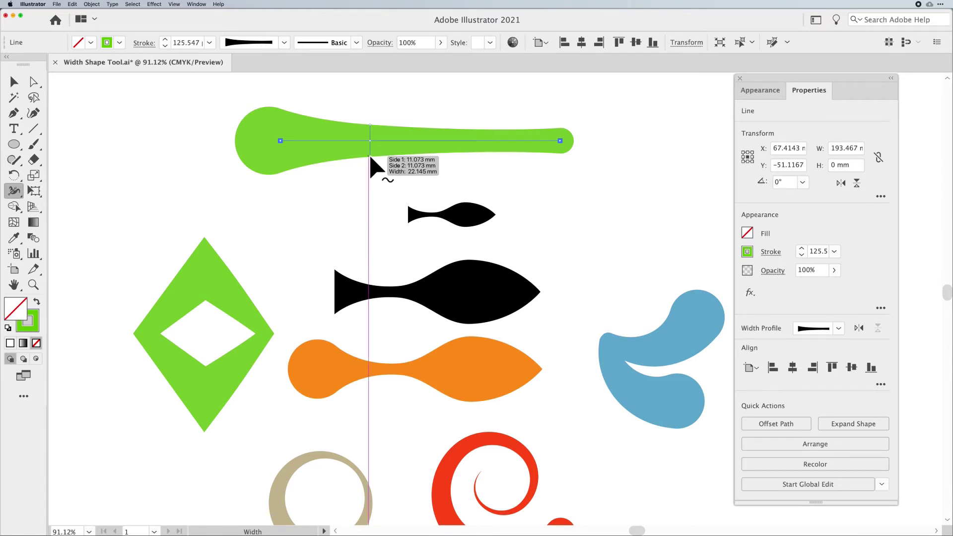
left_click_drag(371, 158, 366, 184)
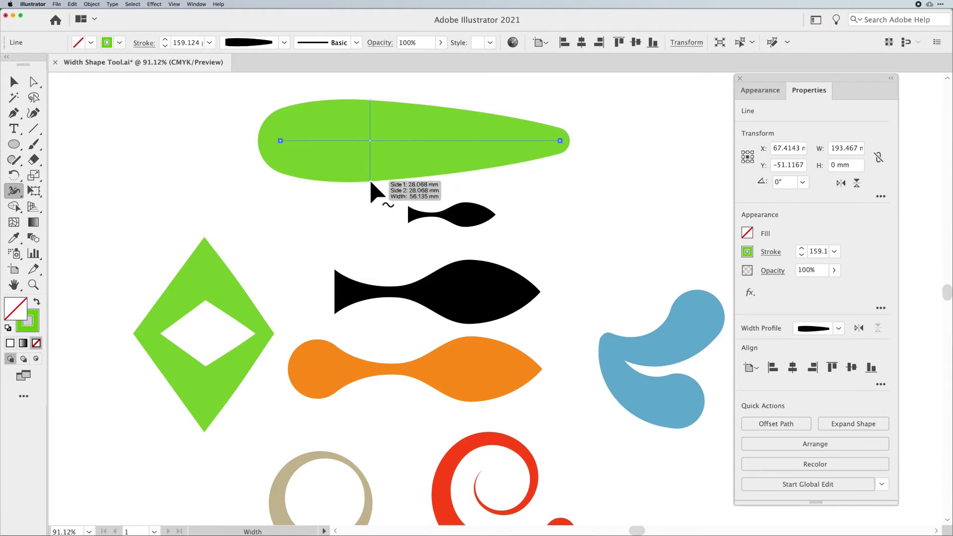
Step: Collapse the lower side of the green line's middle width point to 0 mm and raise its upper side, making the stroke about 160.6 pt
left_click_drag(371, 183, 371, 139)
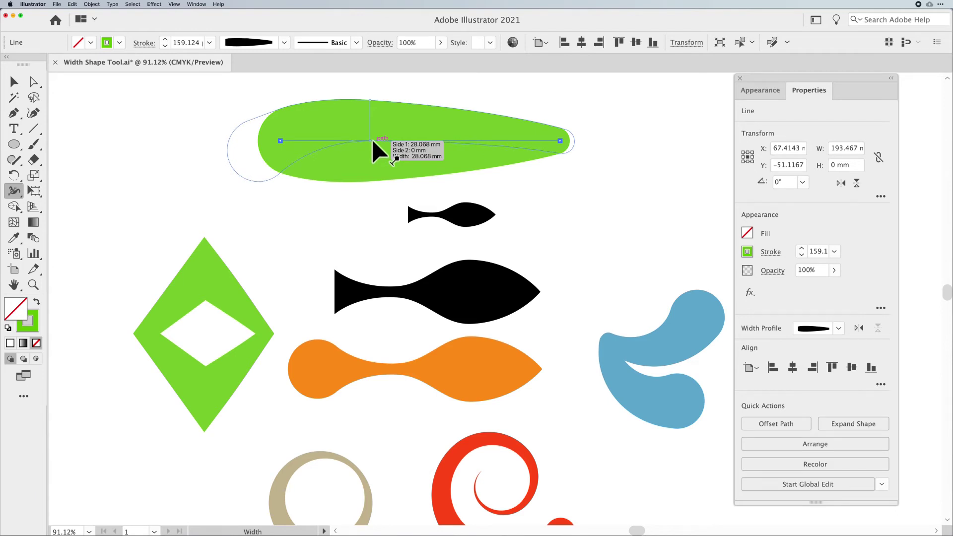
mouse_move(371, 139)
left_mouse_down()
mouse_move(375, 208)
mouse_move(371, 140)
left_mouse_up()
mouse_move(371, 101)
left_mouse_down()
mouse_move(370, 84)
mouse_move(387, 134)
left_mouse_up()
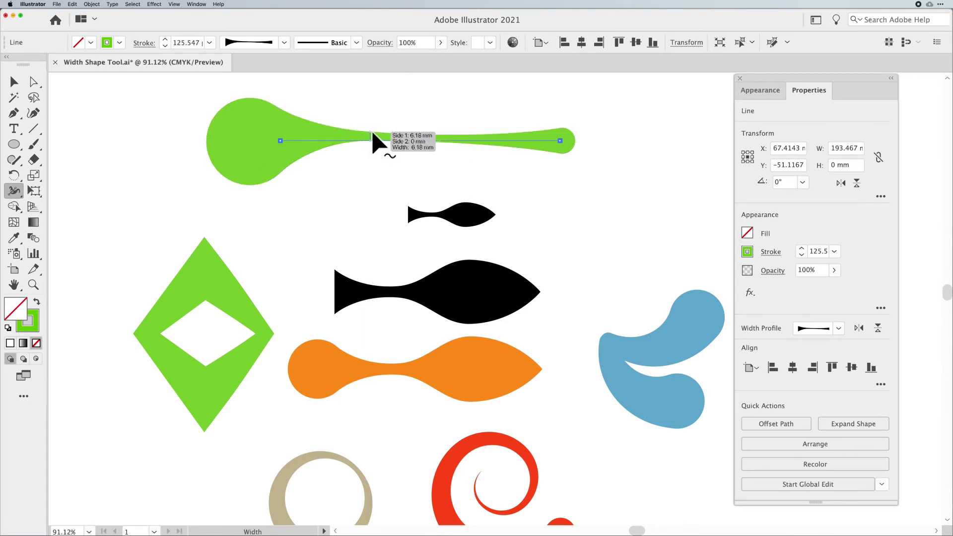
left_click_drag(372, 141, 370, 100)
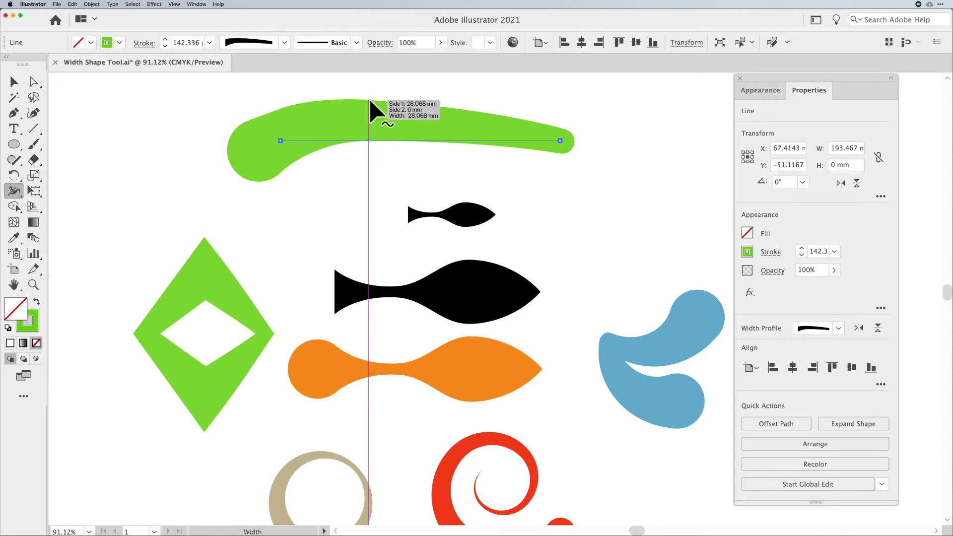
left_click_drag(370, 101, 371, 91)
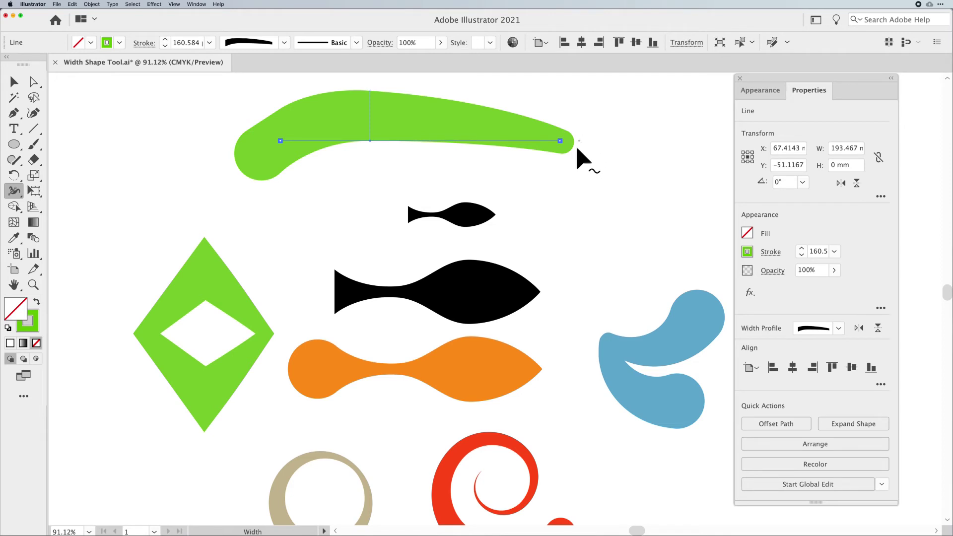
Step: Apply a butt cap to the green variable-width line
left_click(139, 44)
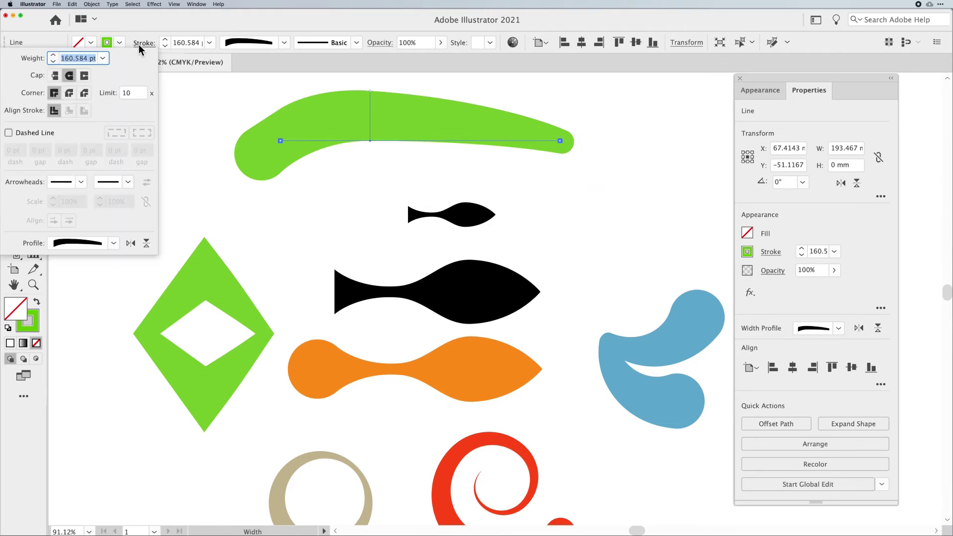
left_click(55, 76)
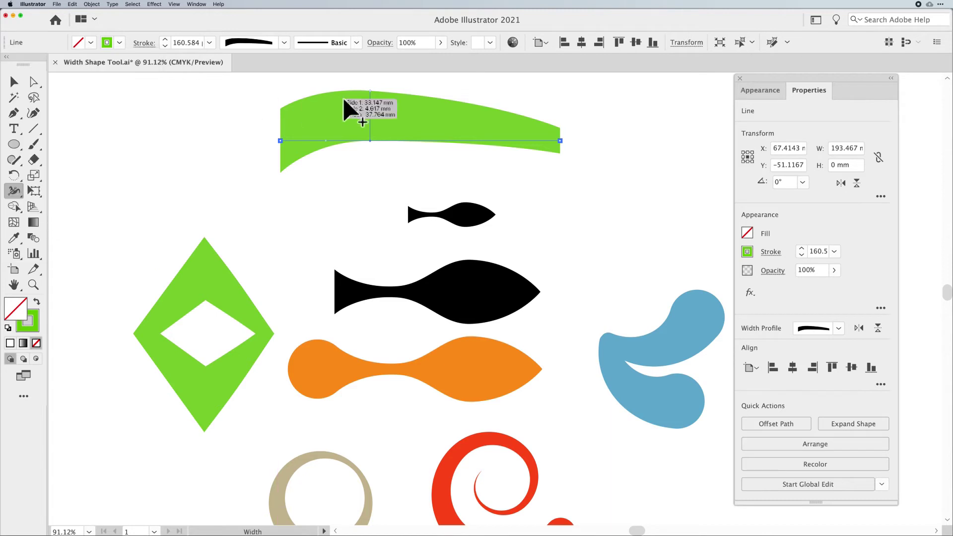
Step: Raise the upper side of the green line's middle width point further and set its overall stroke weight to 144 pt
left_click_drag(371, 92, 370, 73)
scroll(558, 168, "up", 2)
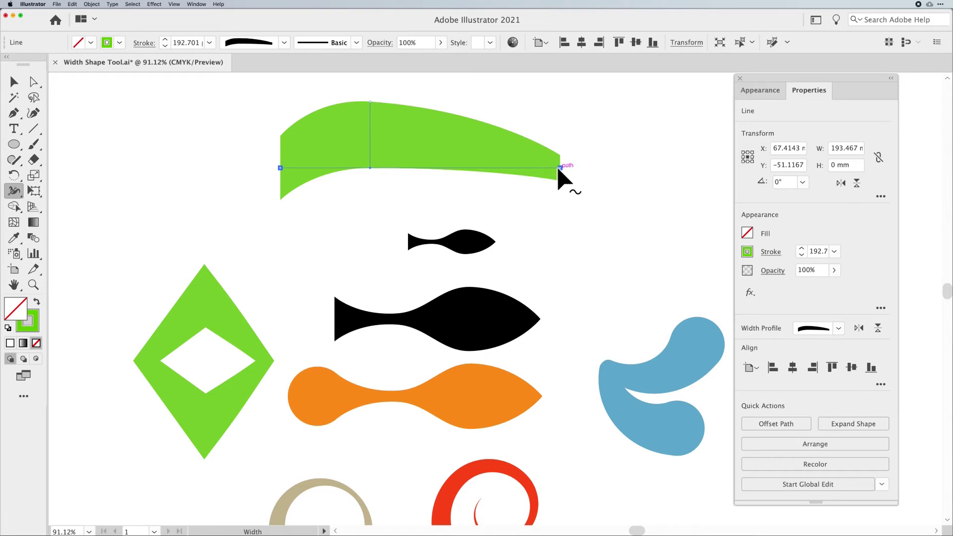
left_click(165, 45)
left_click_drag(165, 43, 163, 38)
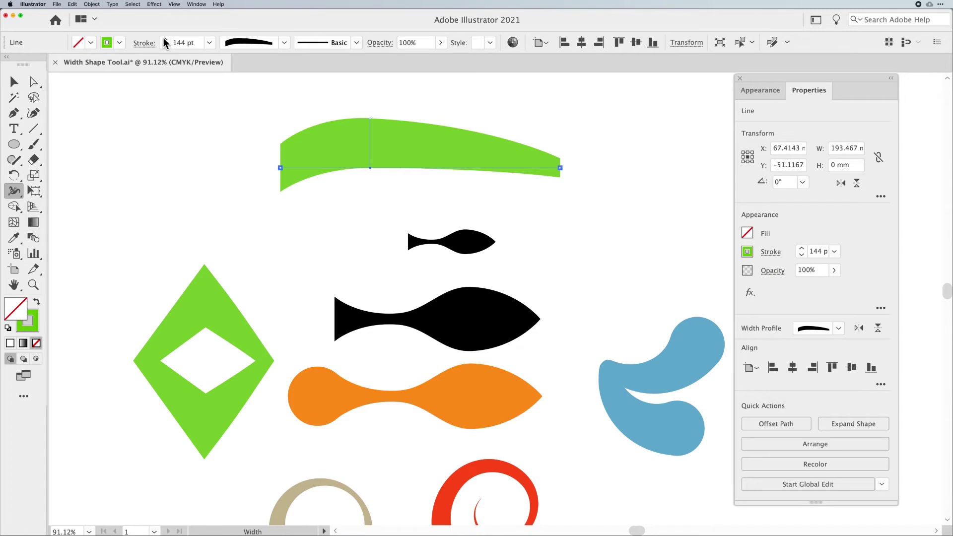
Step: Deselect the green line and compare the artwork's underlying paths with its strokes by switching between outline and preview views
left_click(14, 82)
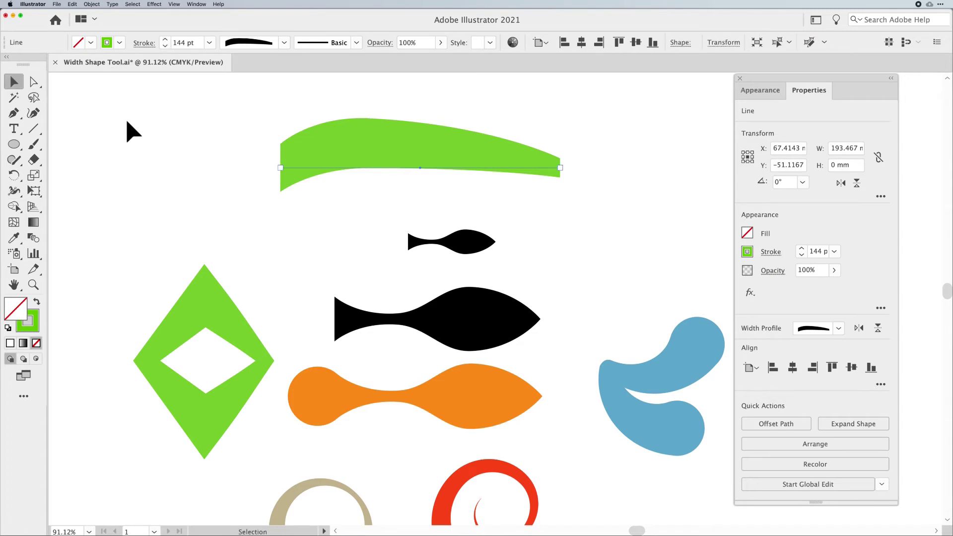
left_click(129, 130)
key("super+y")
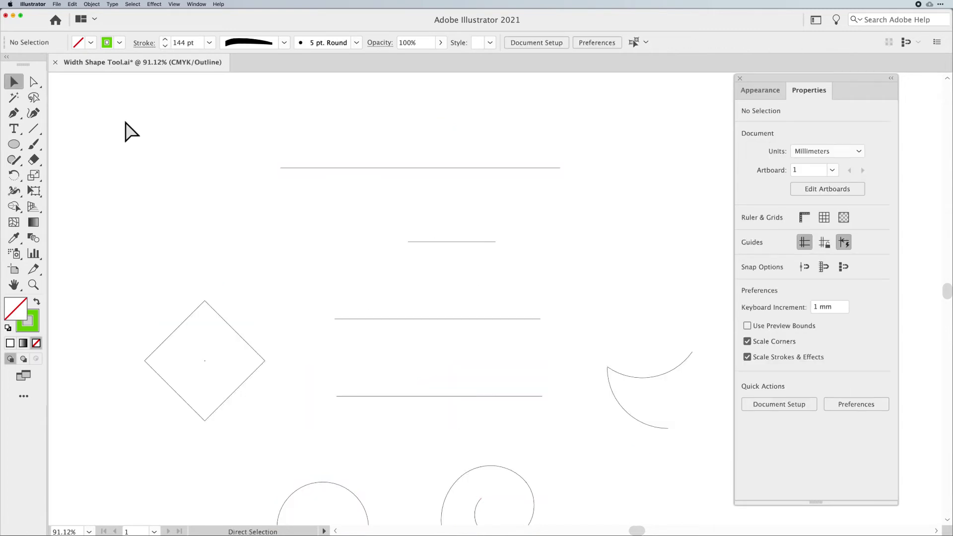
key("super+y")
key("super+y")
key("super+y")
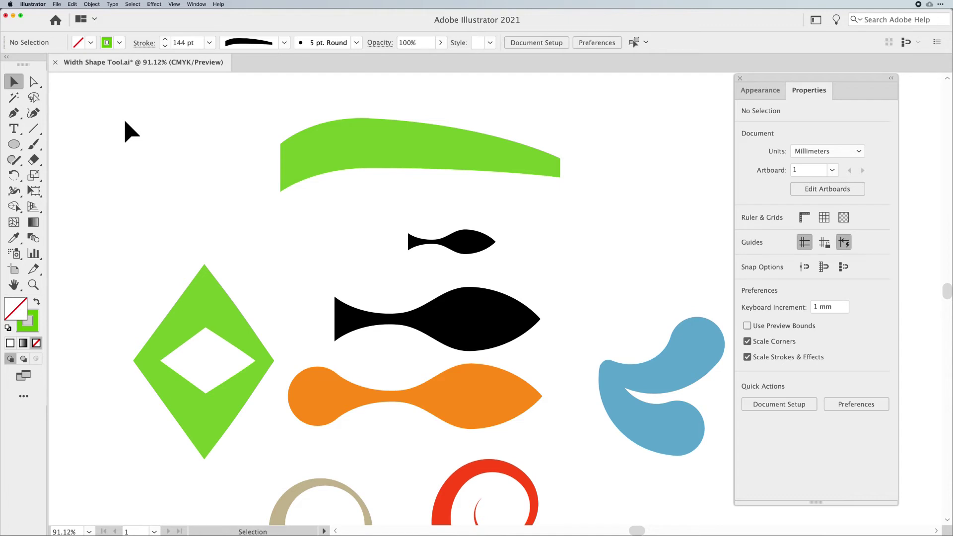
Step: Try expanding the appearance of the larger black fish, inspecting its path in outline view, and undo the expansion
left_click(363, 171)
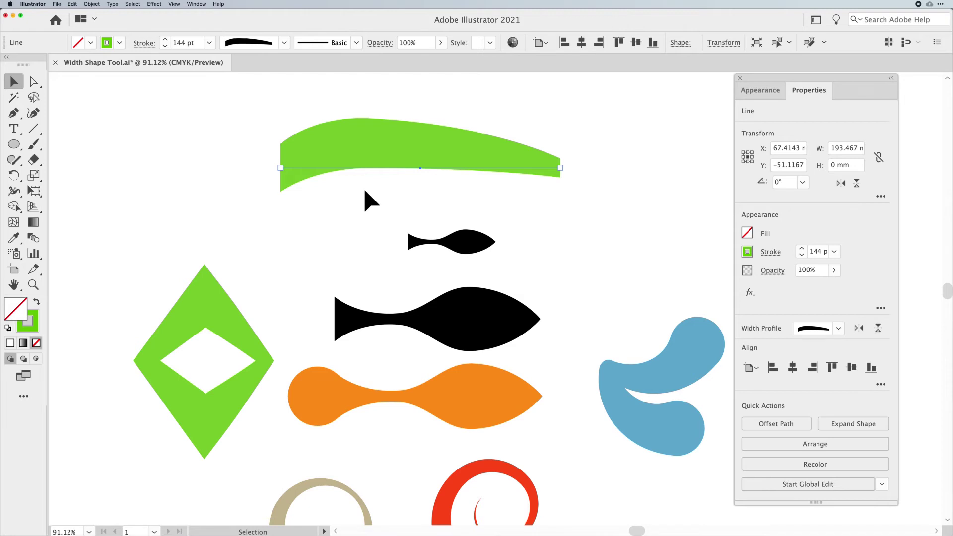
left_click(488, 343)
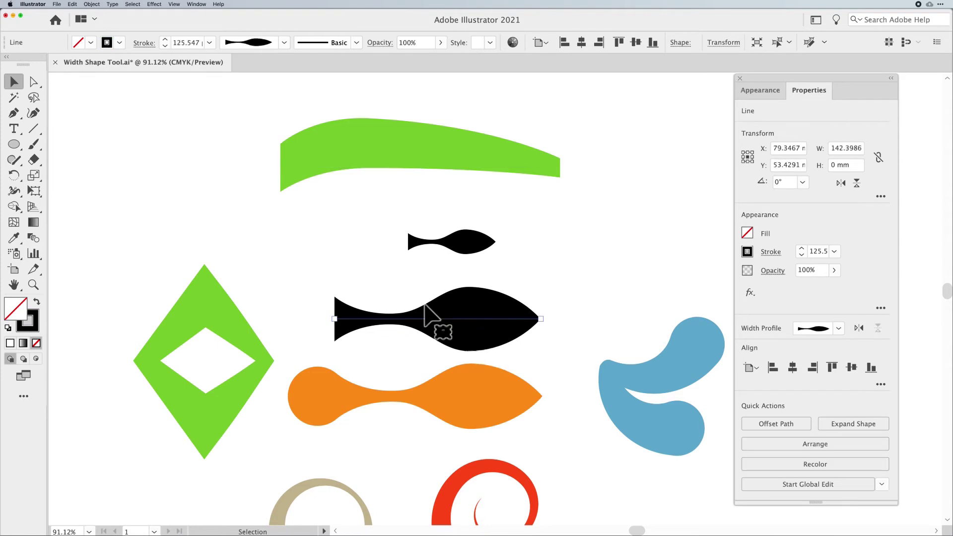
left_click(92, 4)
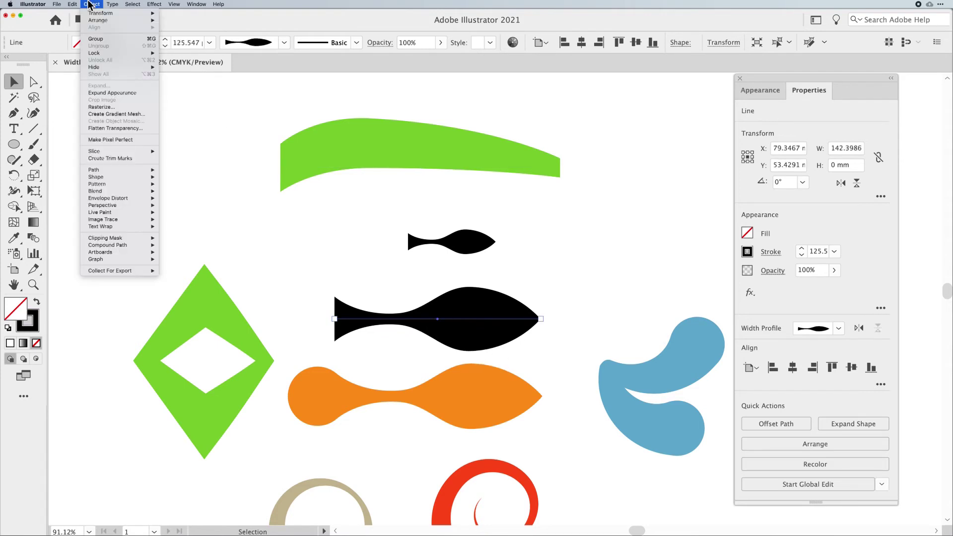
left_click(121, 93)
key("ctrl+y")
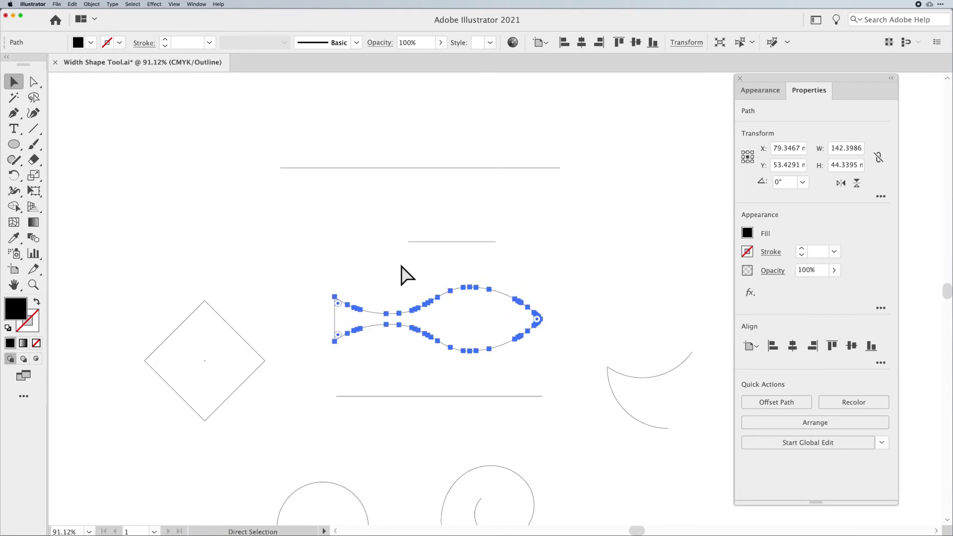
left_click(379, 287)
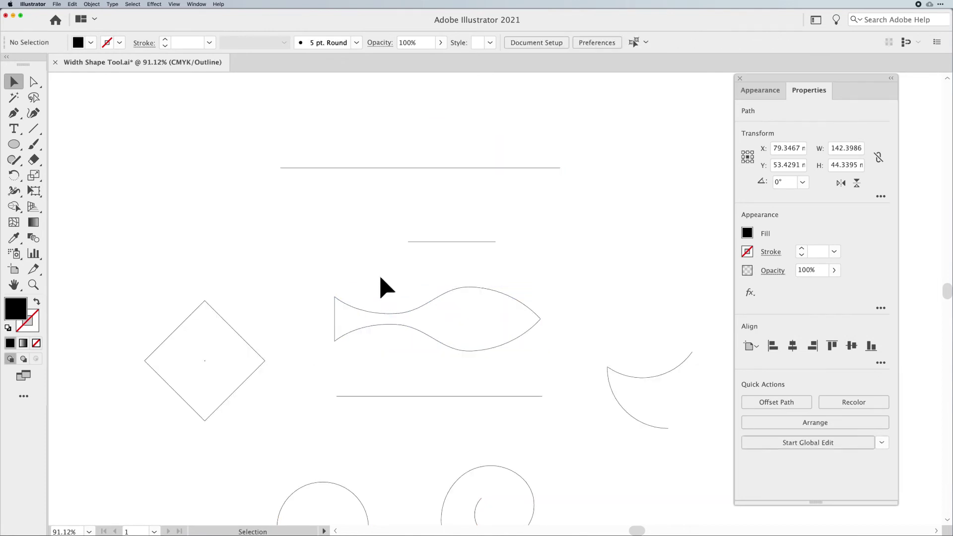
left_click(428, 305)
key("ctrl+y")
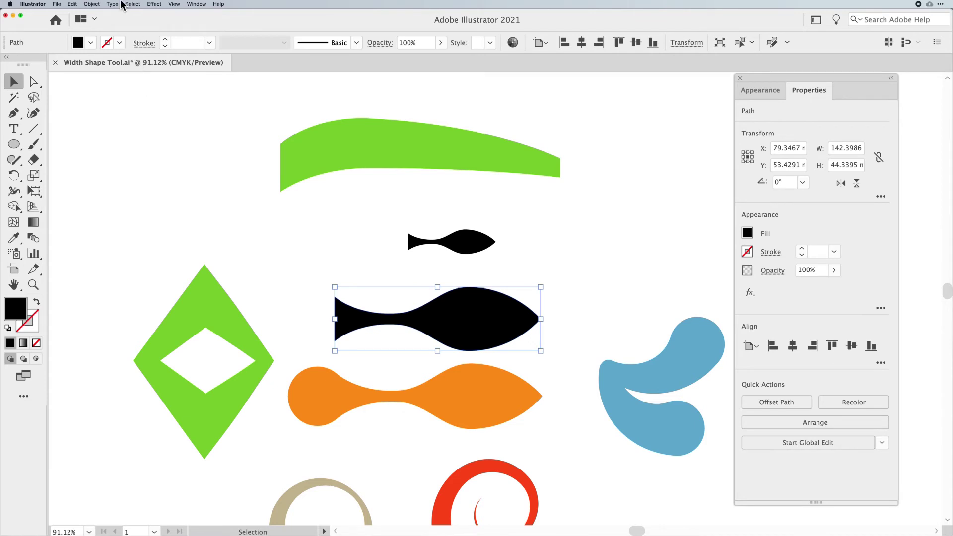
key("ctrl+z")
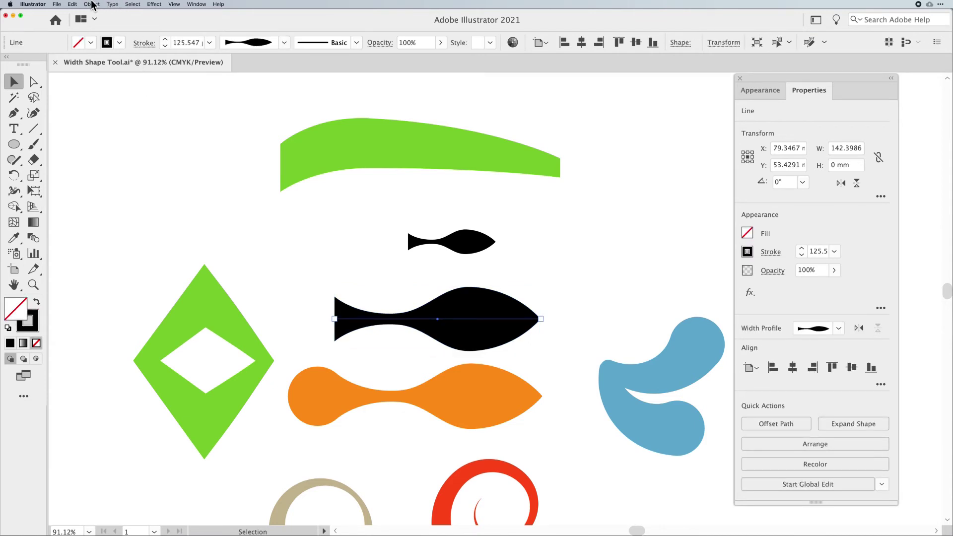
Step: Convert the larger black fish's stroke into a filled shape with Outline Stroke and check its path in outline view
left_click(97, 5)
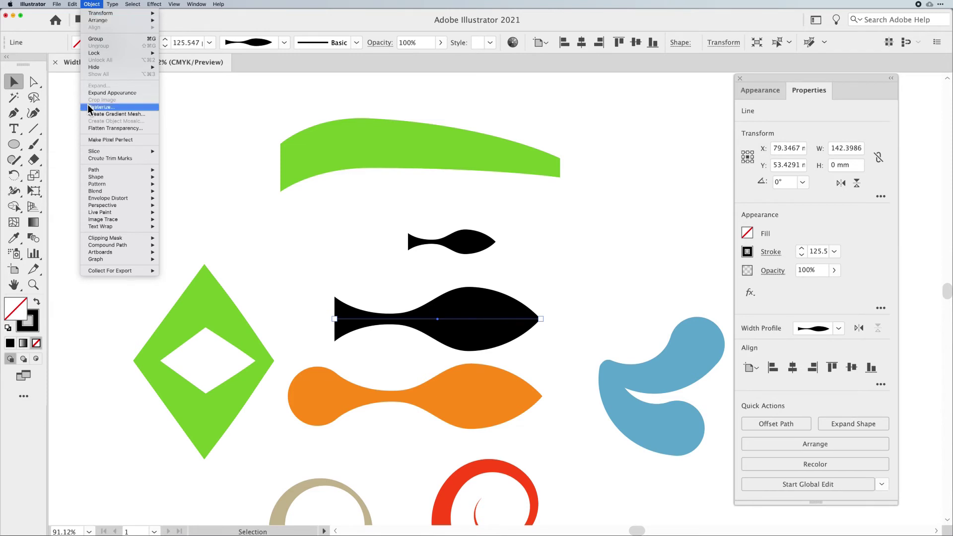
mouse_move(103, 170)
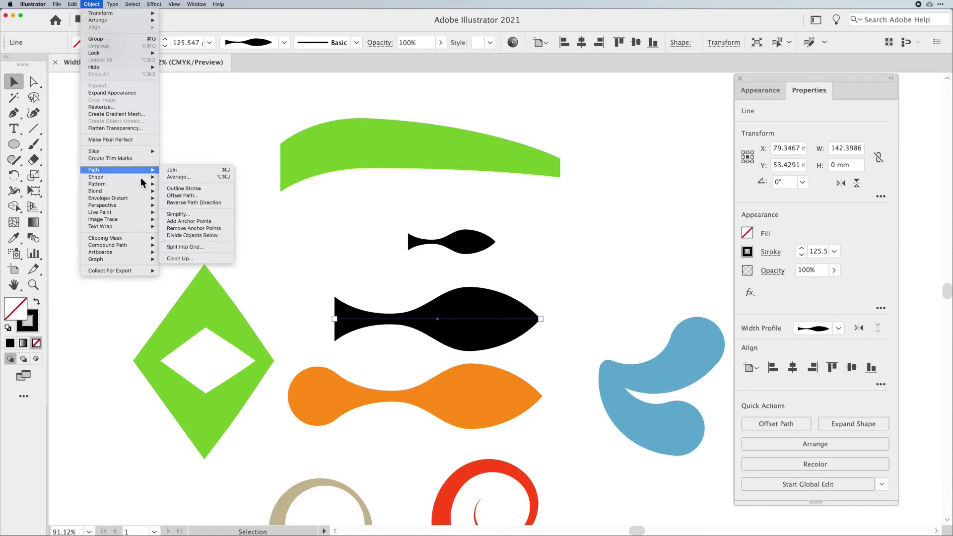
left_click(194, 190)
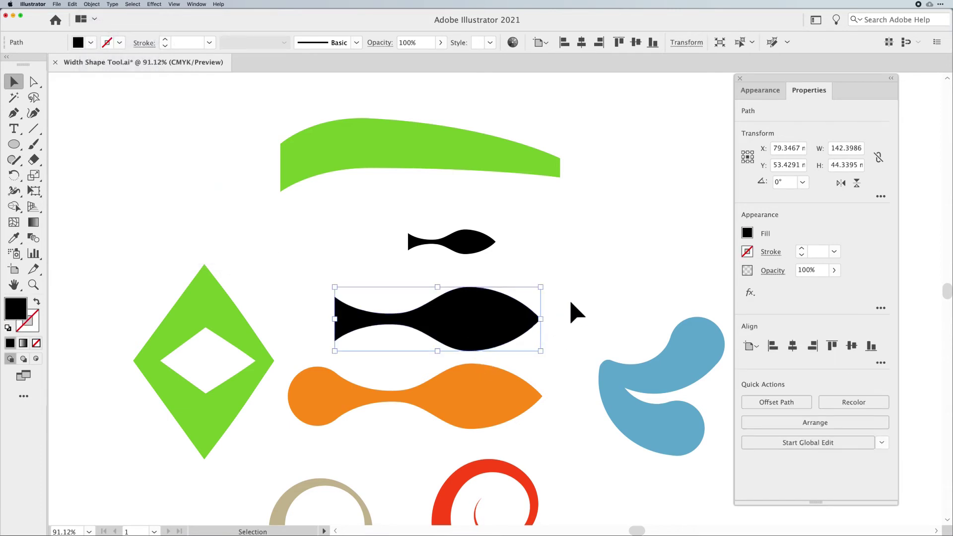
key("a")
key("super+y")
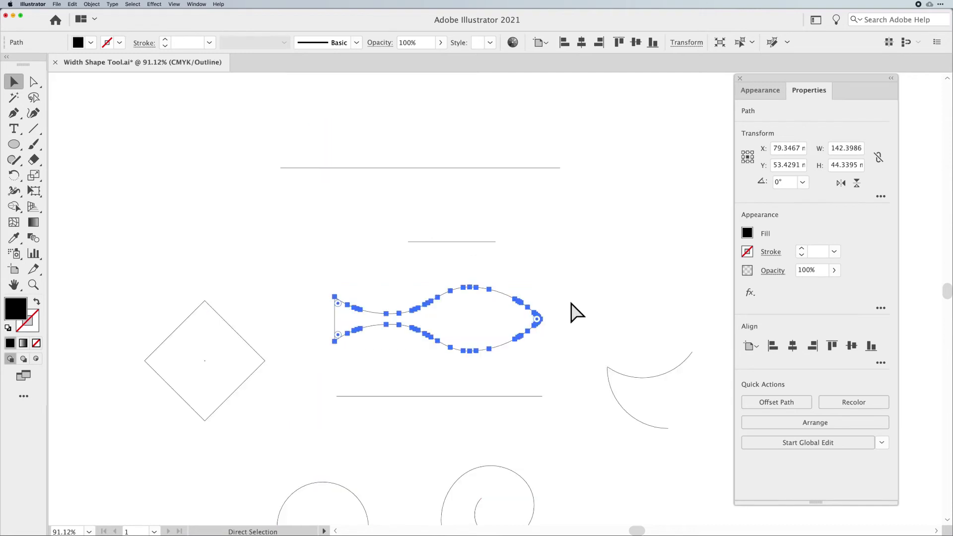
key("super+y")
key("v")
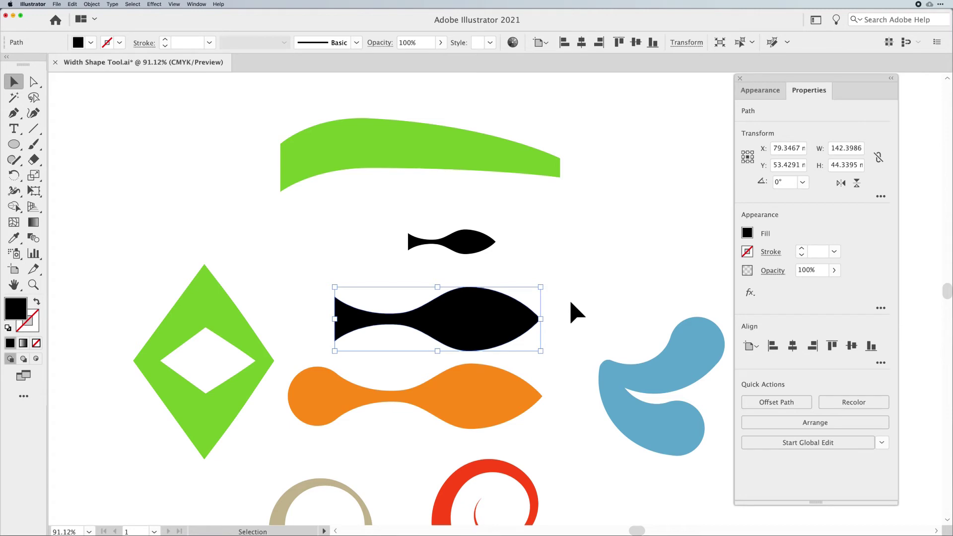
Step: Give the outlined black fish a 7 pt orange stroke and move it up about 6 mm
left_click(119, 43)
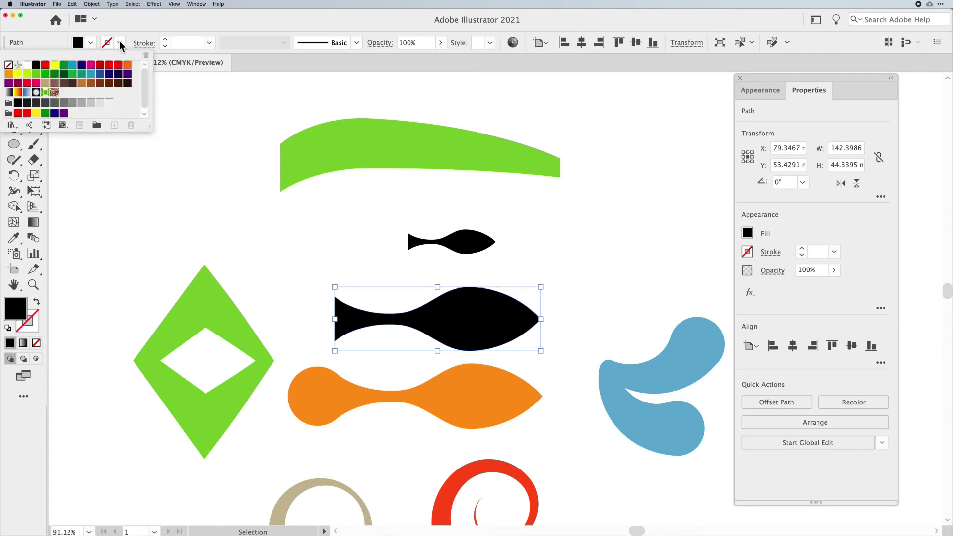
left_click(127, 65)
left_click(166, 40)
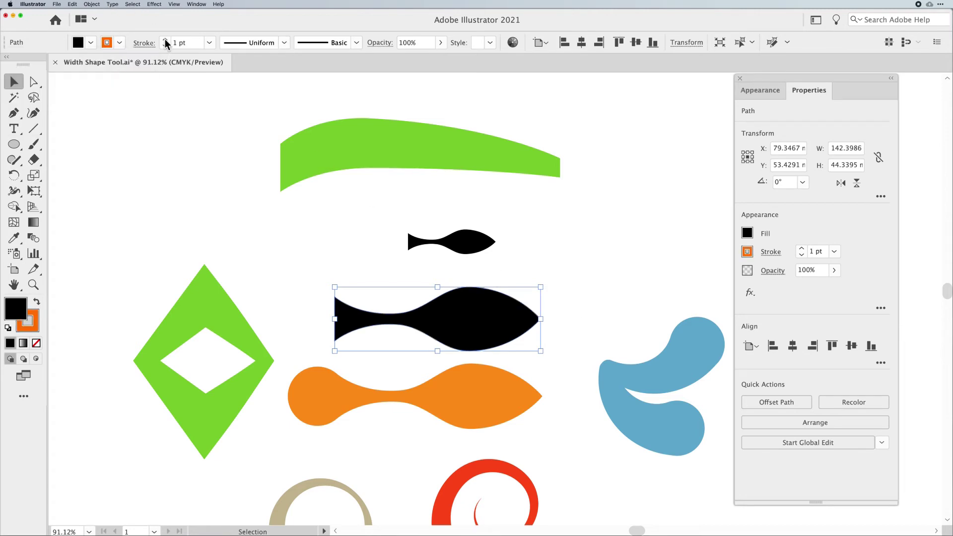
left_click(165, 40)
left_click(166, 40)
left_click(166, 39)
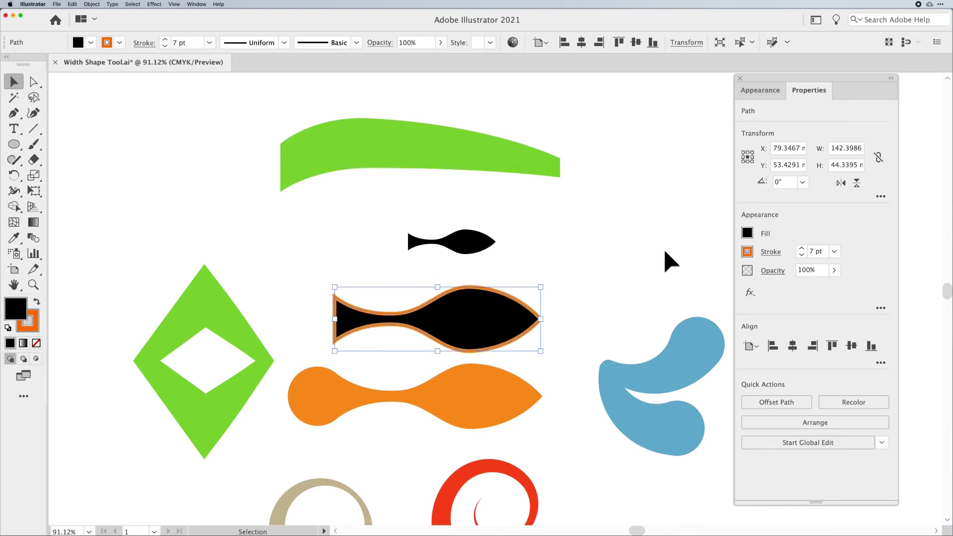
left_click_drag(516, 307, 516, 299)
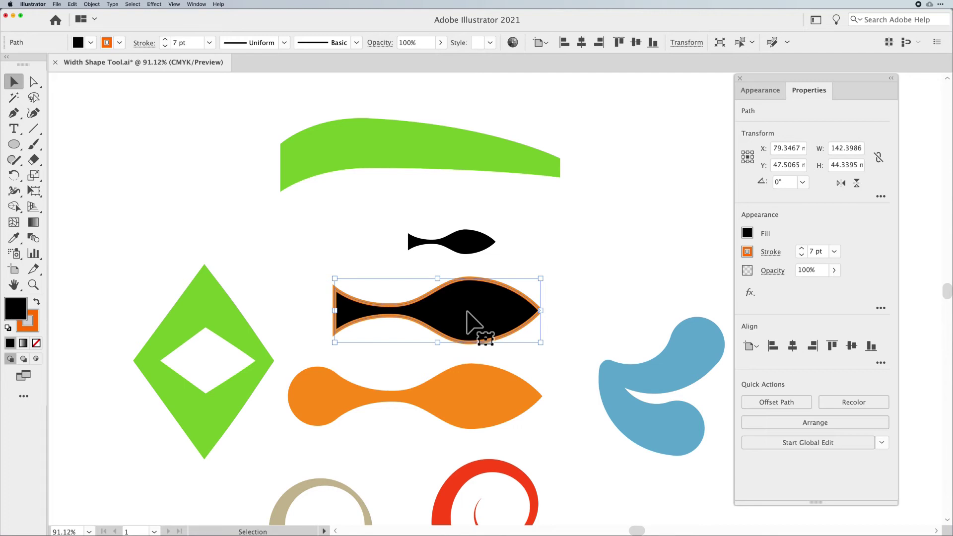
Step: Try widening the orange stroke at the upper corner of the fish's tail to about 33.5 pt, and undo the change
key("shift+w")
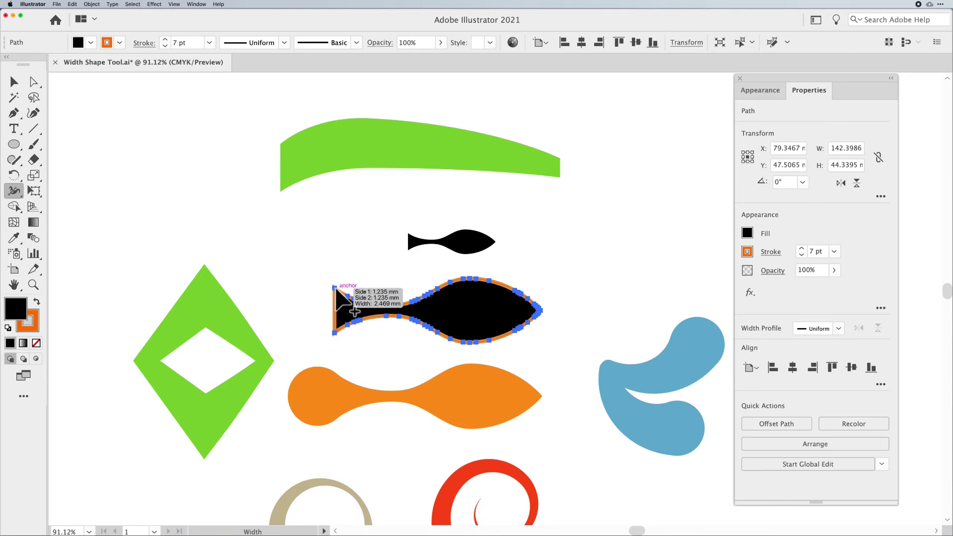
left_click_drag(336, 291, 331, 280)
mouse_move(520, 340)
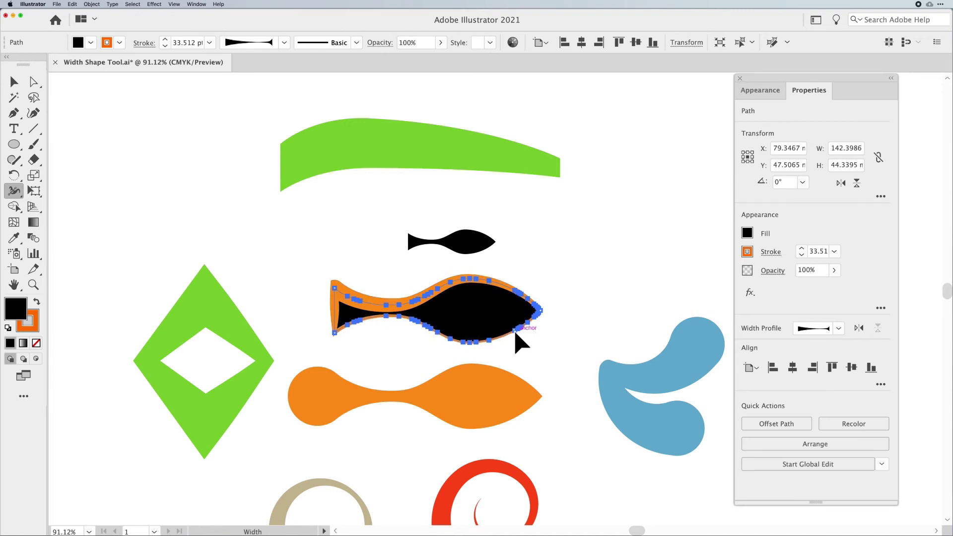
left_click(14, 81)
left_click(147, 149)
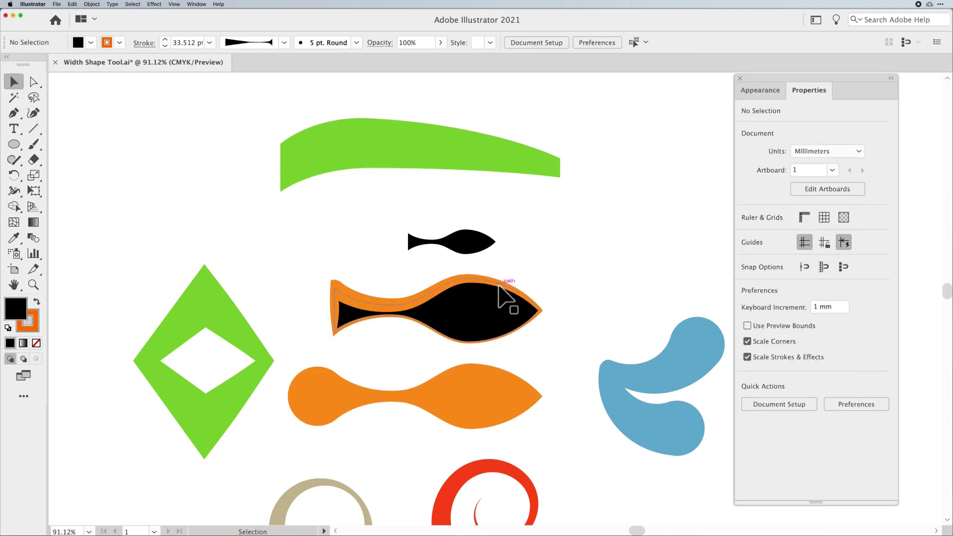
left_click(494, 309)
left_click(640, 296)
key("ctrl+z")
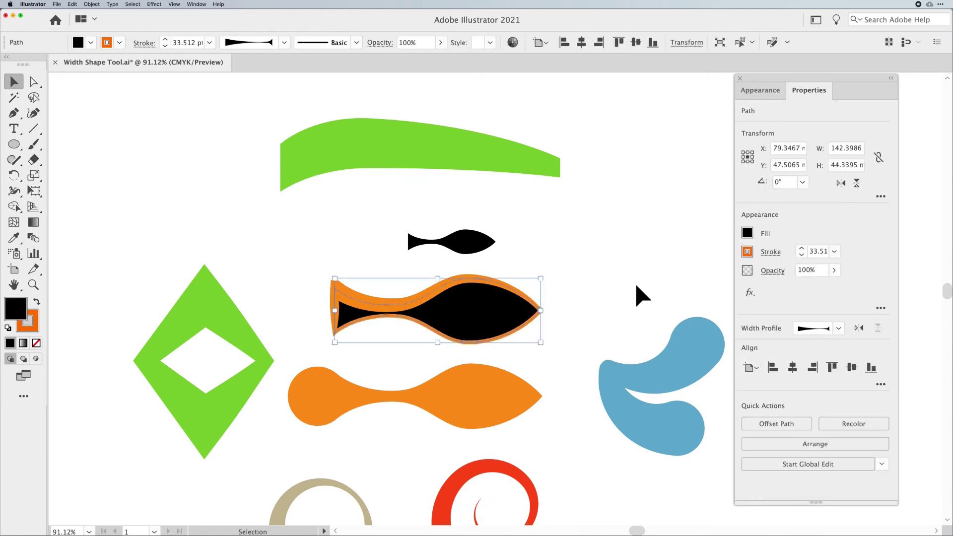
key("ctrl+z")
left_click(632, 312)
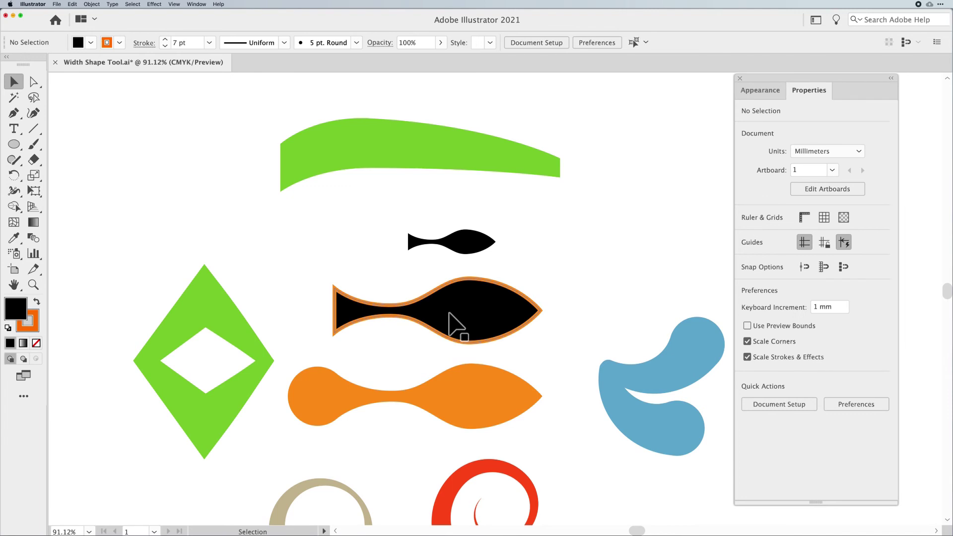
Step: Widen the orange stroke at the top of the fish's body to about 22.3 pt with the Width tool
key("ctrl+1")
left_click(455, 314)
key("shift+w")
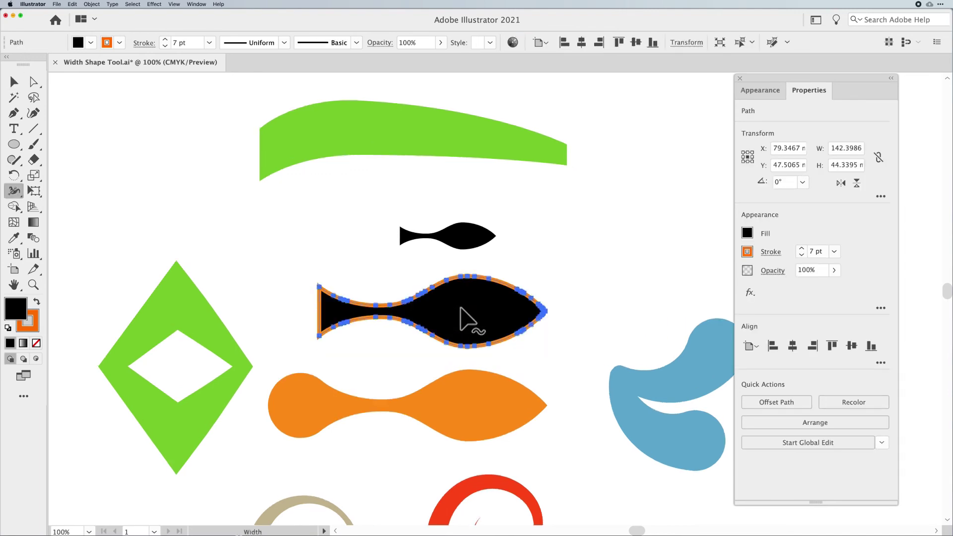
left_click_drag(469, 278, 468, 271)
left_click(14, 82)
left_click(547, 272)
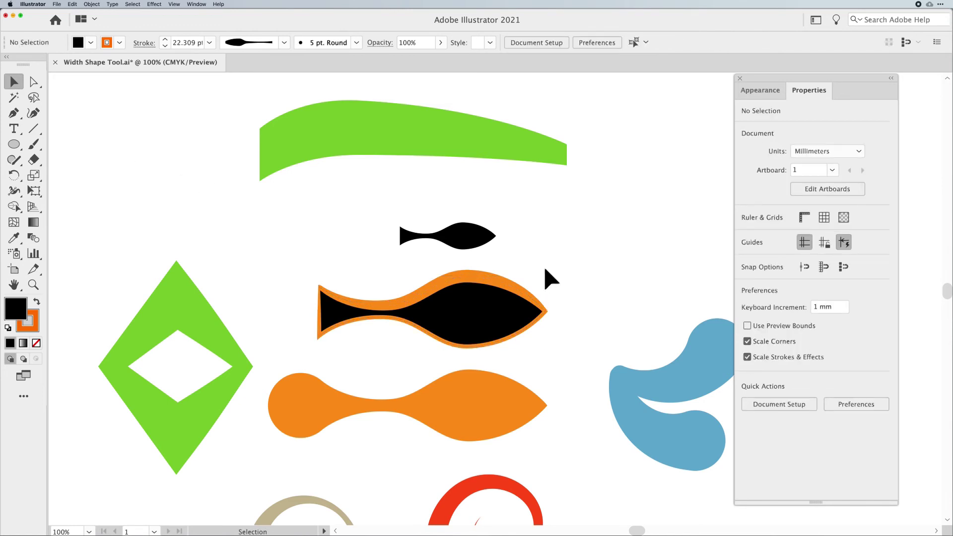
Step: Narrow the orange stroke at the lowest point of the fish's belly with the Width tool and deselect the fish
left_click(502, 322)
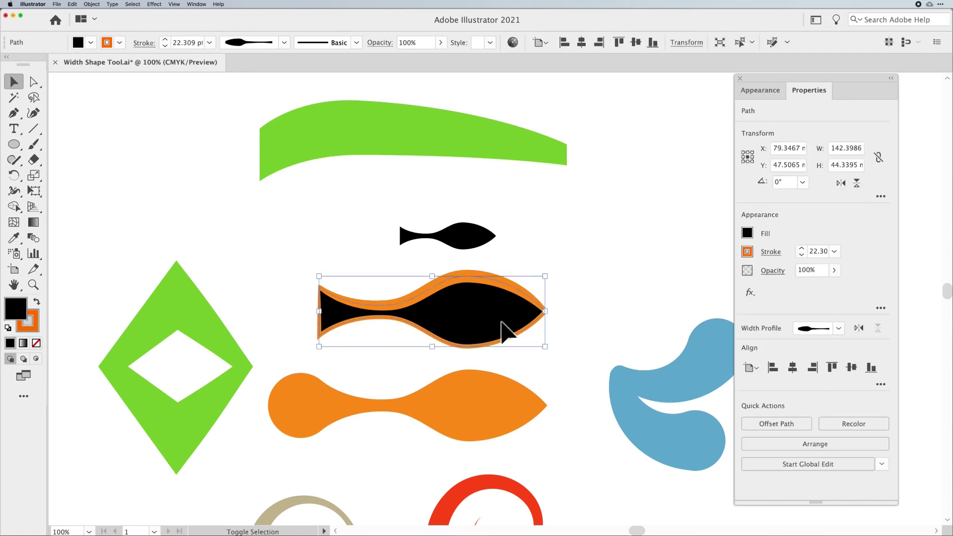
key("shift+w")
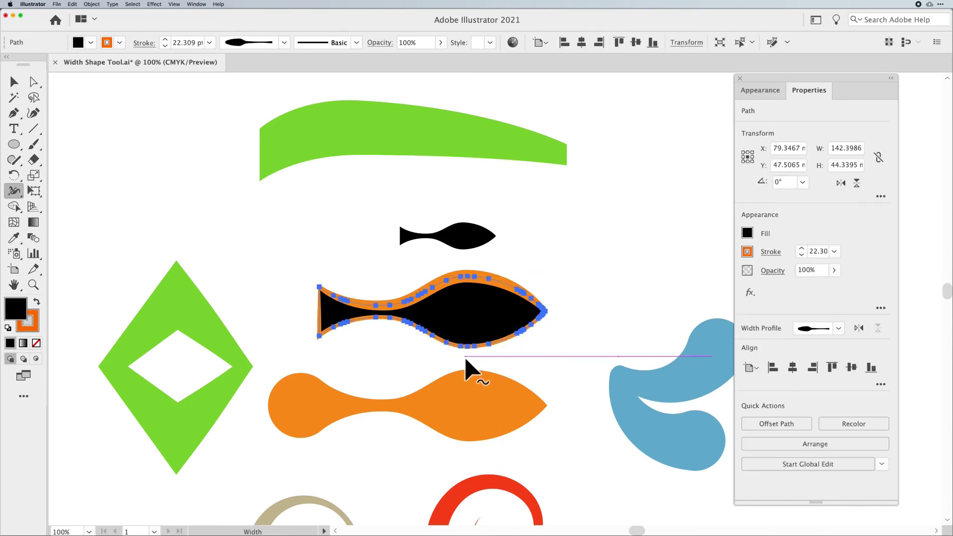
left_click_drag(469, 350, 469, 349)
left_click(13, 82)
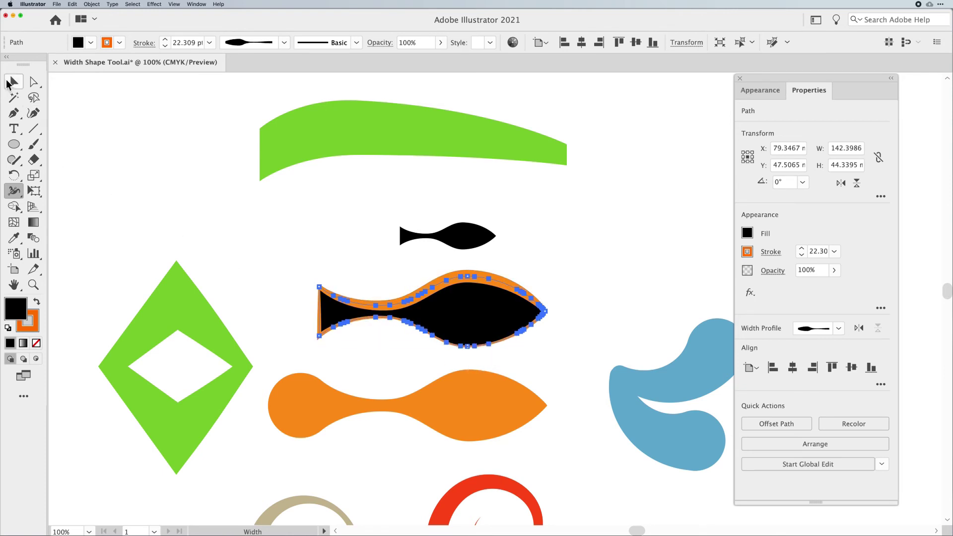
key("super+shift+a")
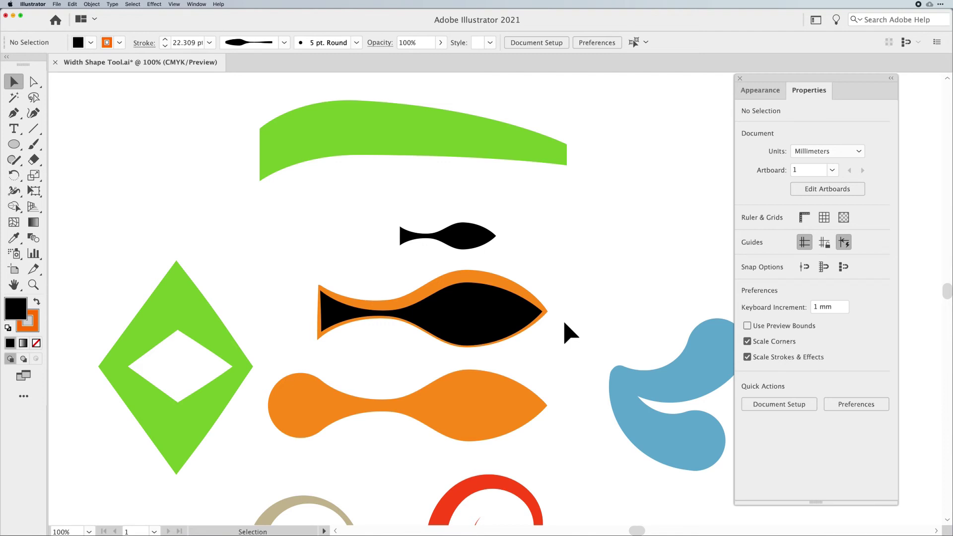
Step: Convert the upper blue variable-width stroke into a filled shape with Outline Stroke
key("super+minus")
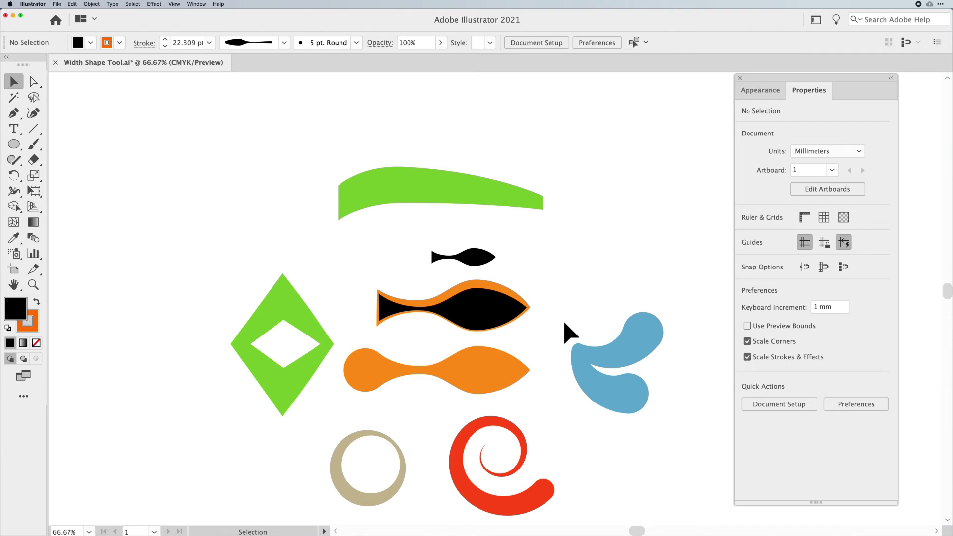
left_click(640, 365)
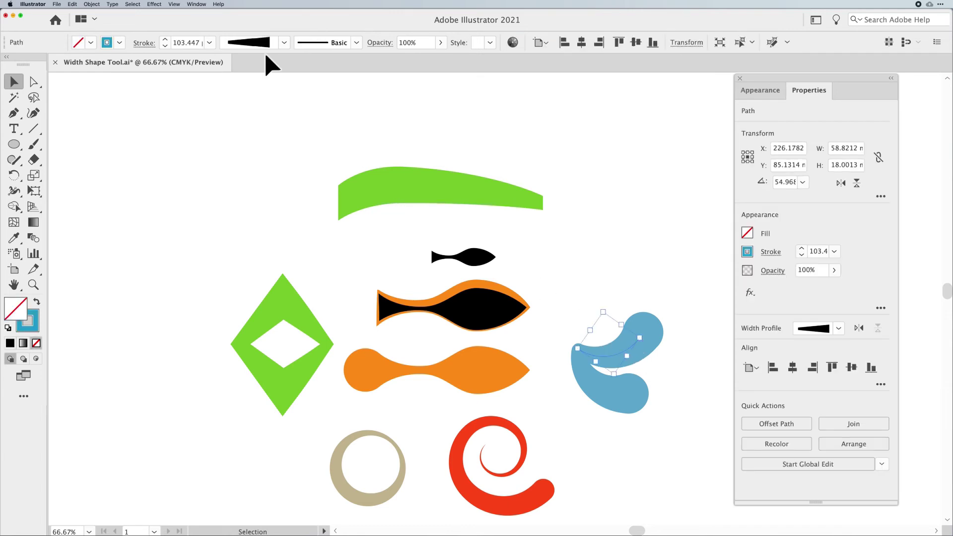
left_click(92, 4)
mouse_move(121, 172)
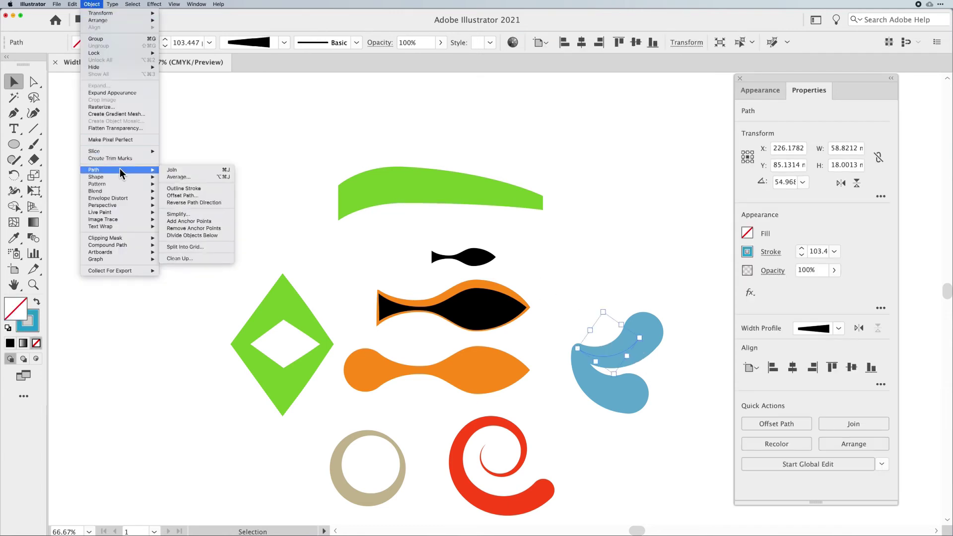
left_click(194, 188)
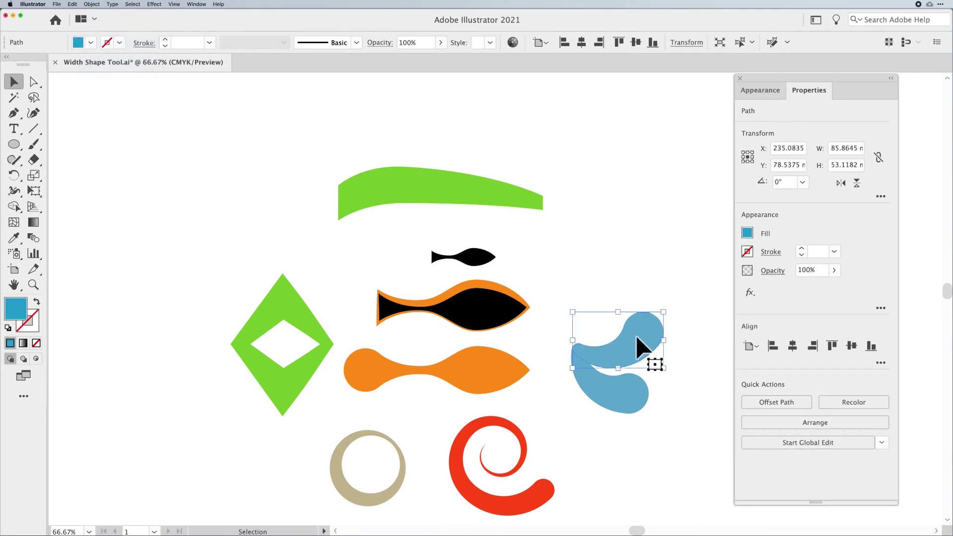
Step: Move the outlined blue shape up about 63 mm and delete the lower blue stroke
left_click_drag(643, 348, 647, 281)
left_click(605, 389)
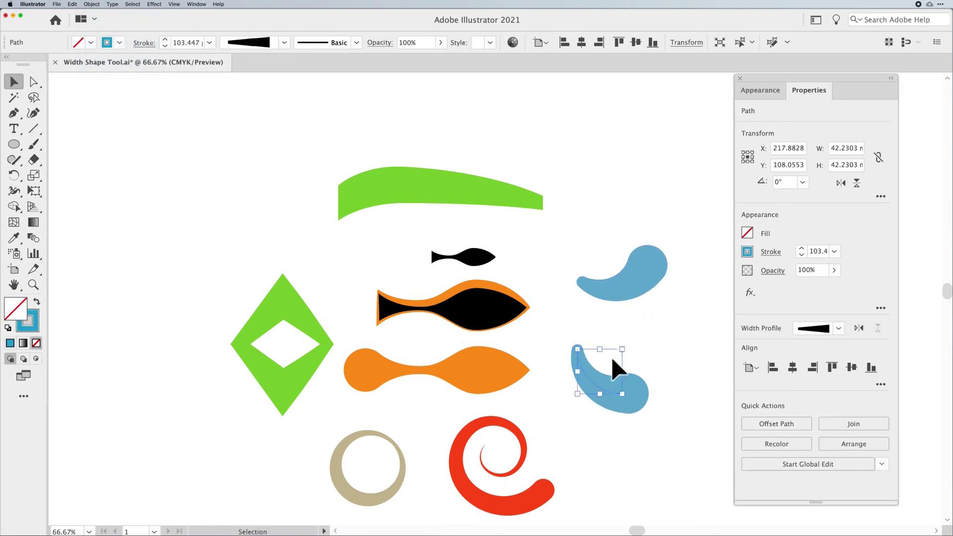
key("Delete")
Step: Give the outlined blue shape a 3 pt dark blue stroke
left_click(645, 273)
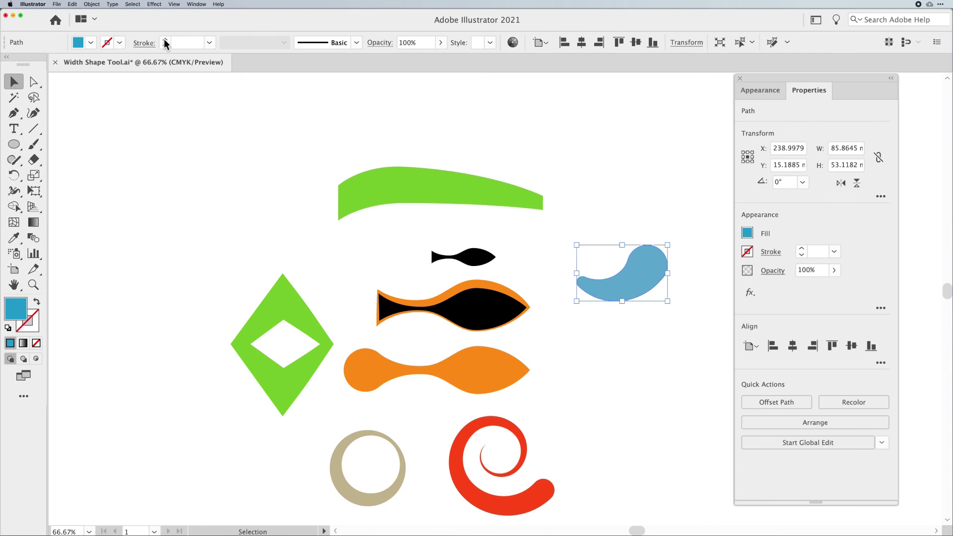
left_click(165, 40)
left_click(165, 40)
left_click(165, 40)
left_click(119, 43)
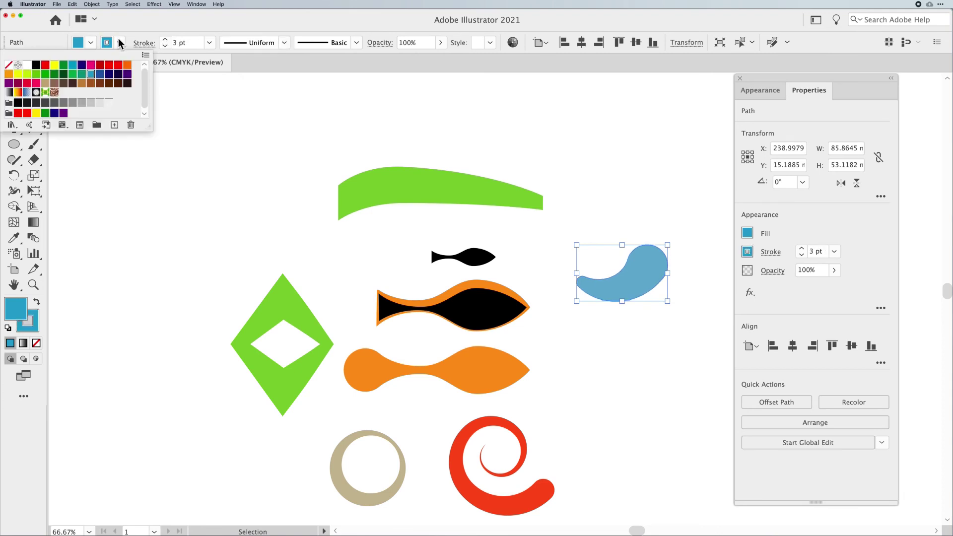
left_click(100, 74)
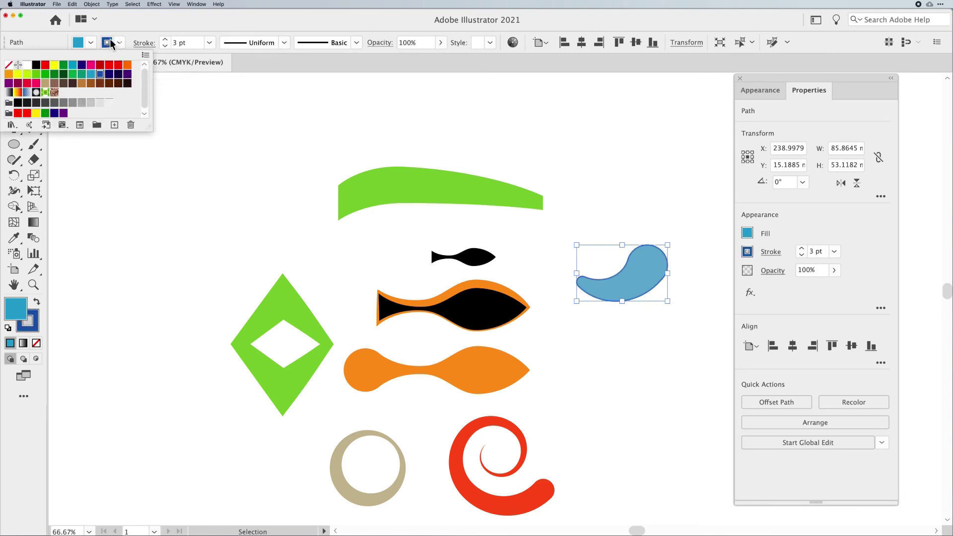
Step: Try a 14 pt stroke weight on the blue shape, and reduce it to 0 pt
left_click(167, 38)
left_click(166, 40)
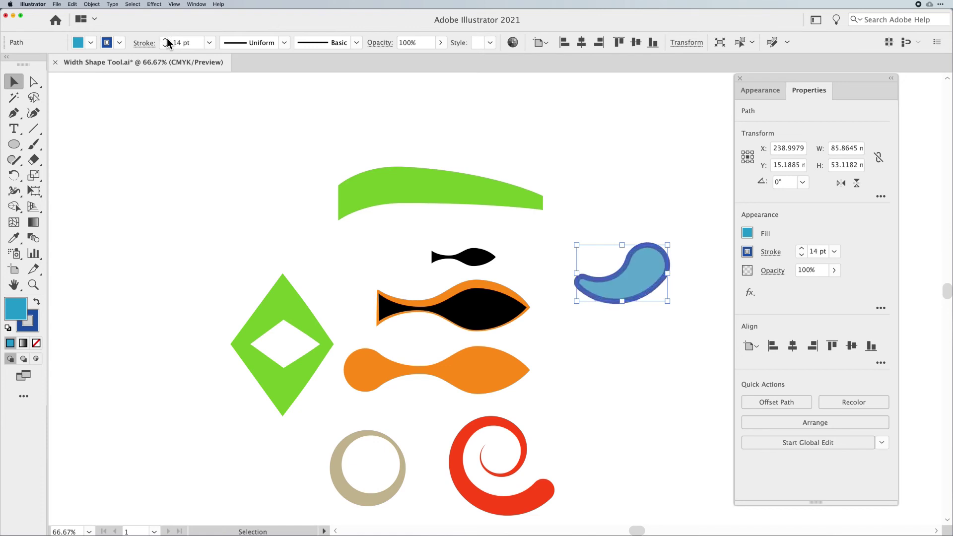
scroll(167, 39, "down", 14)
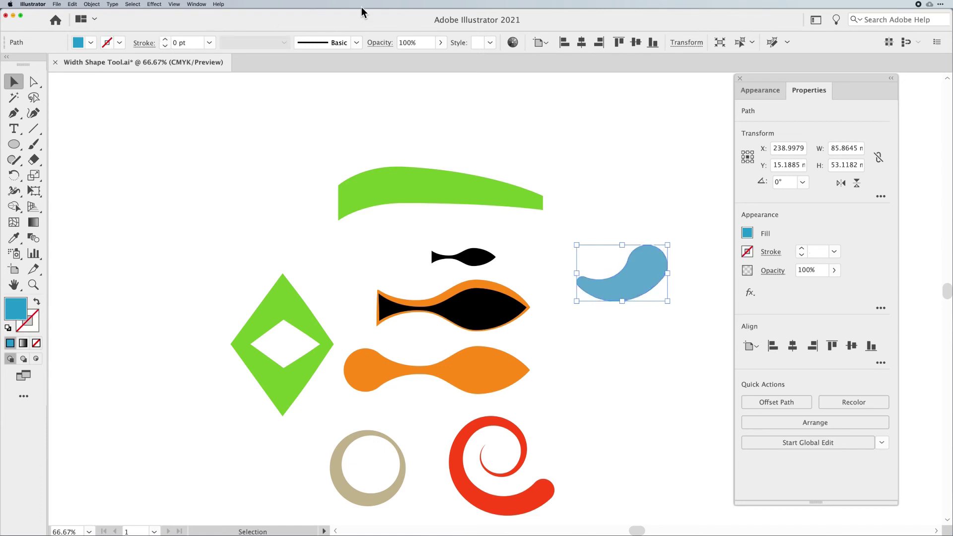
Step: Set the blue shape's stroke weight to 10 pt
key("super+equal")
key("super+equal")
left_click(184, 43)
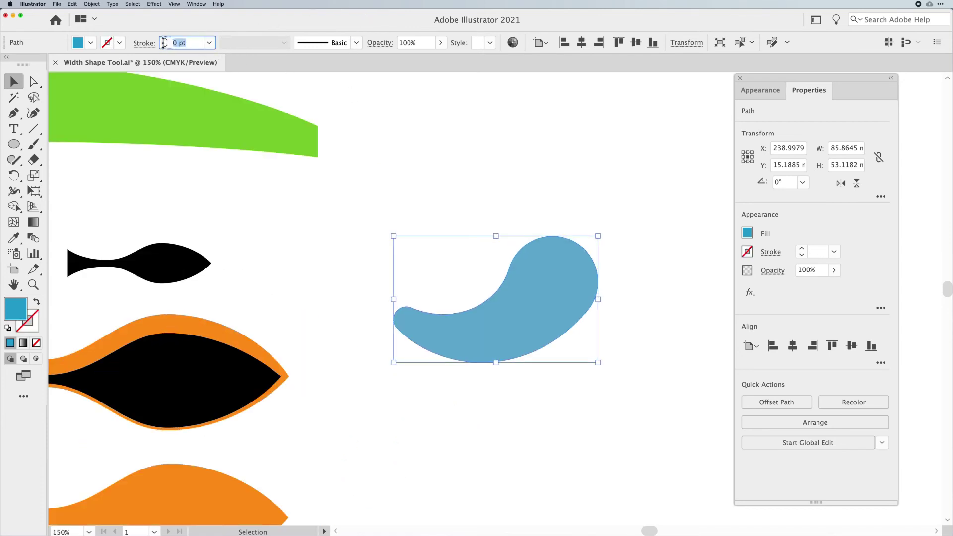
type("10")
key("Return")
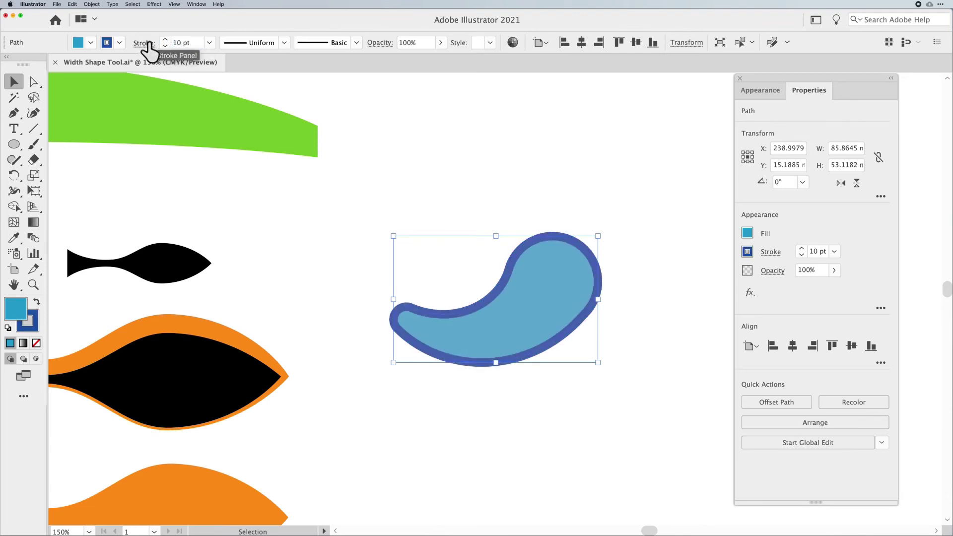
Step: Widen the dark blue stroke at the shape's large upper lobe to about 34.2 pt with the Width tool, and fine-tune it around the narrow end
key("shift+w")
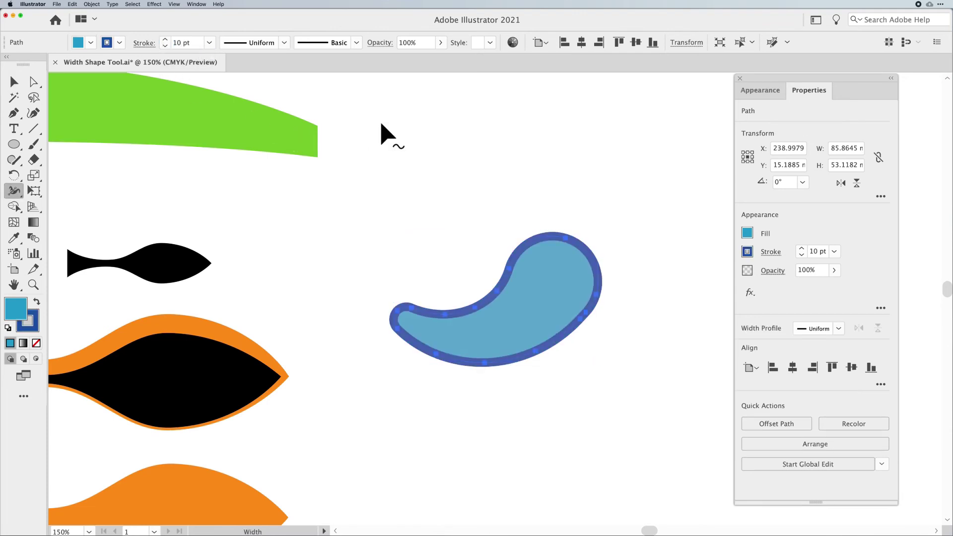
left_click_drag(570, 242, 575, 225)
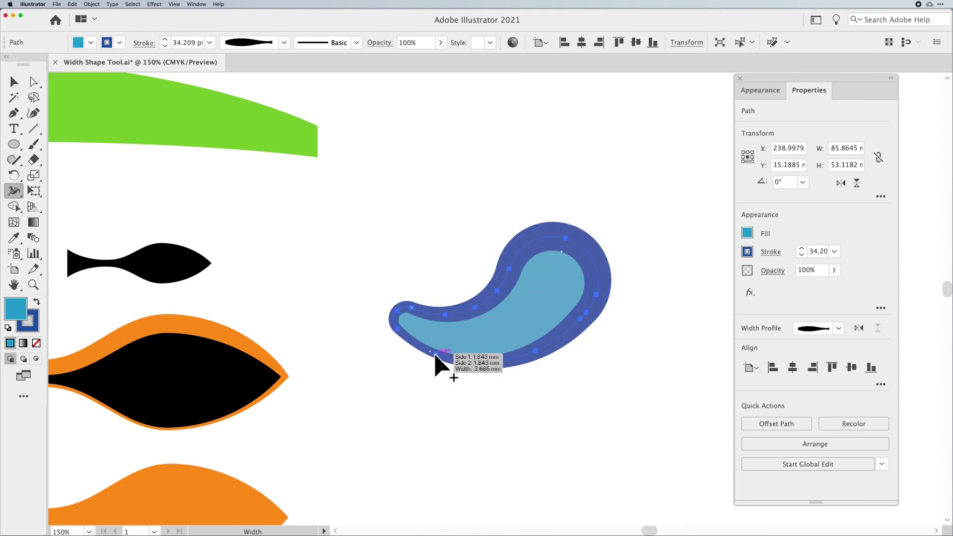
left_click_drag(436, 354, 437, 361)
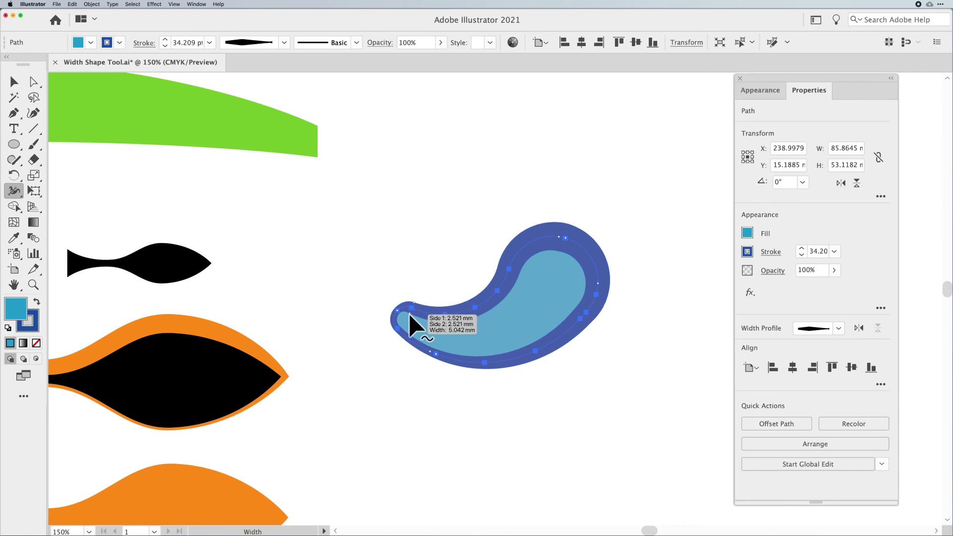
left_click_drag(410, 312, 410, 310)
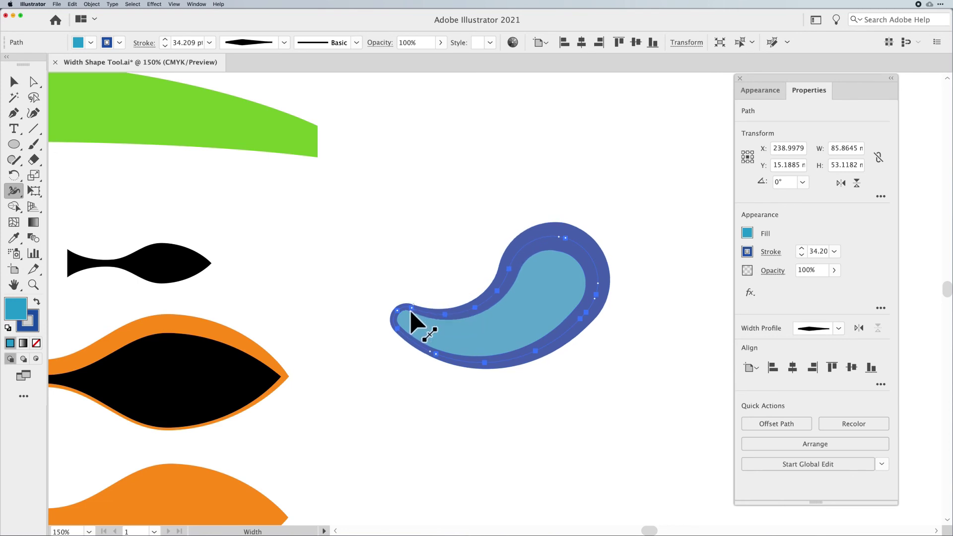
left_click(13, 82)
left_click(304, 243)
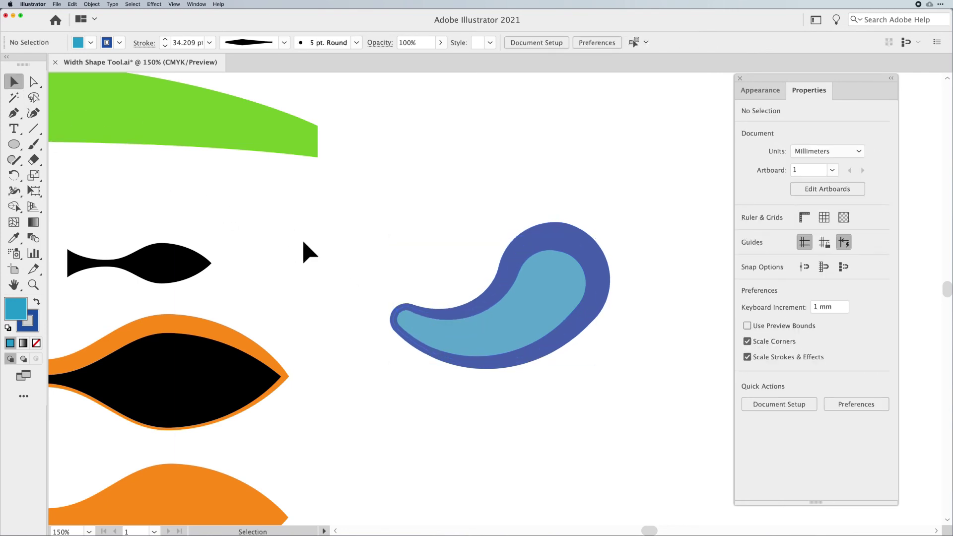
left_click(524, 330)
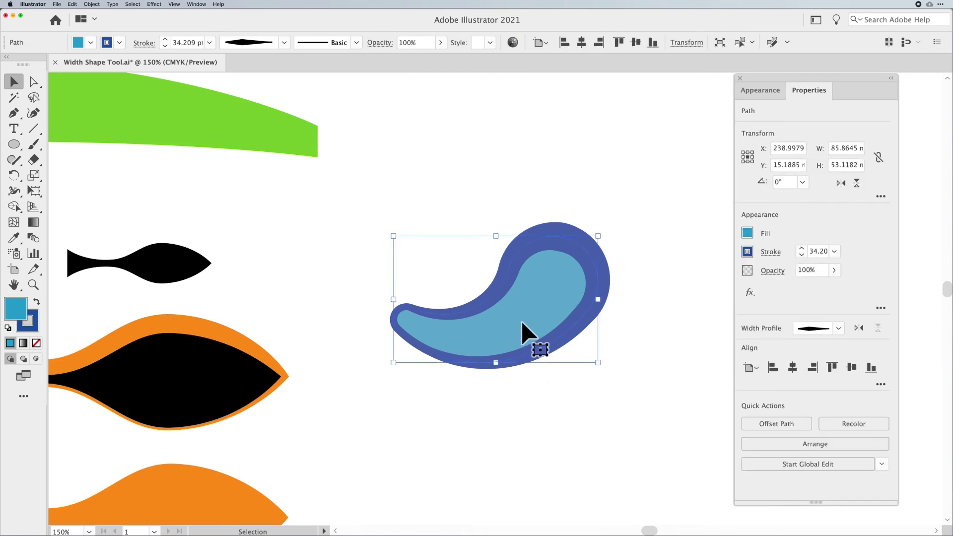
left_click(560, 425)
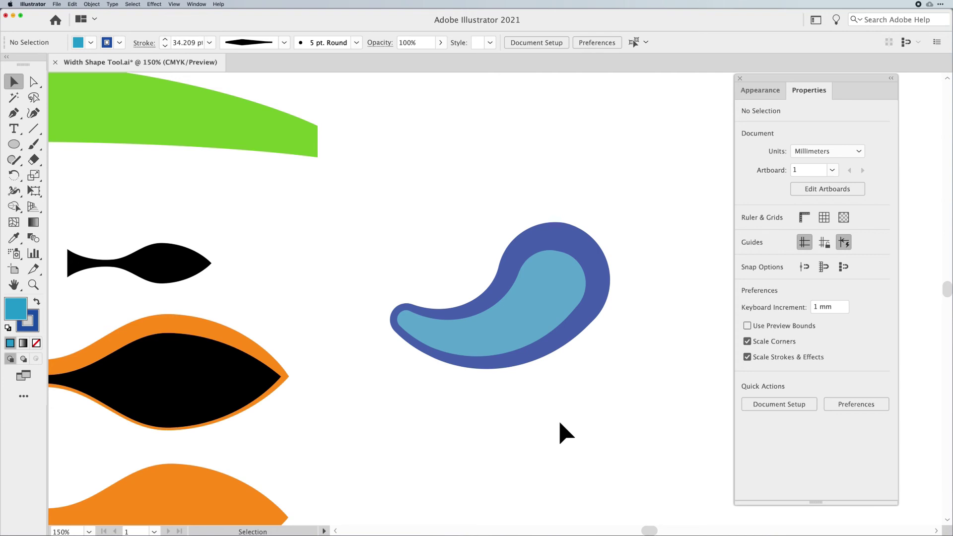
left_click(524, 323)
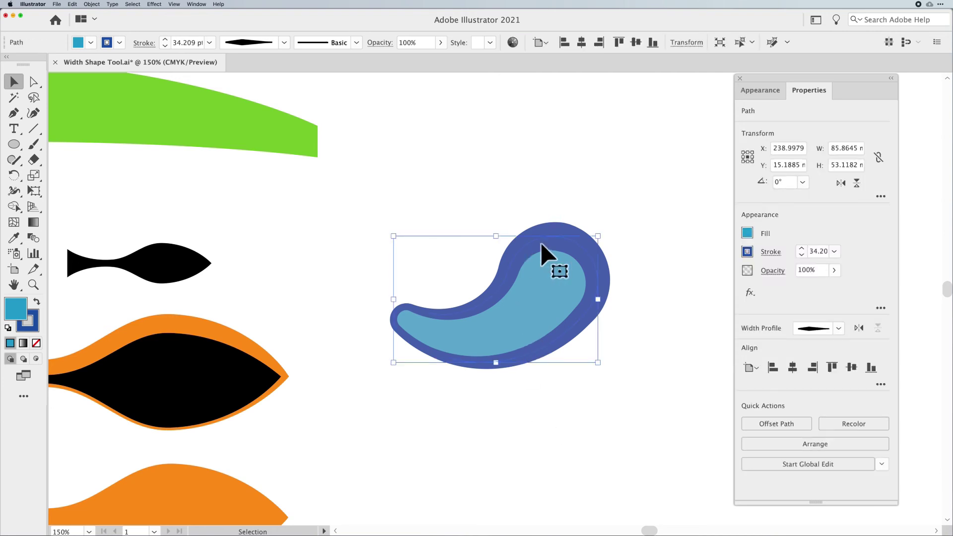
left_click(553, 192)
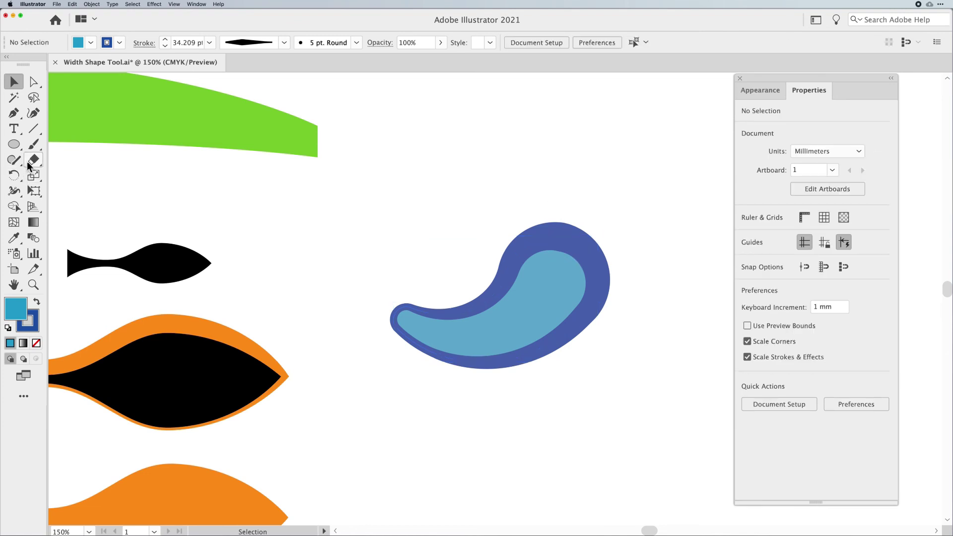
Step: Draw a blue circle about 33.5 mm in diameter below the outlined blue shape, and remove its stroke
left_click(15, 147)
left_click_drag(442, 447, 523, 496)
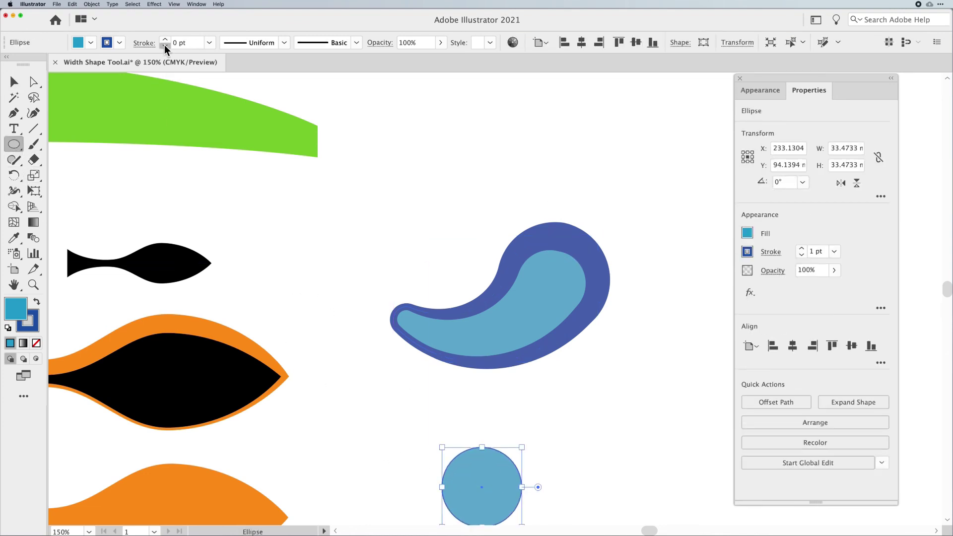
left_click(164, 45)
left_click(19, 85)
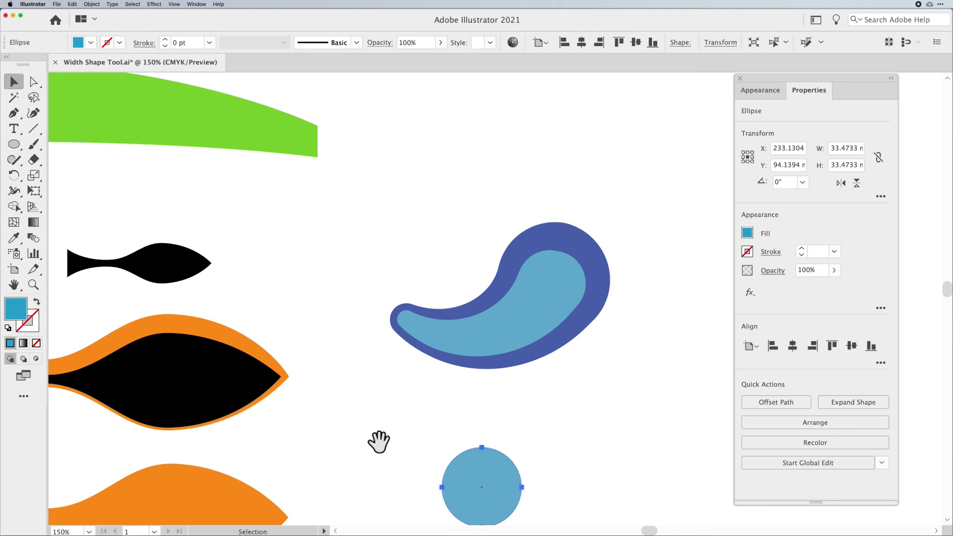
Step: Give the circle a 0.25 pt dark blue stroke and widen it at the top anchor to about 6.9 mm with the Width tool
left_click_drag(379, 440, 360, 332)
key("shift+w")
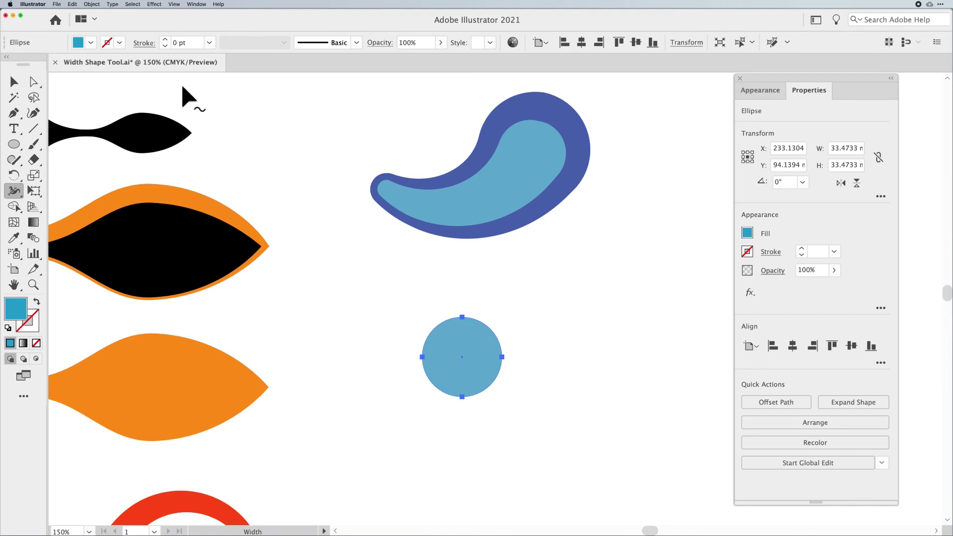
left_click(165, 39)
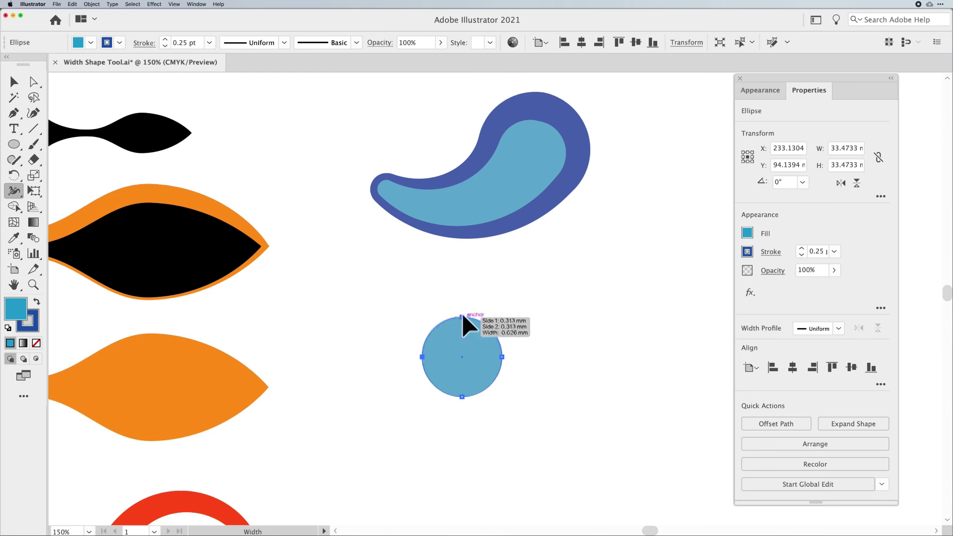
left_click_drag(463, 316, 465, 327)
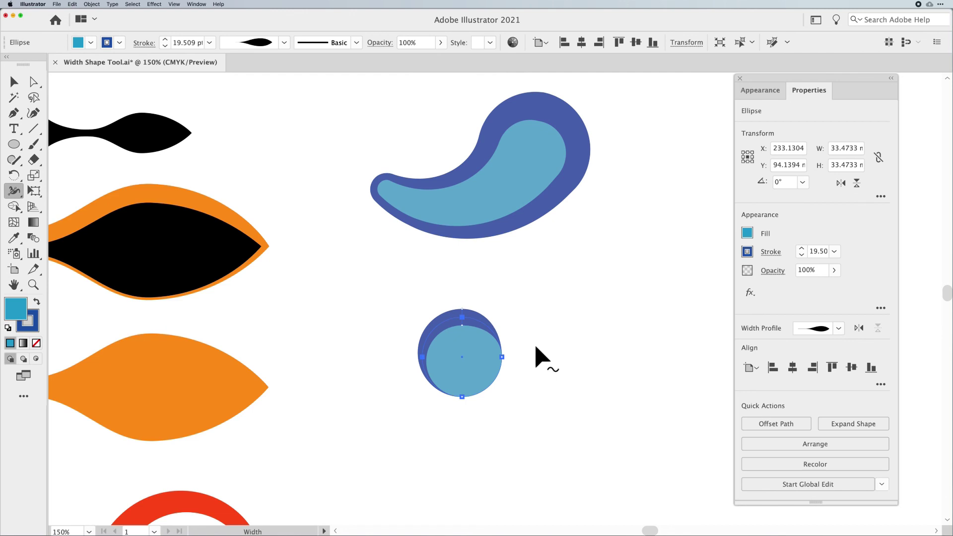
Step: Widen the circle's stroke at the top anchor to about 7.8 mm in total, and thicken it around the circle's right side
double_click(462, 318)
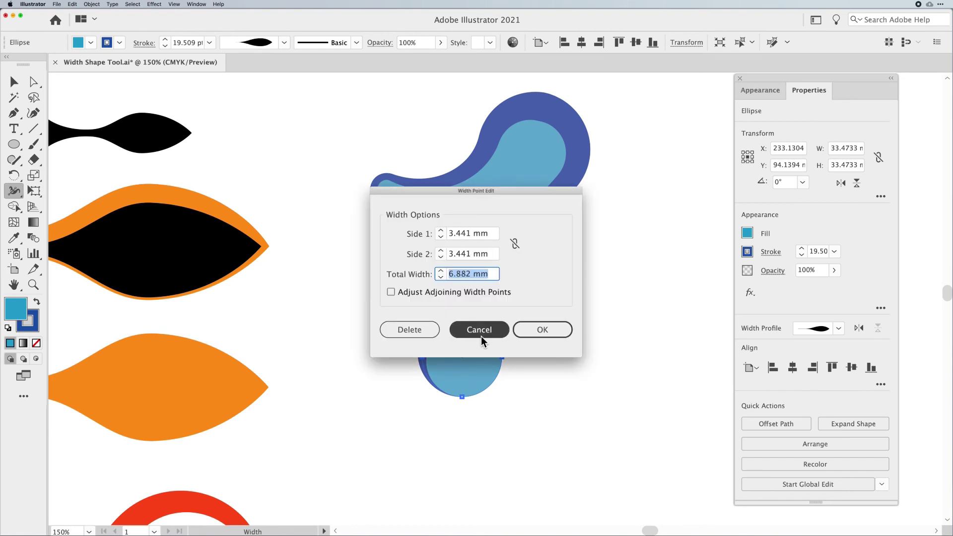
left_click(481, 335)
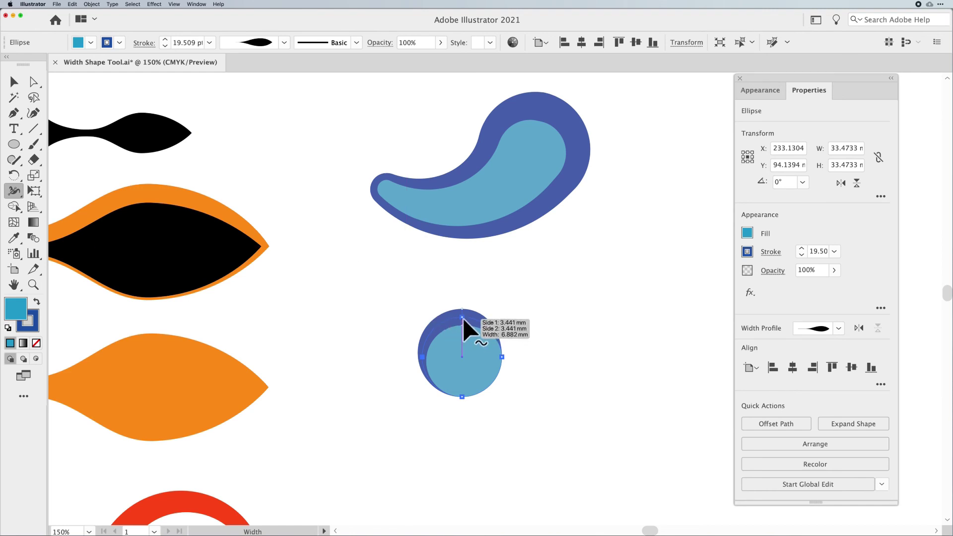
left_click_drag(462, 326, 462, 308)
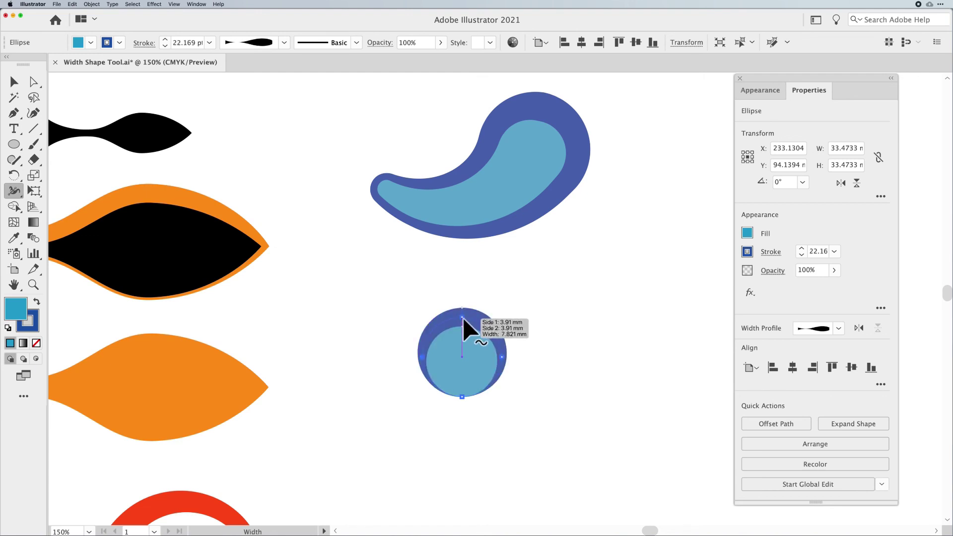
Step: Edit the width point at the circle's top anchor, setting Side 1 to 4 mm and Side 2 to 11 mm
double_click(462, 317)
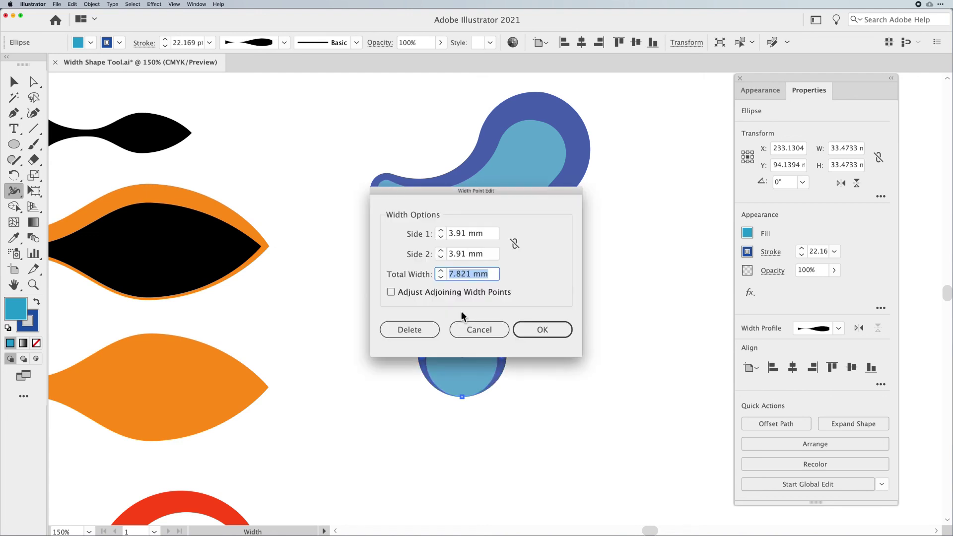
left_click_drag(429, 198, 584, 224)
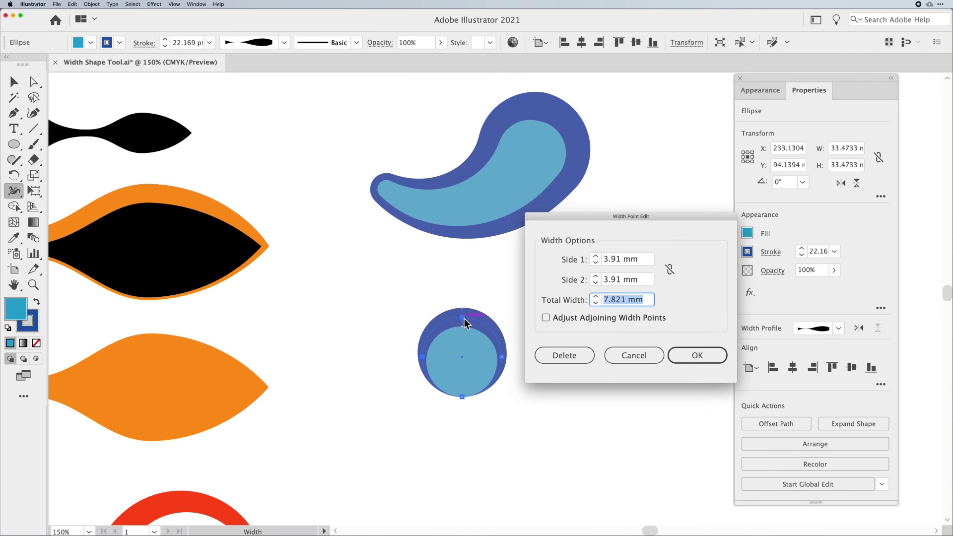
left_click(597, 256)
left_click(597, 276)
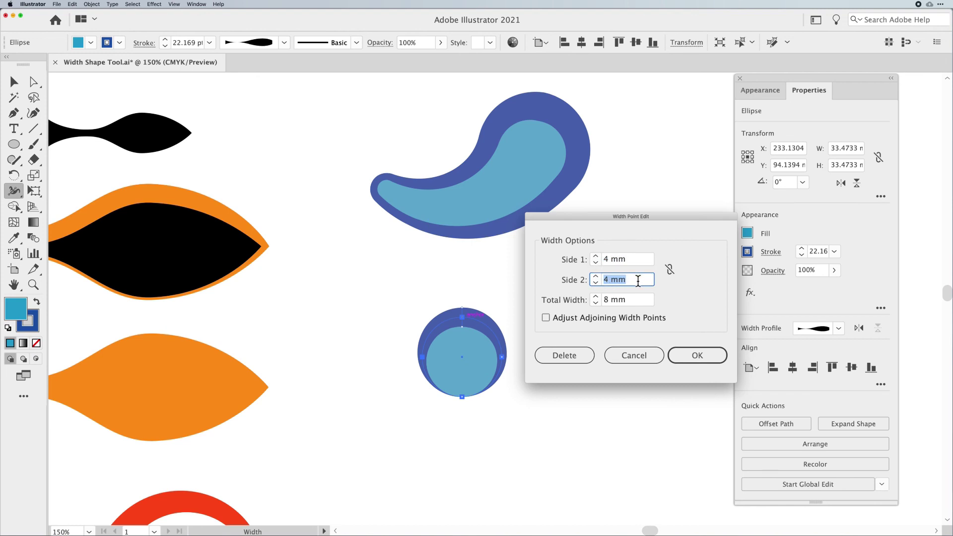
key("Up")
key("Up")
key("Up")
key("Up")
key("Up")
key("Up")
key("Up")
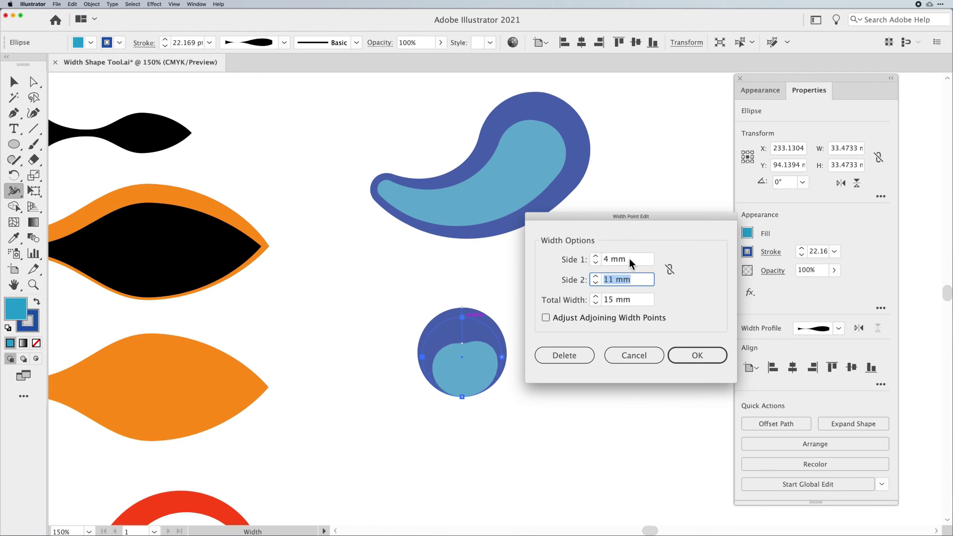
Step: Set Side 1 to 8 mm and Side 2 to 4 mm for the width point at the circle's top anchor
type("8")
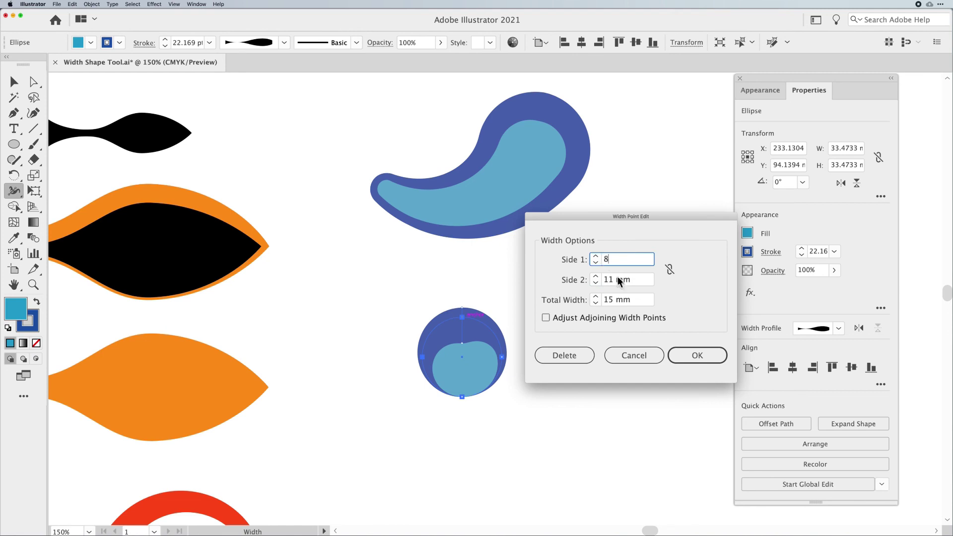
key("Tab")
type("4")
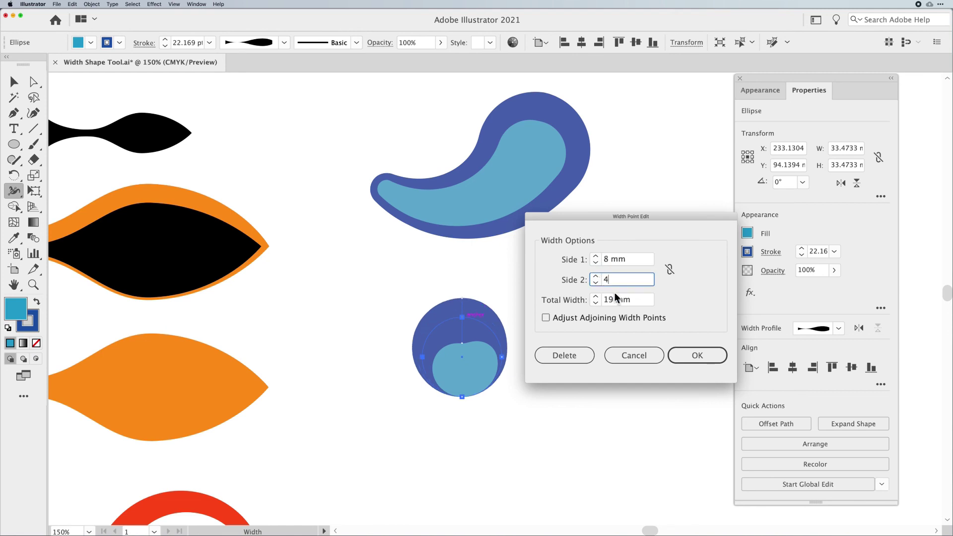
left_click(643, 300)
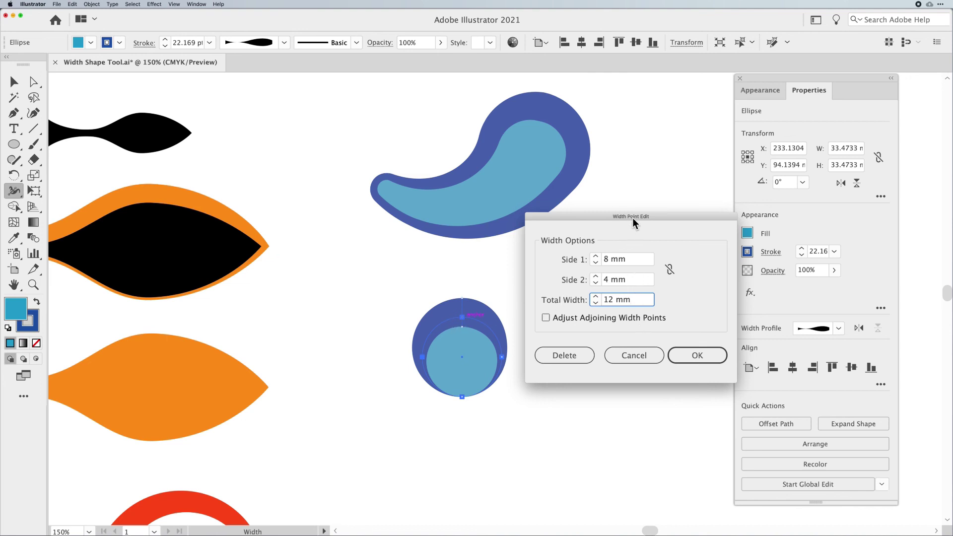
Step: Delete the circle's top width point and widen the stroke there again to about 13.8 mm in total
left_click(575, 356)
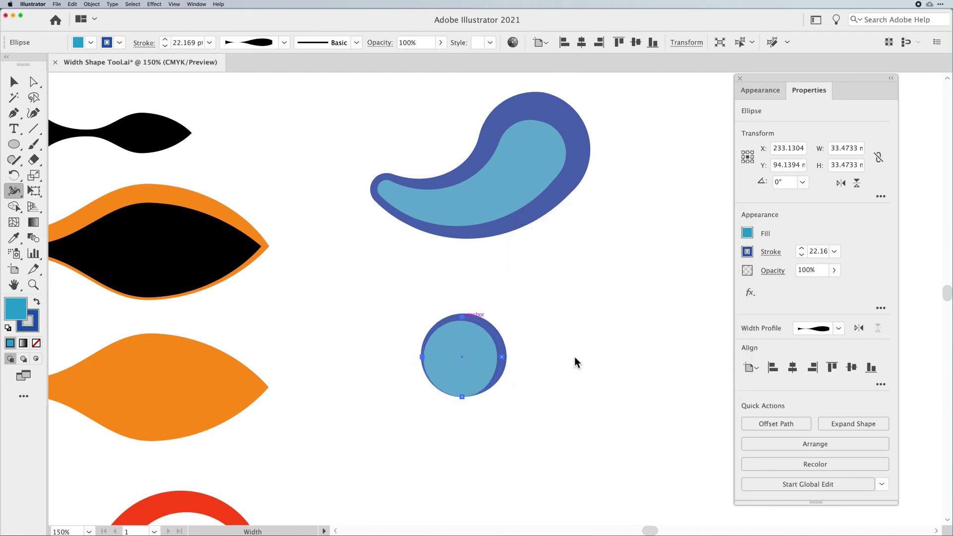
left_click_drag(463, 316, 462, 318)
Step: Edit the circle's new top width point to adjust adjoining width points, apply the change, and deselect the circle
double_click(462, 318)
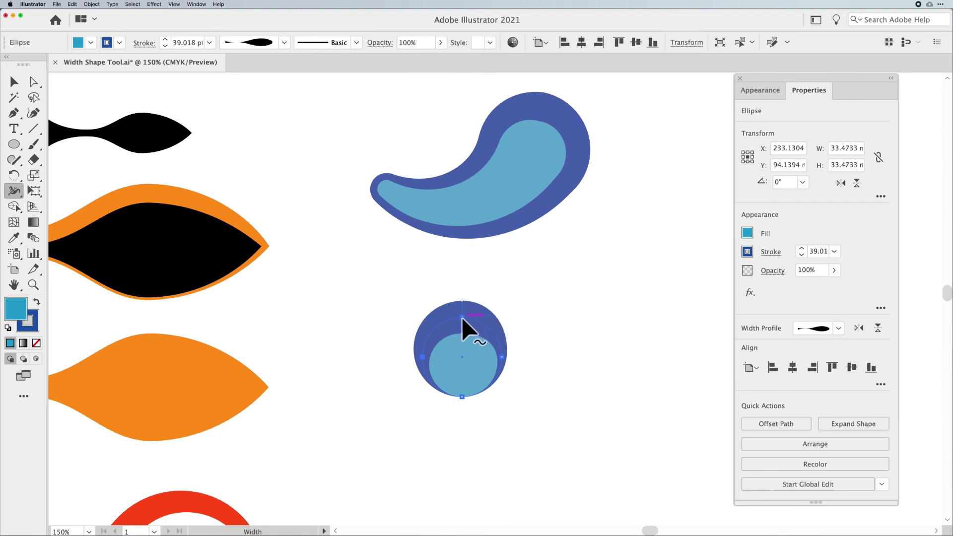
left_click(596, 259)
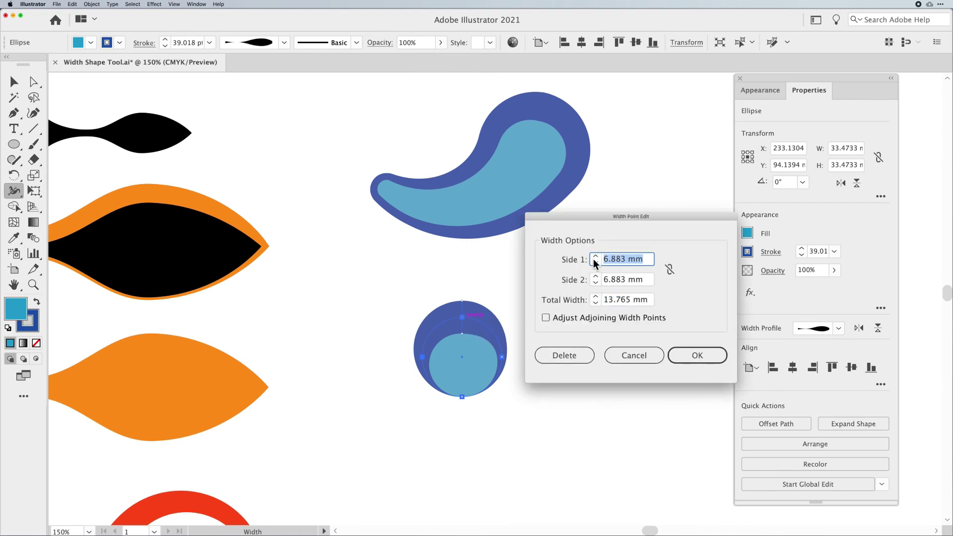
left_click(649, 301)
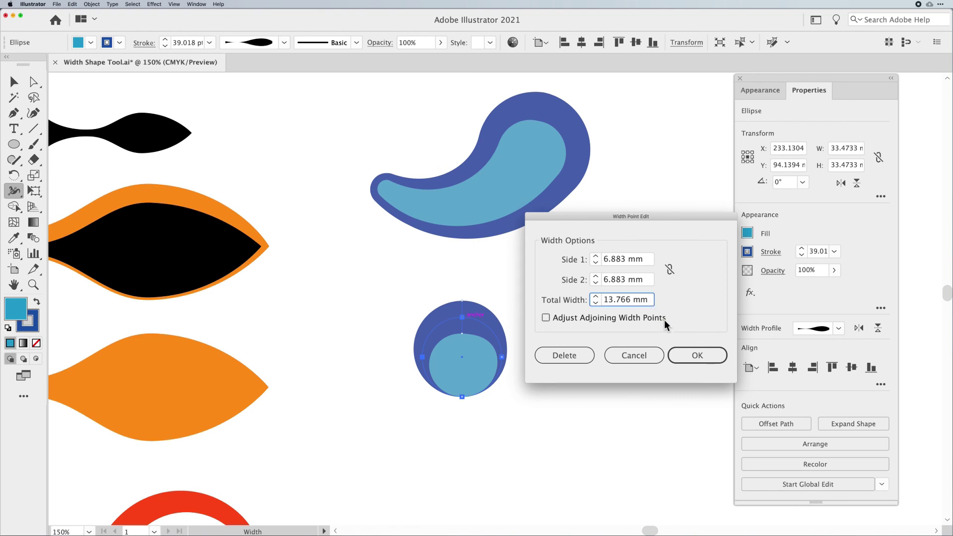
left_click(697, 355)
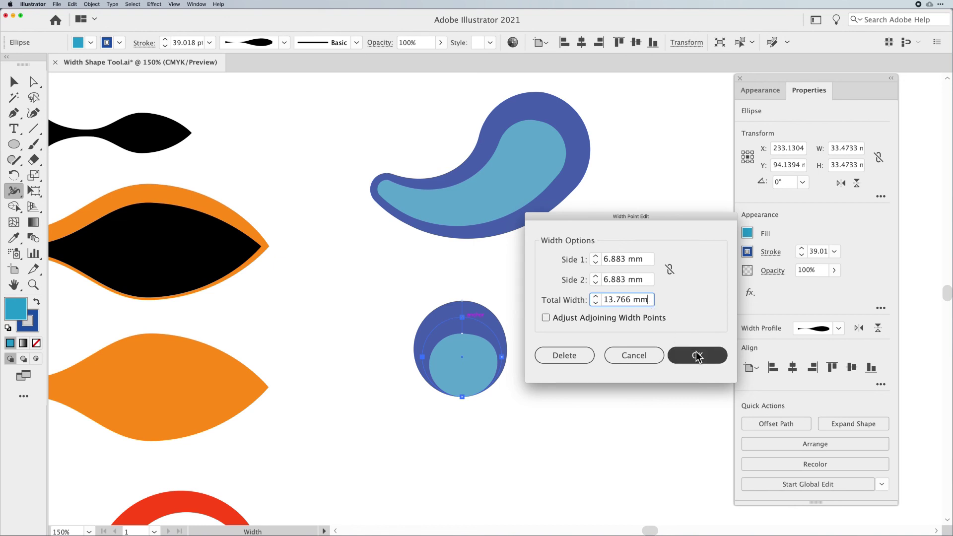
left_click(545, 318)
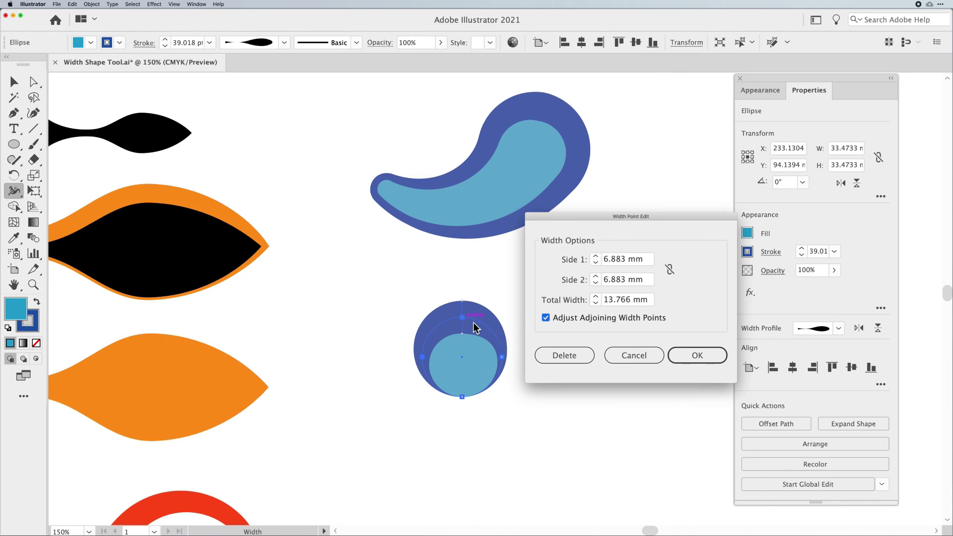
left_click(696, 356)
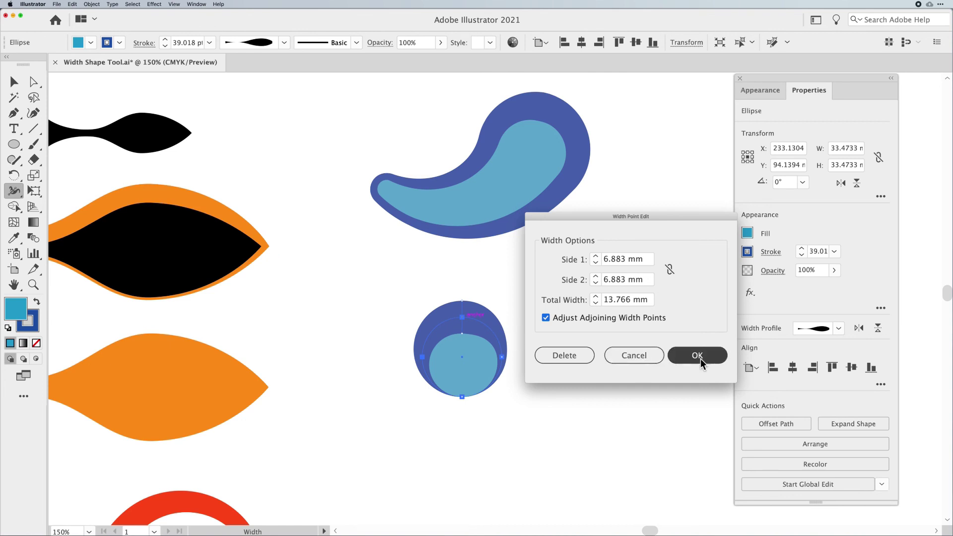
left_click(14, 82)
left_click(360, 286)
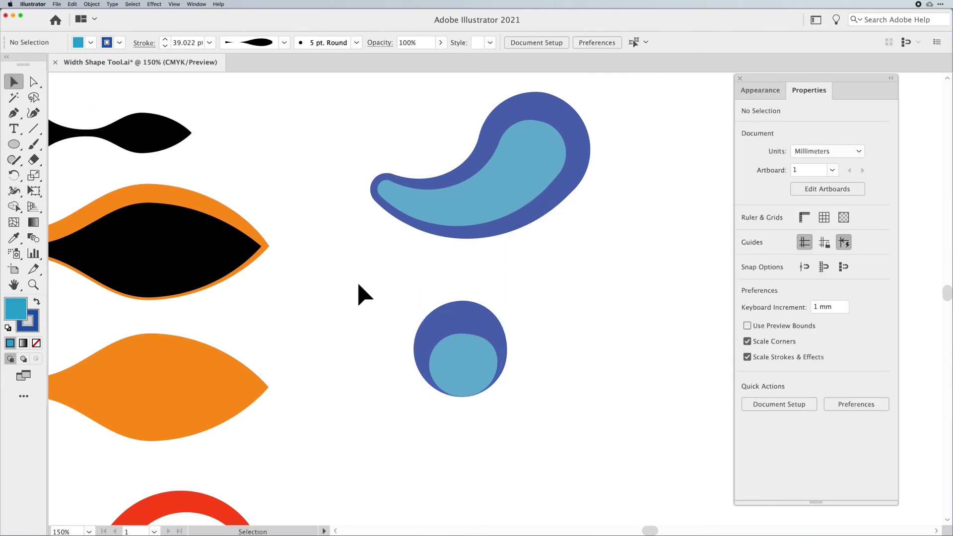